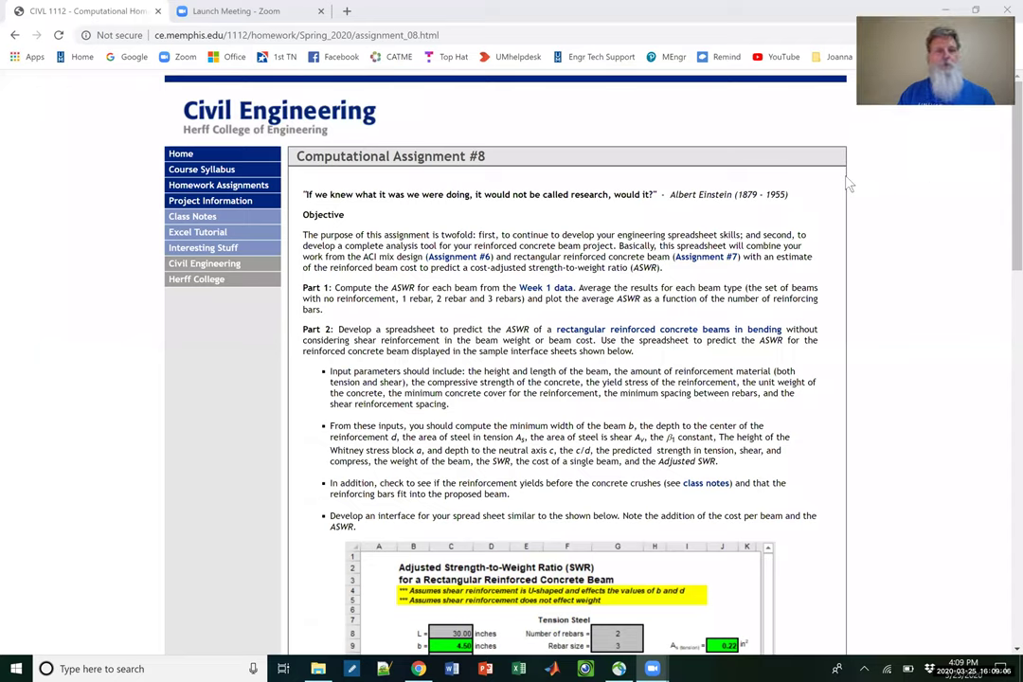
View the course's Class Videos page, followed by the Homework Assignments list.
{"action": "left_click", "coordinate": [181, 152]}
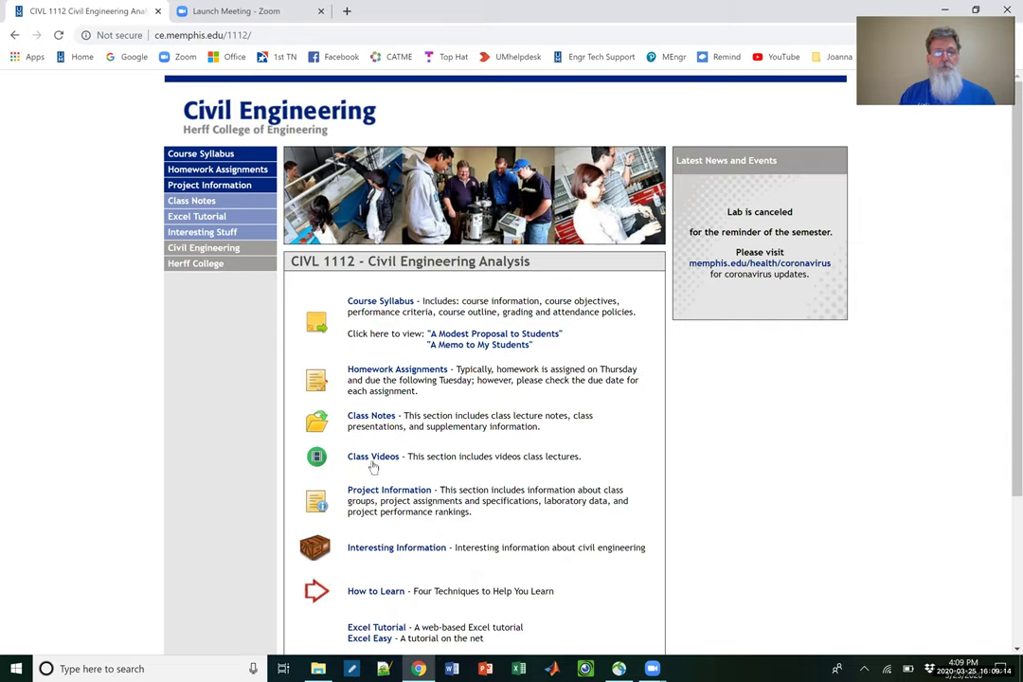
{"action": "left_click", "coordinate": [375, 460]}
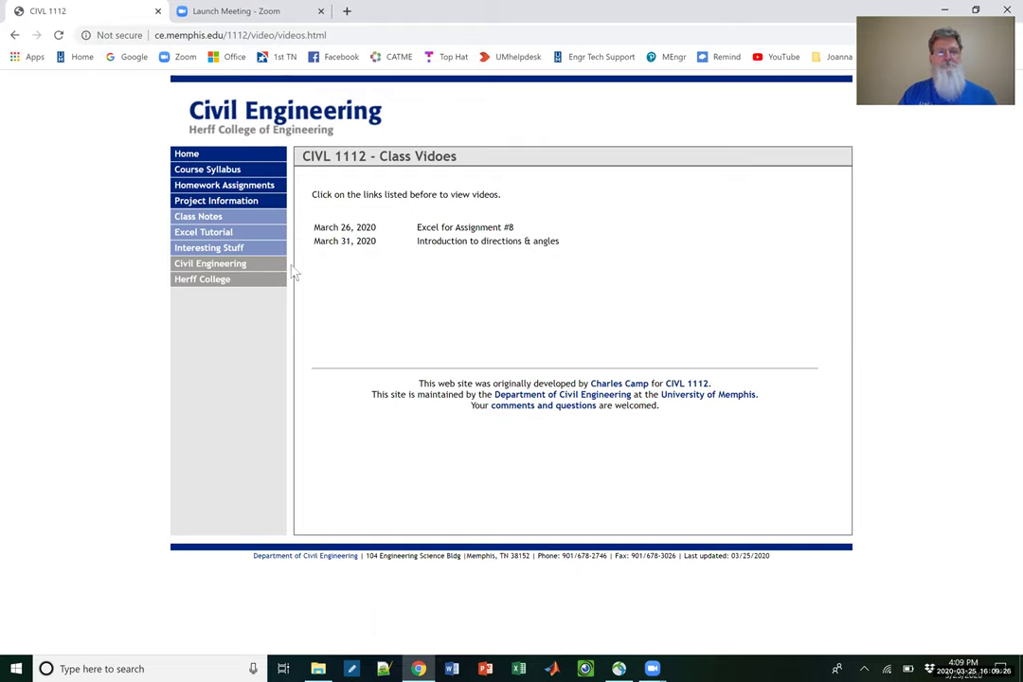
{"action": "left_click", "coordinate": [214, 187]}
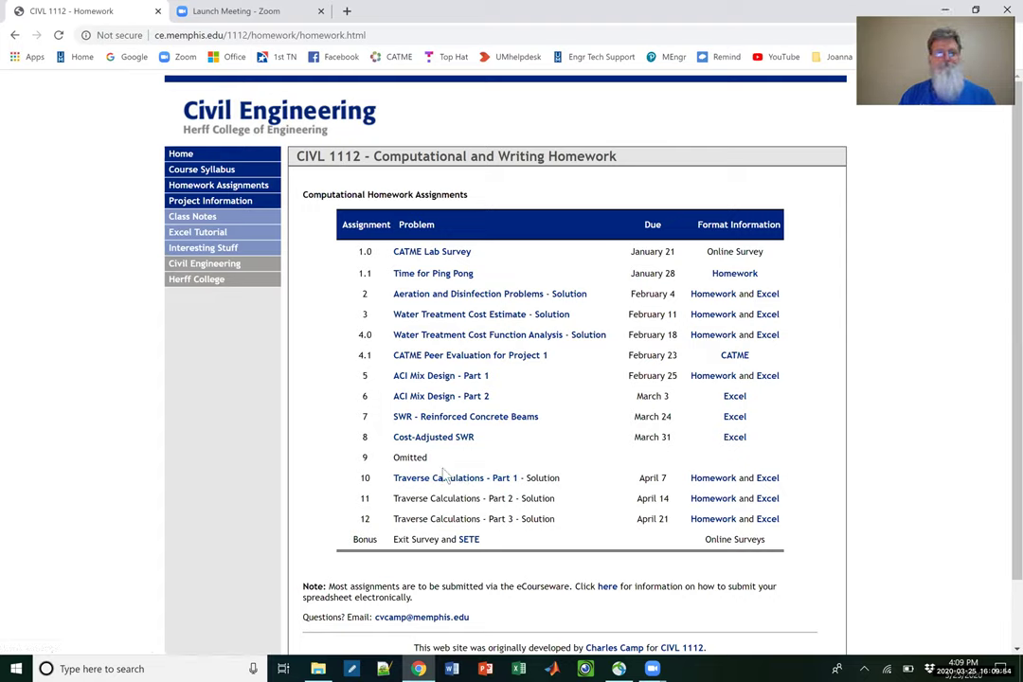
Look through the course's Class Notes down to the Angles and Traverse section and return to the home page.
{"action": "left_click", "coordinate": [184, 158]}
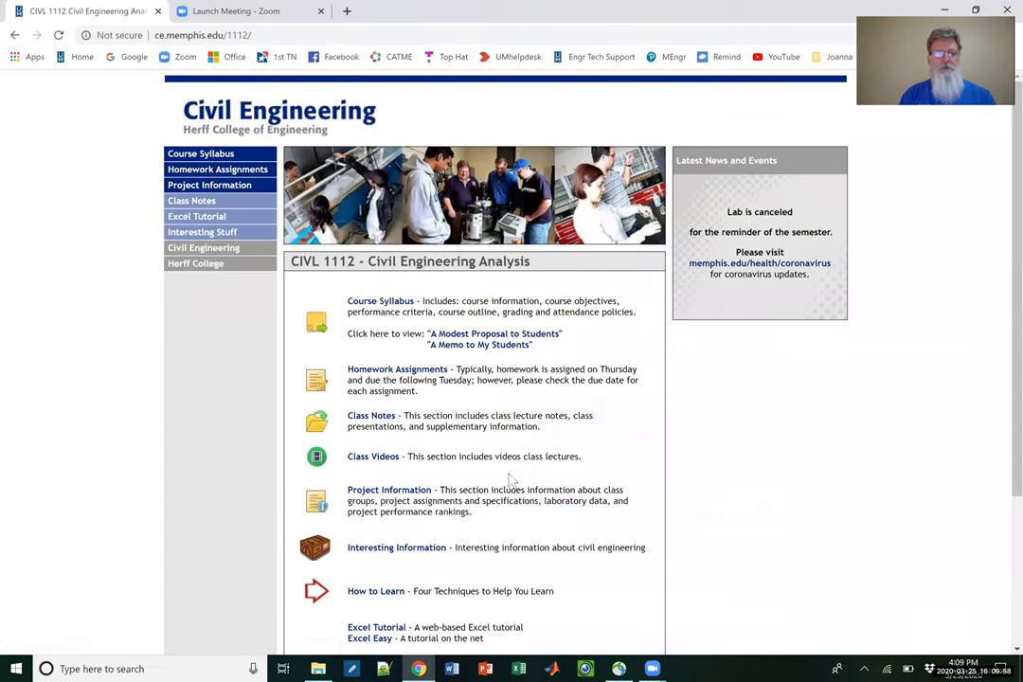
{"action": "left_click", "coordinate": [379, 415]}
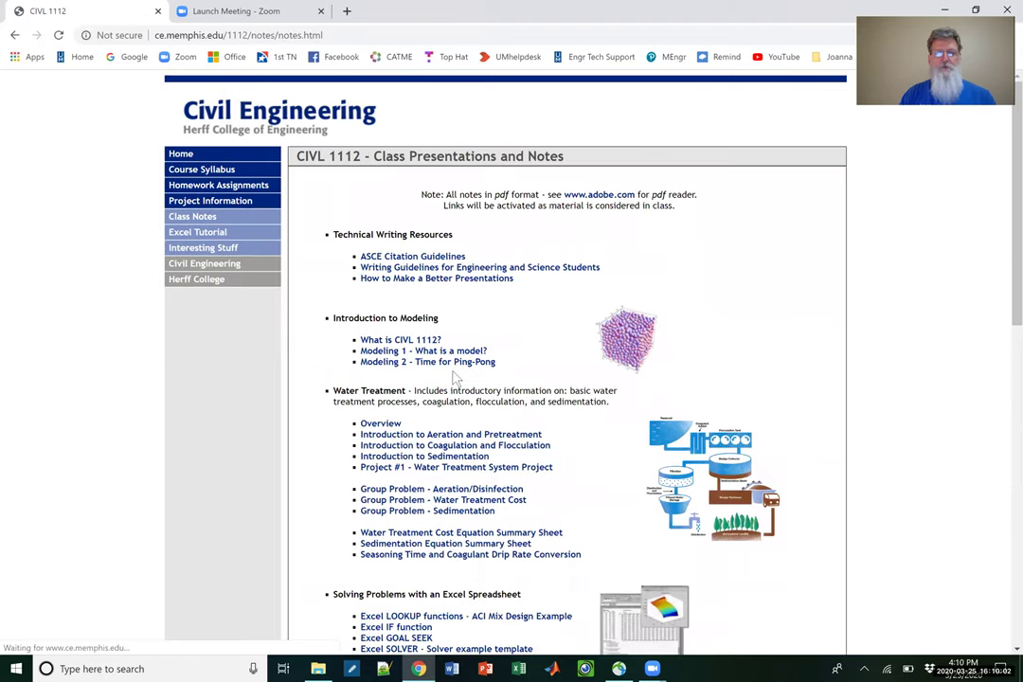
{"action": "scroll", "coordinate": [453, 379], "scroll_direction": "down", "scroll_amount": 8}
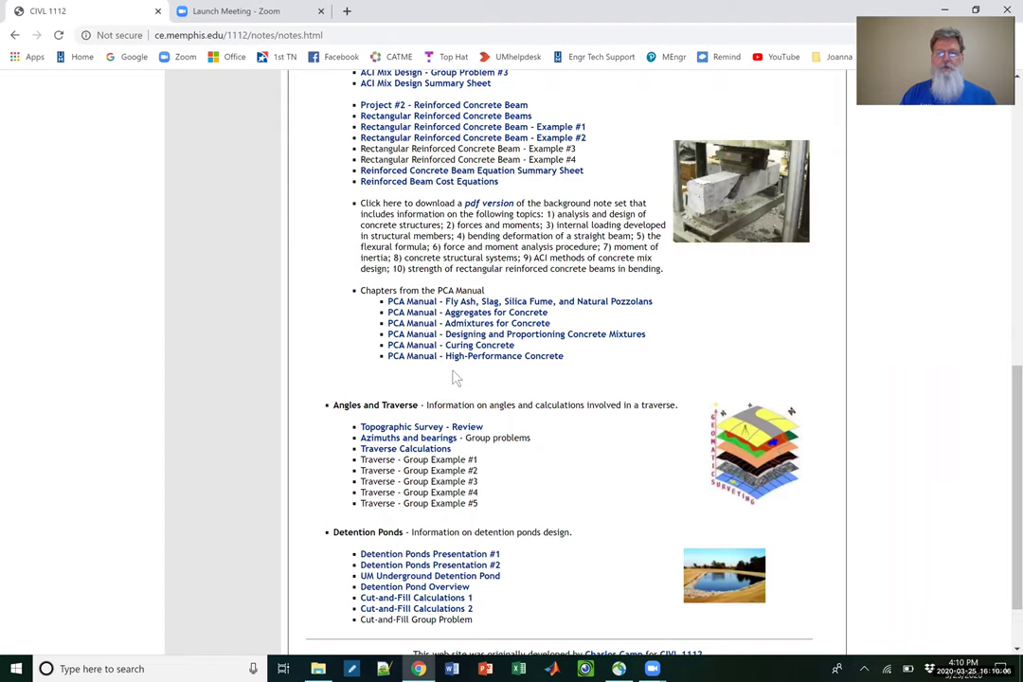
{"action": "scroll", "coordinate": [454, 378], "scroll_direction": "down", "scroll_amount": 2}
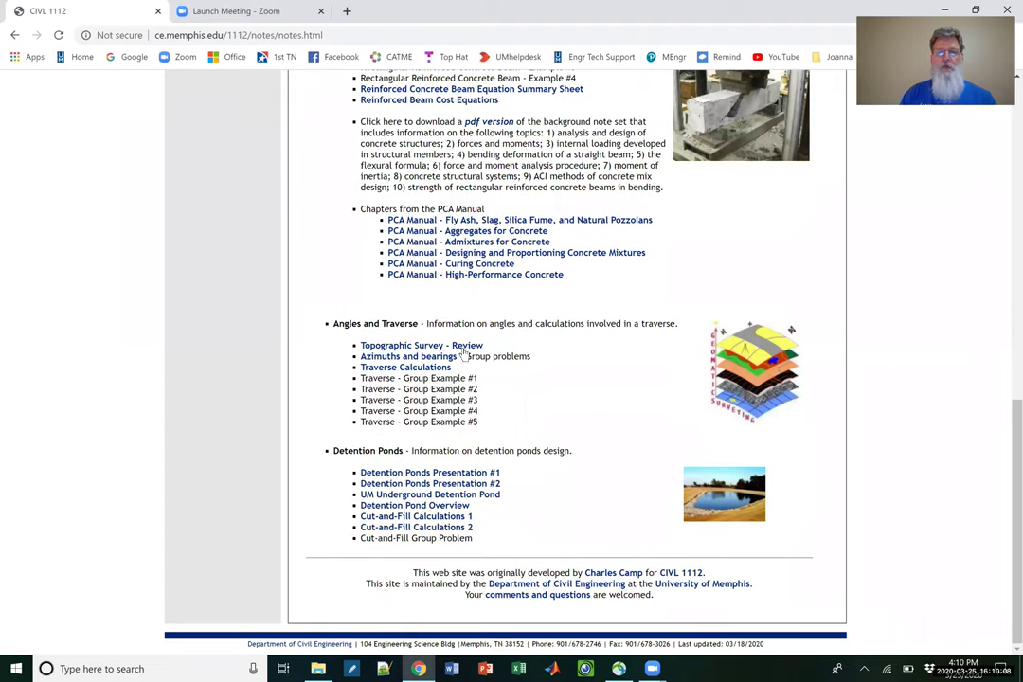
{"action": "left_click", "coordinate": [15, 36]}
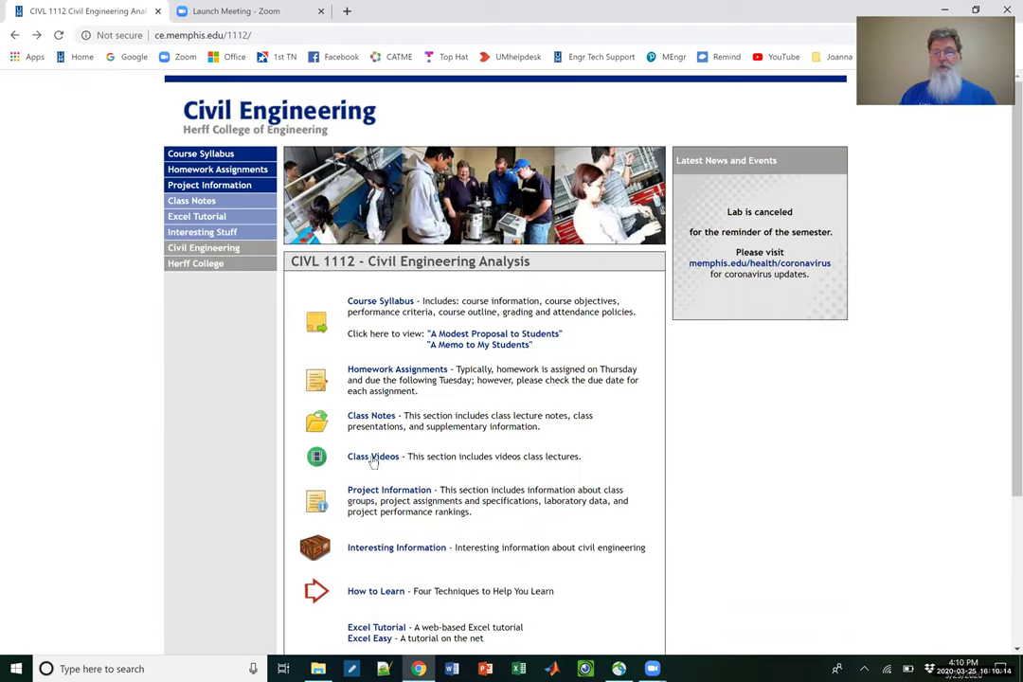
Open the Cost-Adjusted SWR homework assignment, examine its linked Week 1 beam data tables, and return to the assignment.
{"action": "left_click", "coordinate": [368, 373]}
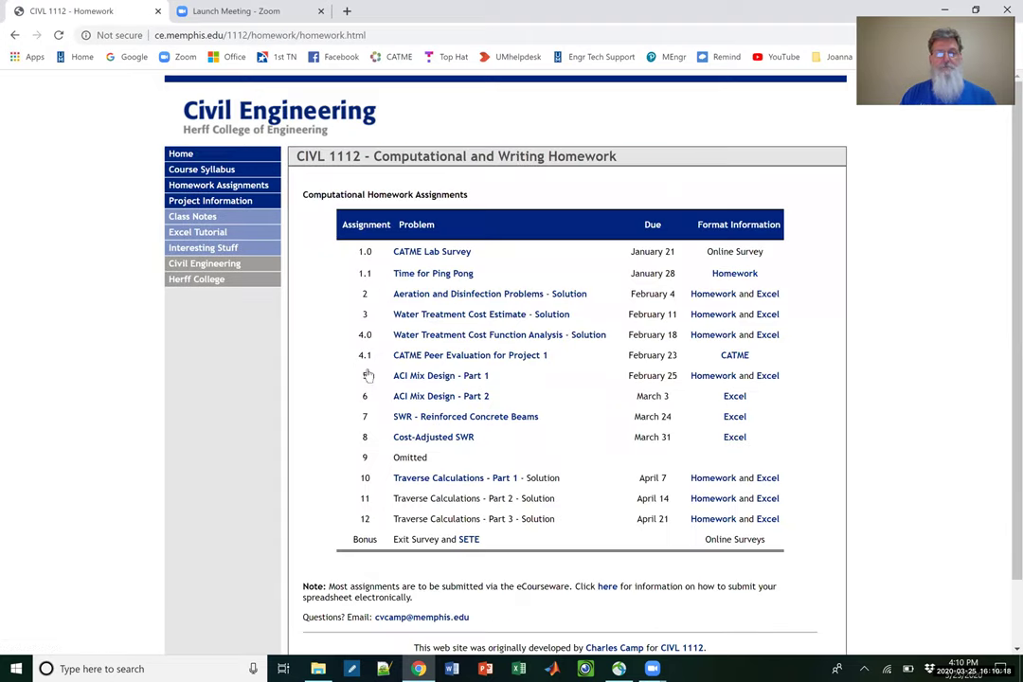
{"action": "left_click", "coordinate": [422, 441]}
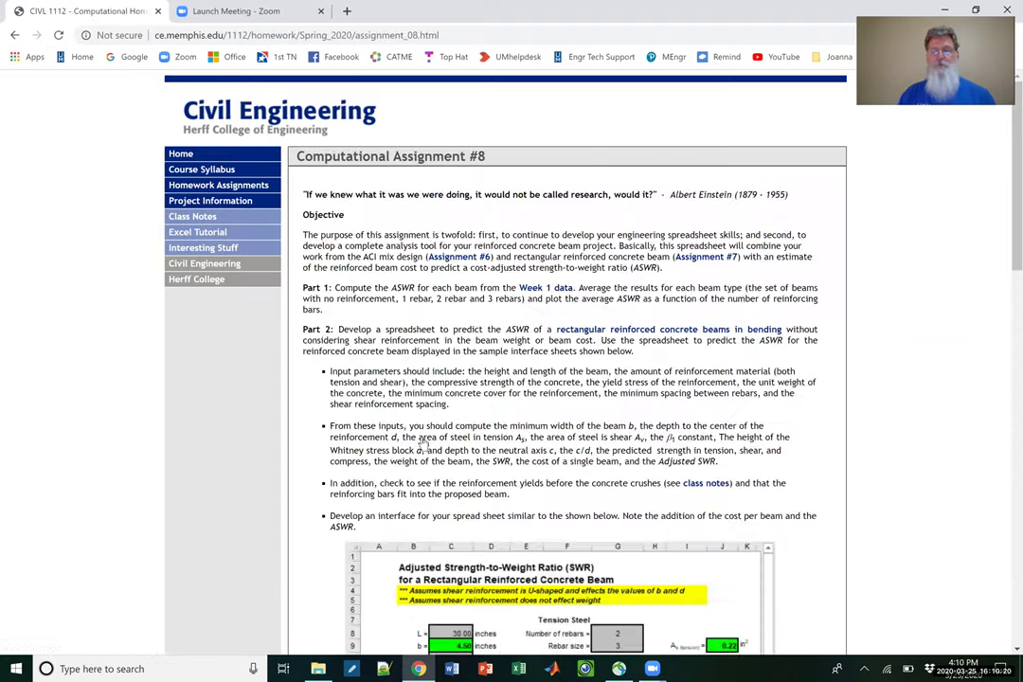
{"action": "left_click", "coordinate": [559, 289]}
{"action": "scroll", "coordinate": [561, 296], "scroll_direction": "down", "scroll_amount": 3}
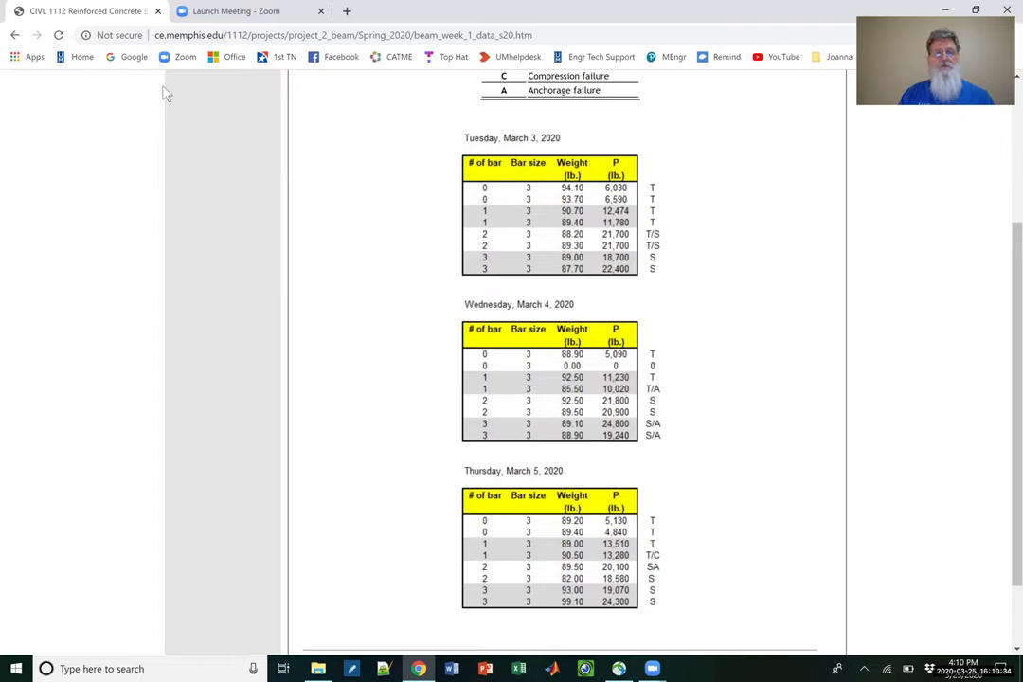
{"action": "left_click", "coordinate": [15, 35]}
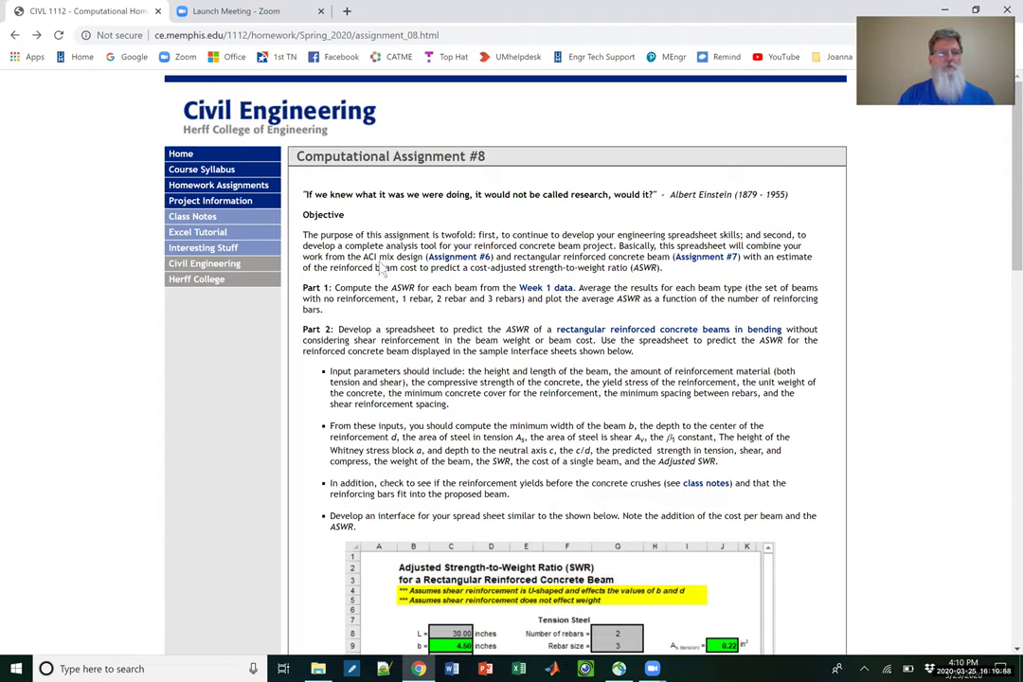
View the Beam #1 data from Spring 2018 and 2019 under Project #2, and return to Assignment #8.
{"action": "left_click", "coordinate": [201, 202]}
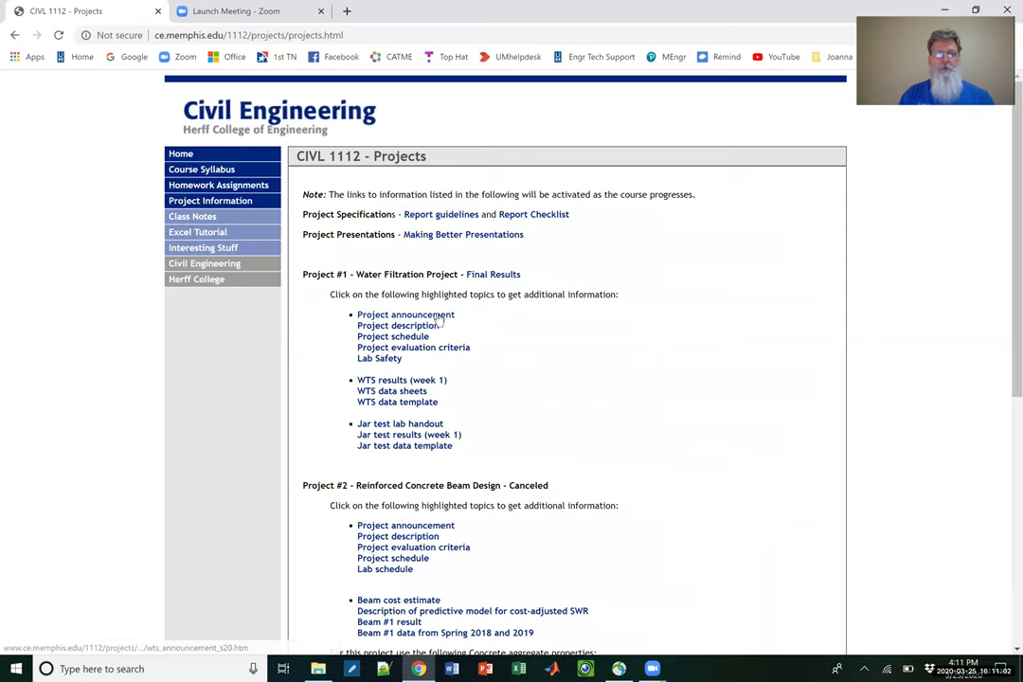
{"action": "scroll", "coordinate": [441, 320], "scroll_direction": "down", "scroll_amount": 4}
{"action": "scroll", "coordinate": [441, 320], "scroll_direction": "up", "scroll_amount": 2}
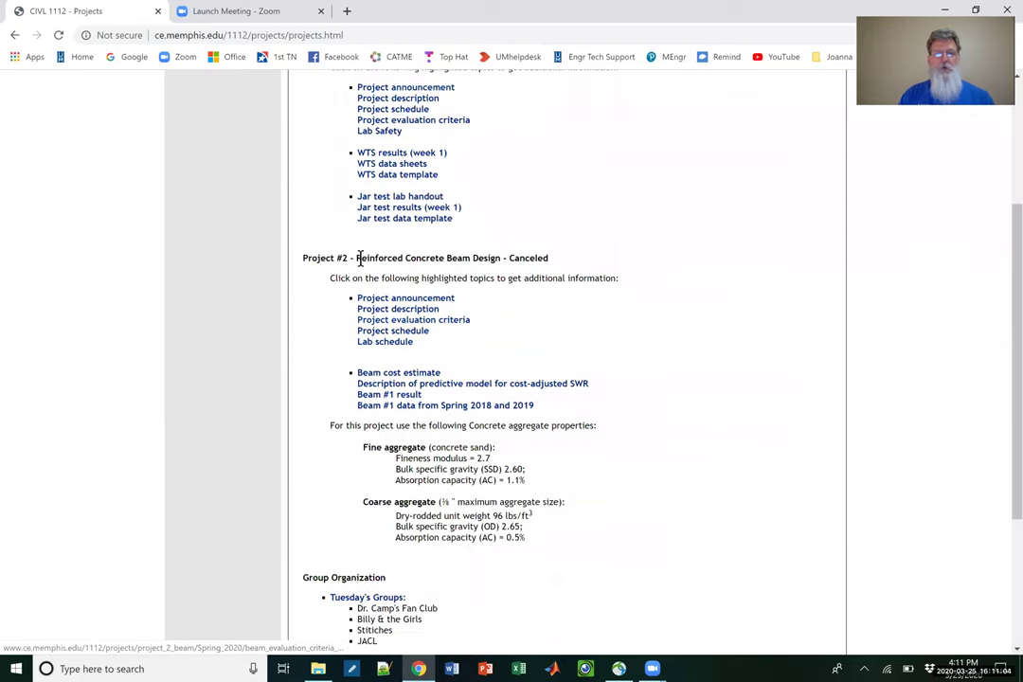
{"action": "left_click", "coordinate": [429, 406]}
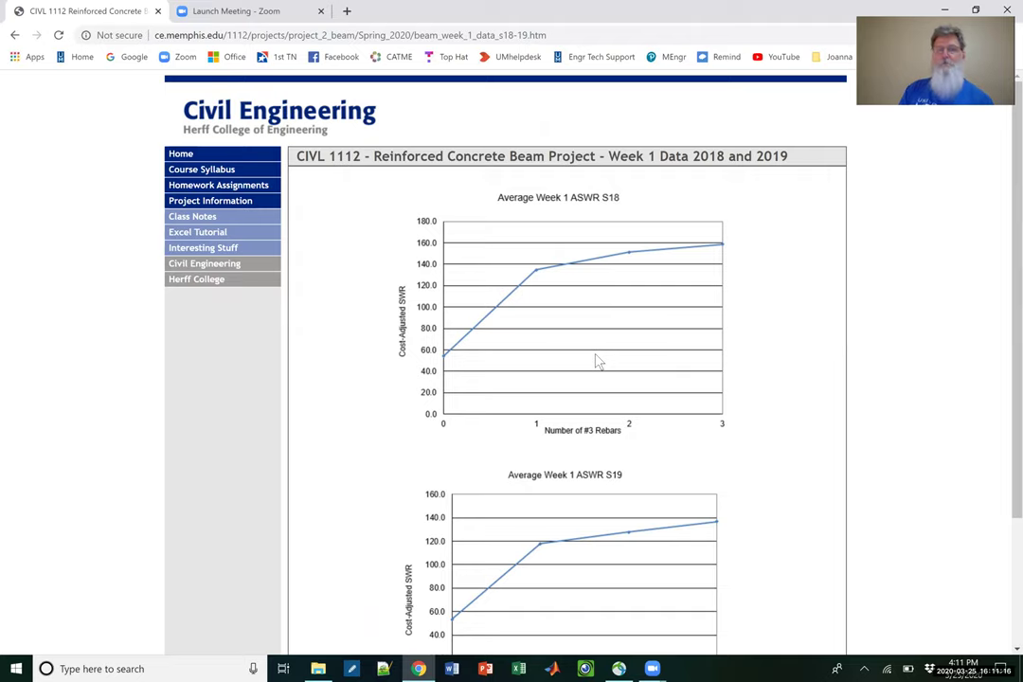
{"action": "left_click", "coordinate": [15, 35]}
{"action": "left_click", "coordinate": [14, 35]}
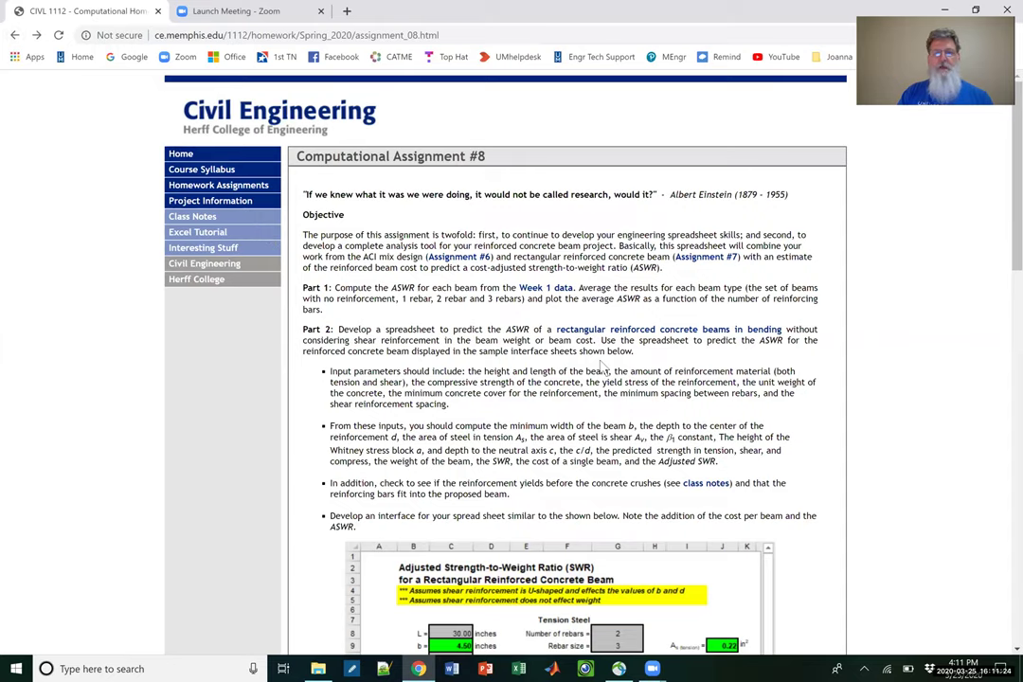
Review the sample sheets in Assignment #8 and look at the linked CIVL 1112 Midterm Survey, returning to the assignment.
{"action": "scroll", "coordinate": [600, 368], "scroll_direction": "down", "scroll_amount": 5}
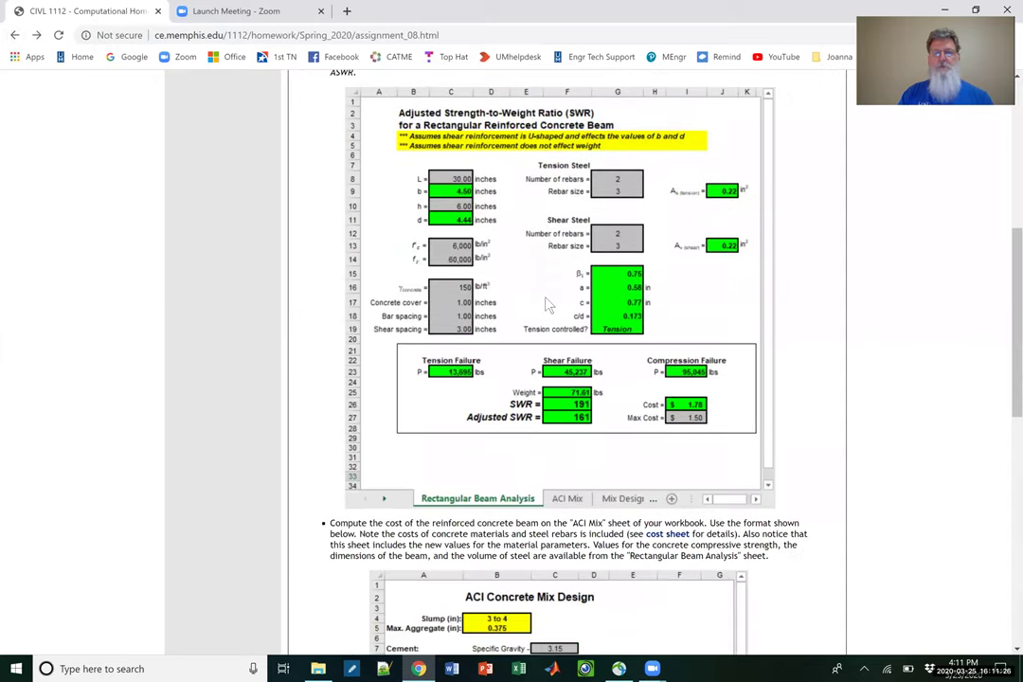
{"action": "scroll", "coordinate": [547, 301], "scroll_direction": "down", "scroll_amount": 3}
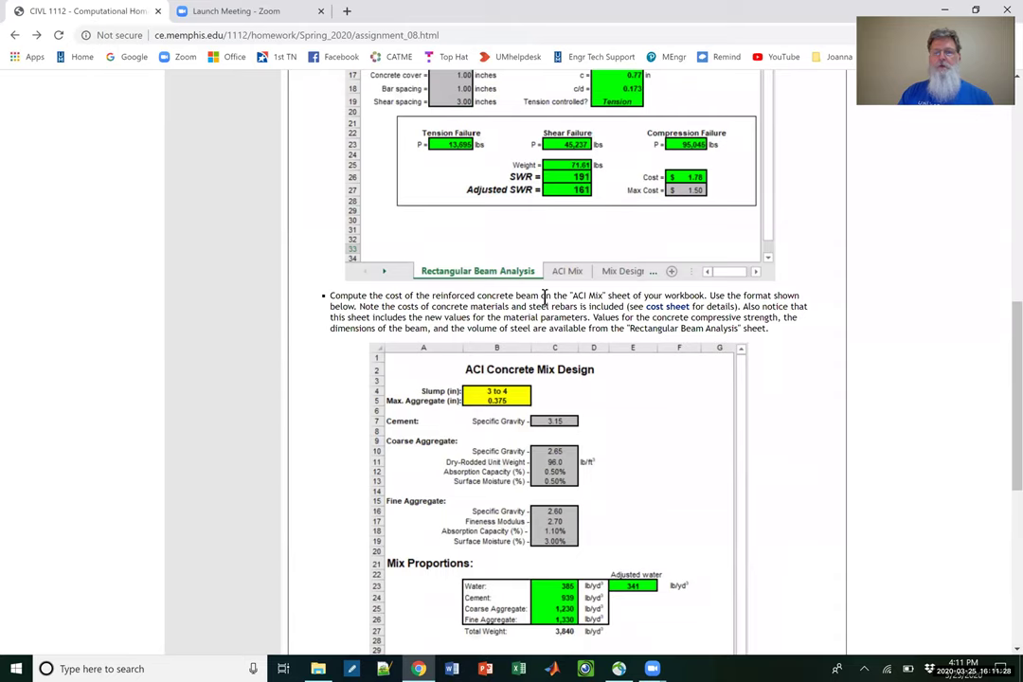
{"action": "scroll", "coordinate": [545, 295], "scroll_direction": "down", "scroll_amount": 5}
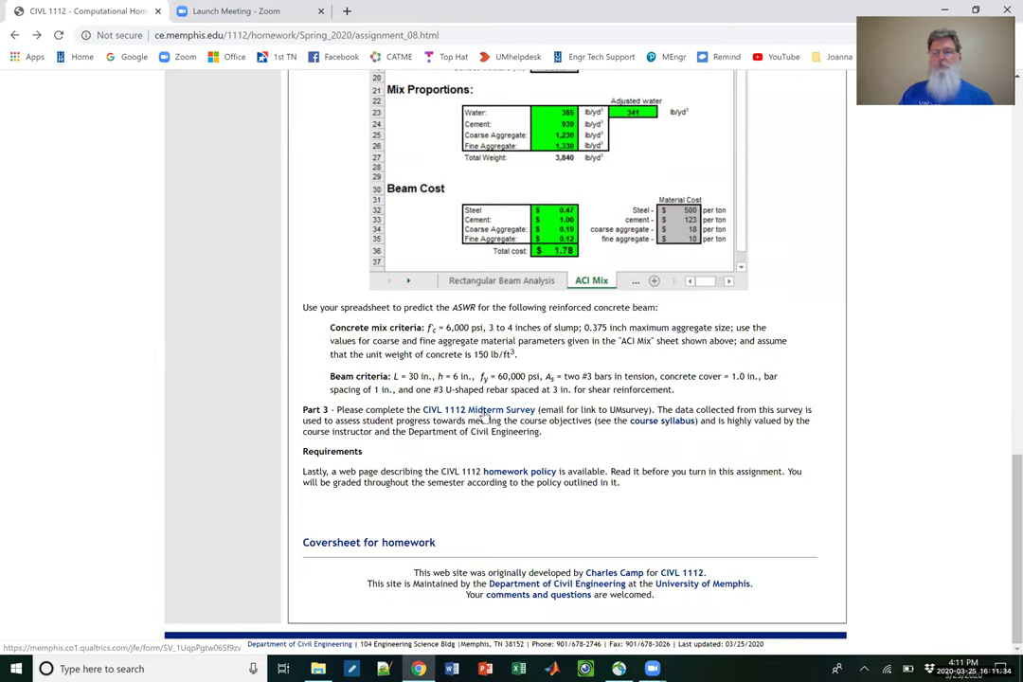
{"action": "left_click", "coordinate": [485, 413]}
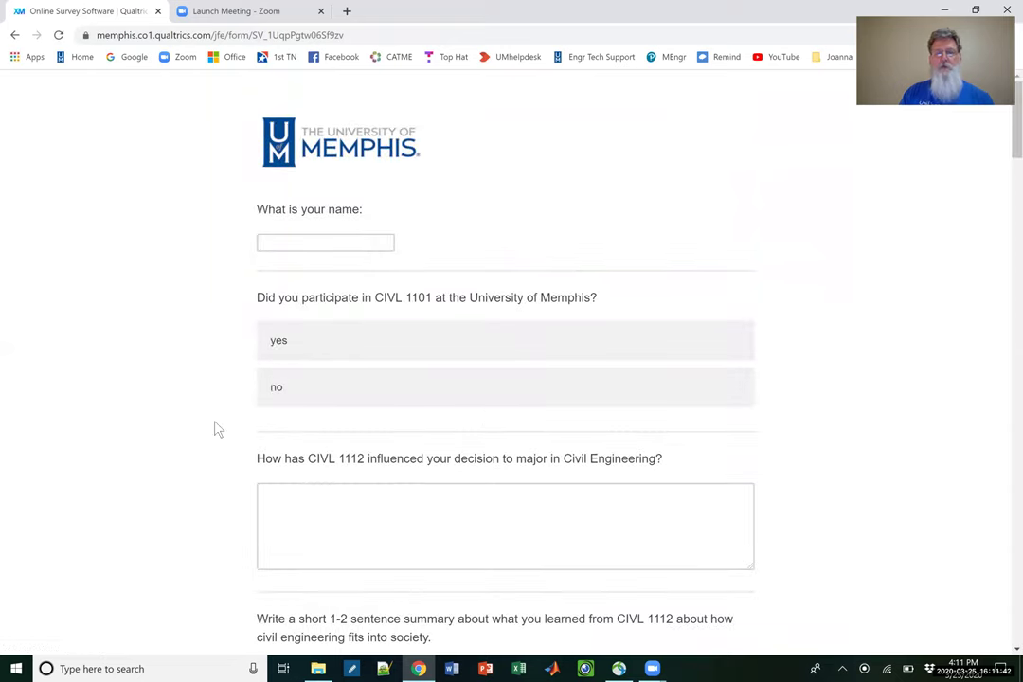
{"action": "left_click", "coordinate": [15, 36]}
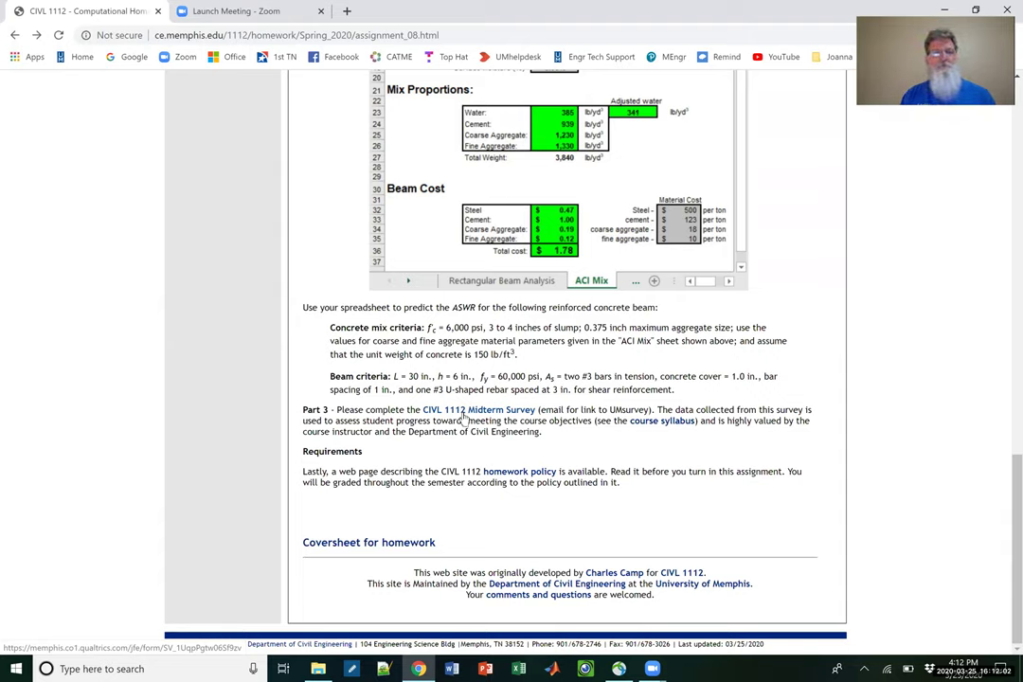
Reexamine the Part 1 and Part 2 requirements of Assignment #8 and its sample Rectangular Beam Analysis sheet.
{"action": "scroll", "coordinate": [464, 417], "scroll_direction": "up", "scroll_amount": 10}
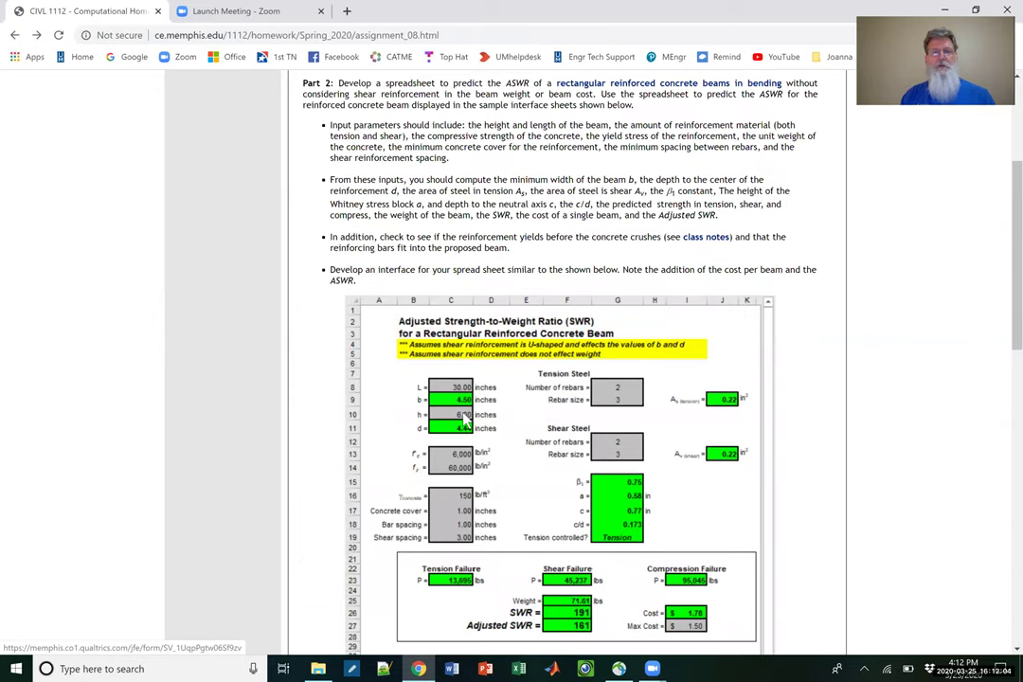
{"action": "scroll", "coordinate": [464, 422], "scroll_direction": "up", "scroll_amount": 3}
{"action": "scroll", "coordinate": [442, 443], "scroll_direction": "down", "scroll_amount": 3}
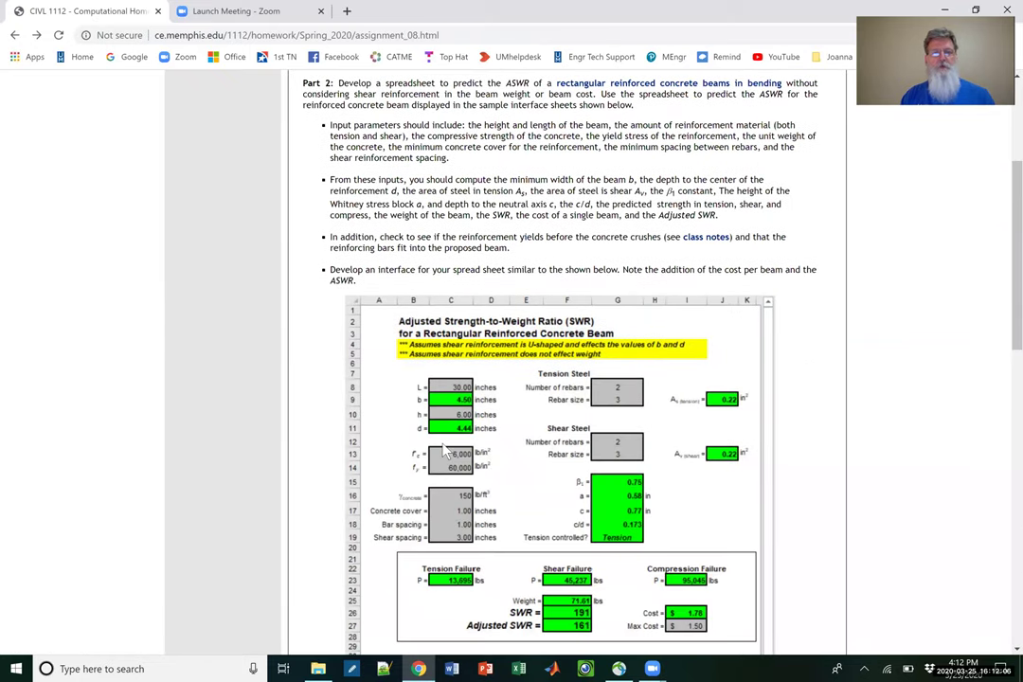
{"action": "scroll", "coordinate": [458, 440], "scroll_direction": "up", "scroll_amount": 3}
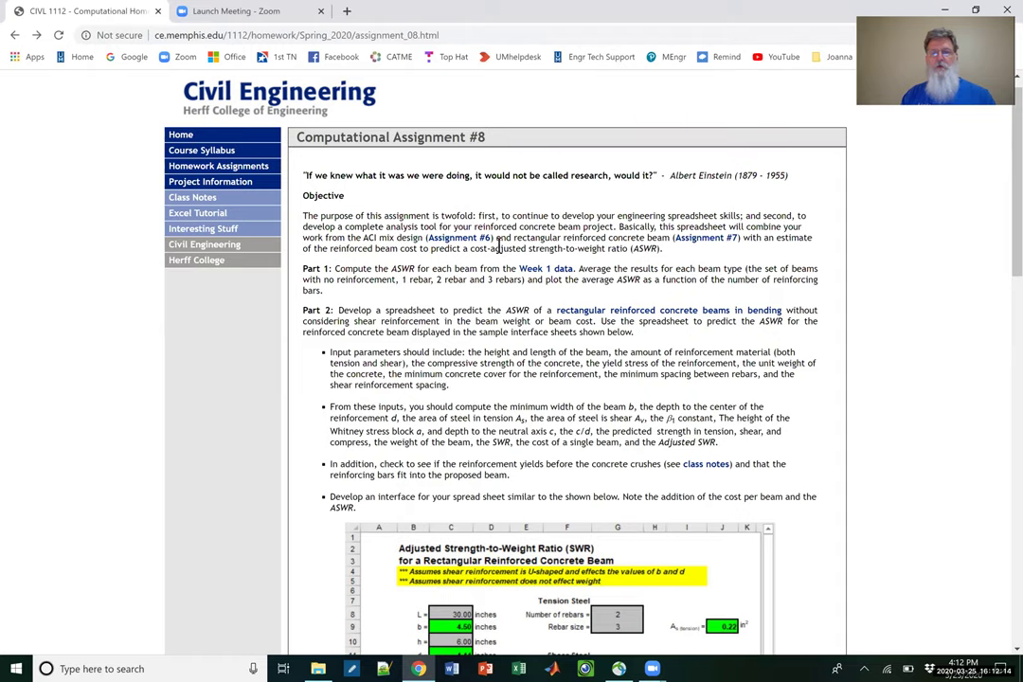
{"action": "scroll", "coordinate": [497, 269], "scroll_direction": "down", "scroll_amount": 3}
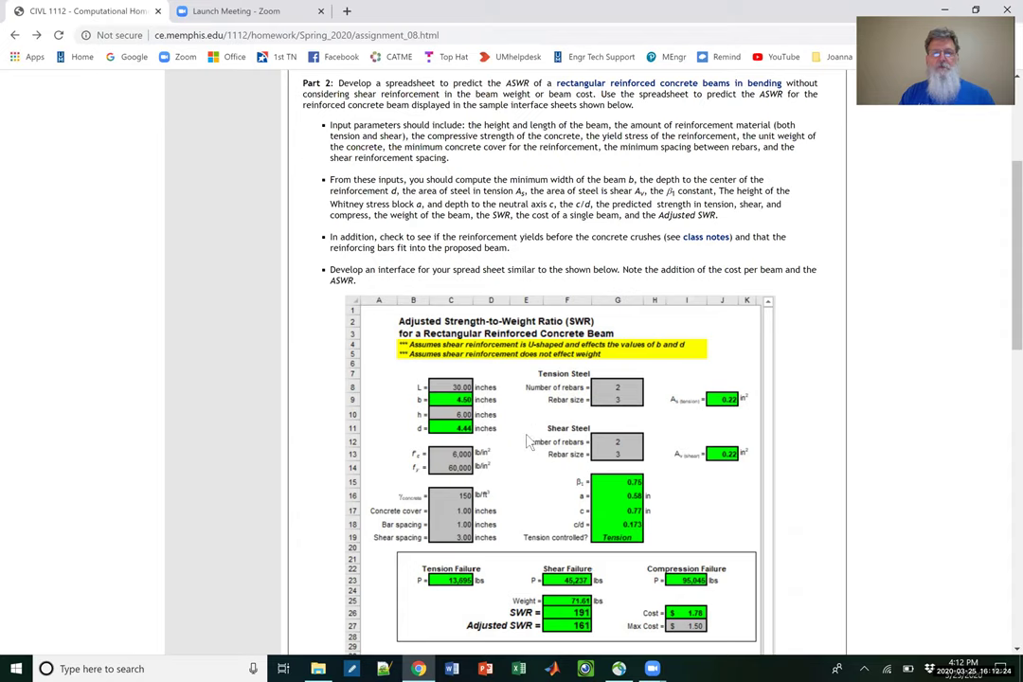
{"action": "scroll", "coordinate": [531, 442], "scroll_direction": "down", "scroll_amount": 4}
{"action": "scroll", "coordinate": [530, 443], "scroll_direction": "up", "scroll_amount": 4}
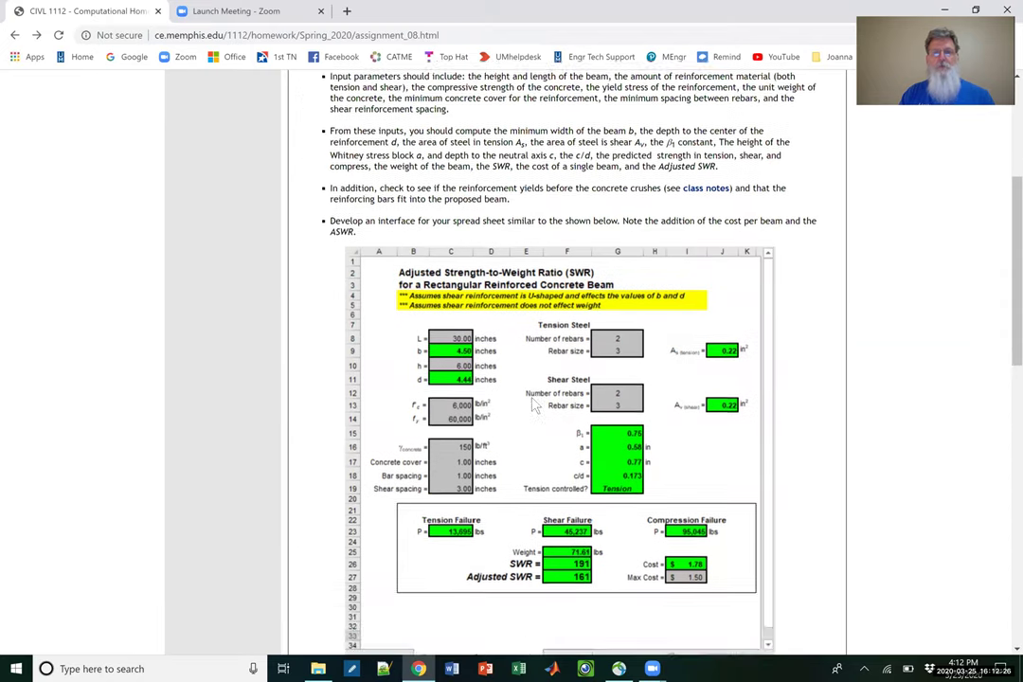
Switch to File Explorer and open "Assignment 06 - Spring 2018.xlsx" from the assignment 06 folder in the CIVL 1112 spread sheets.
{"action": "left_click", "coordinate": [945, 10]}
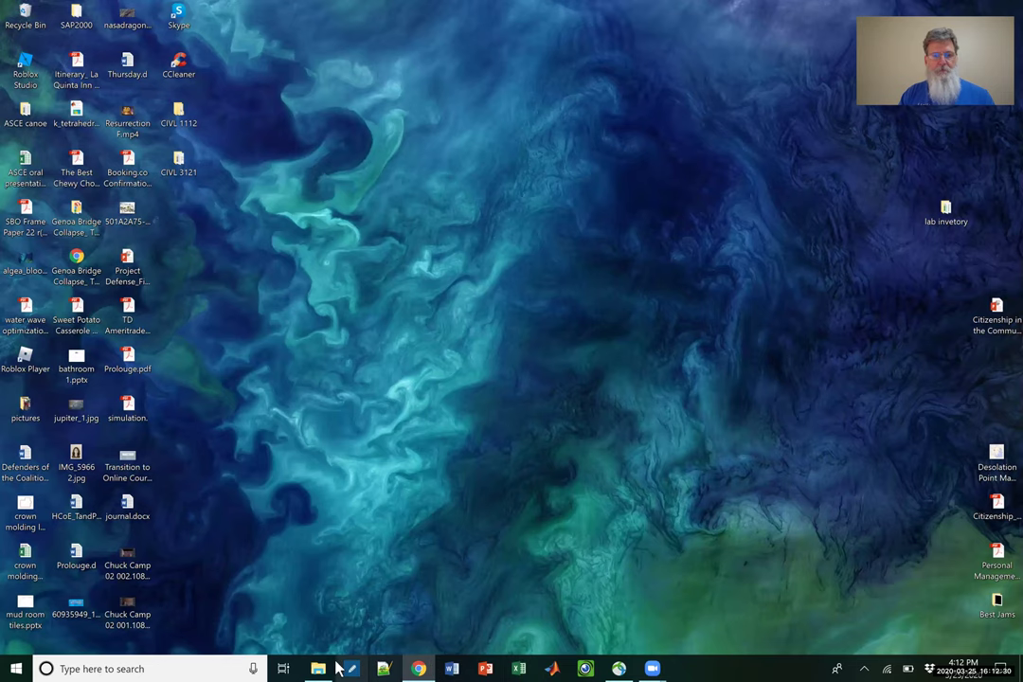
{"action": "left_click", "coordinate": [319, 669]}
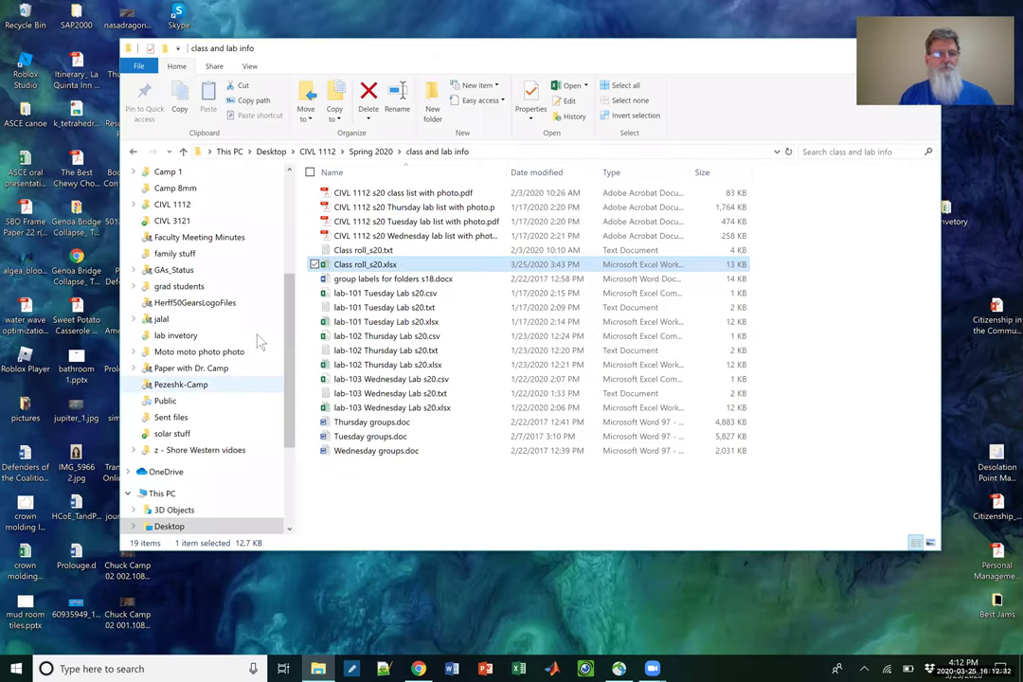
{"action": "left_click_drag", "start_coordinate": [287, 331], "coordinate": [299, 194]}
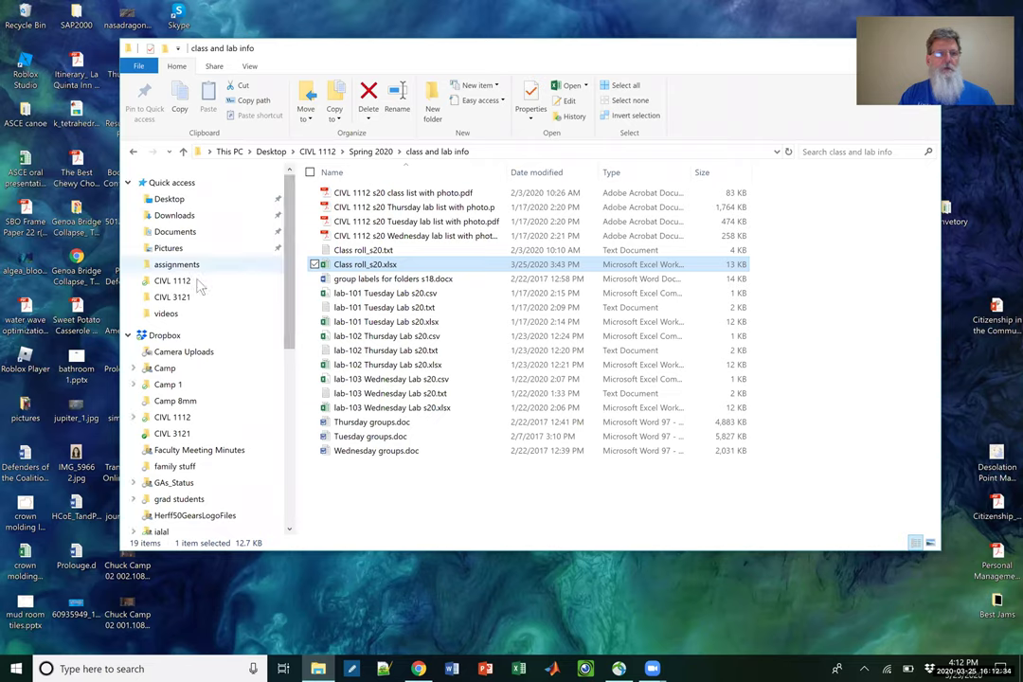
{"action": "left_click", "coordinate": [199, 282]}
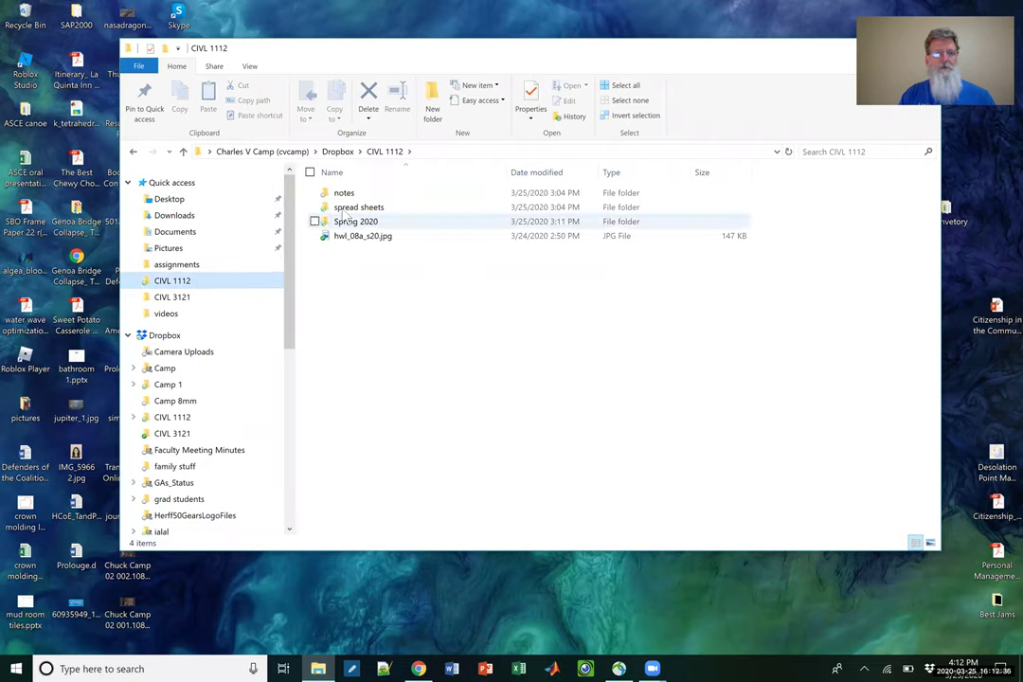
{"action": "double_click", "coordinate": [356, 206]}
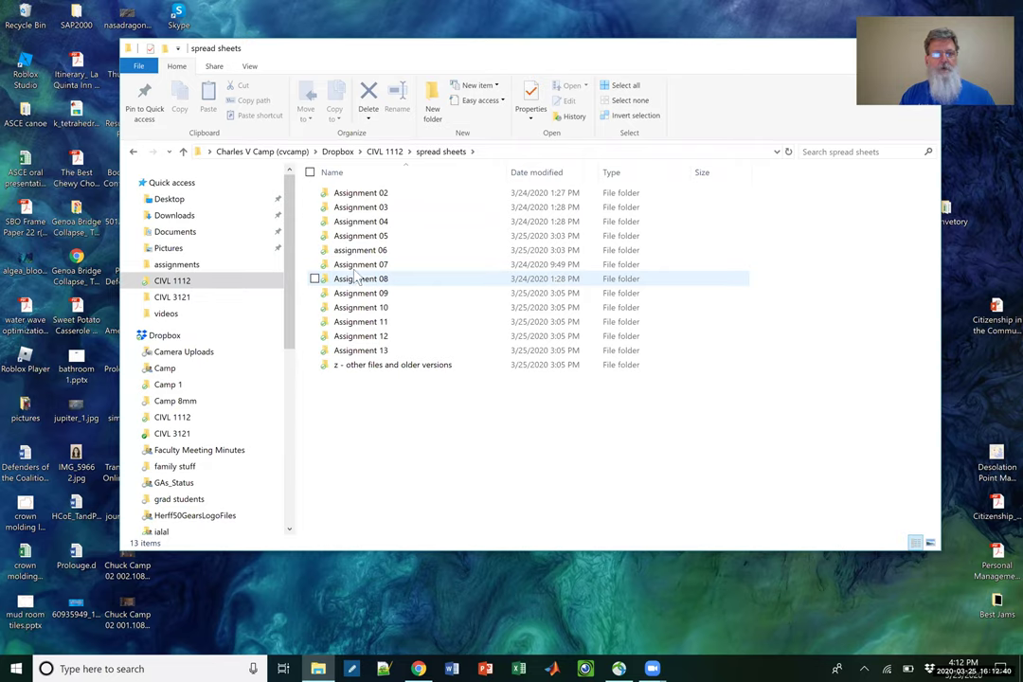
{"action": "double_click", "coordinate": [358, 252]}
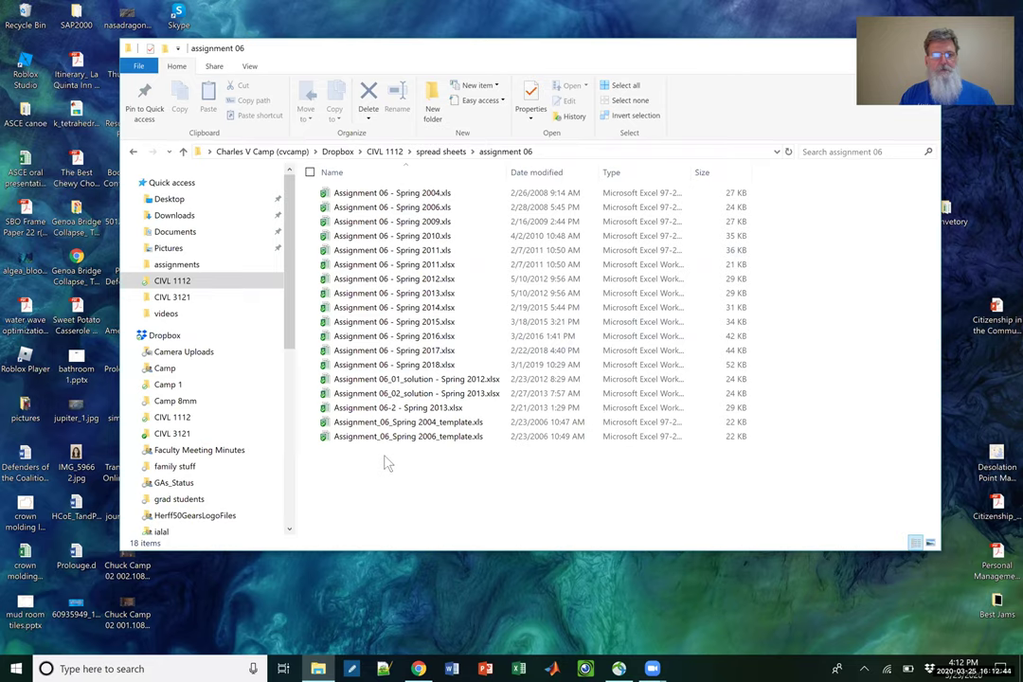
{"action": "double_click", "coordinate": [374, 366]}
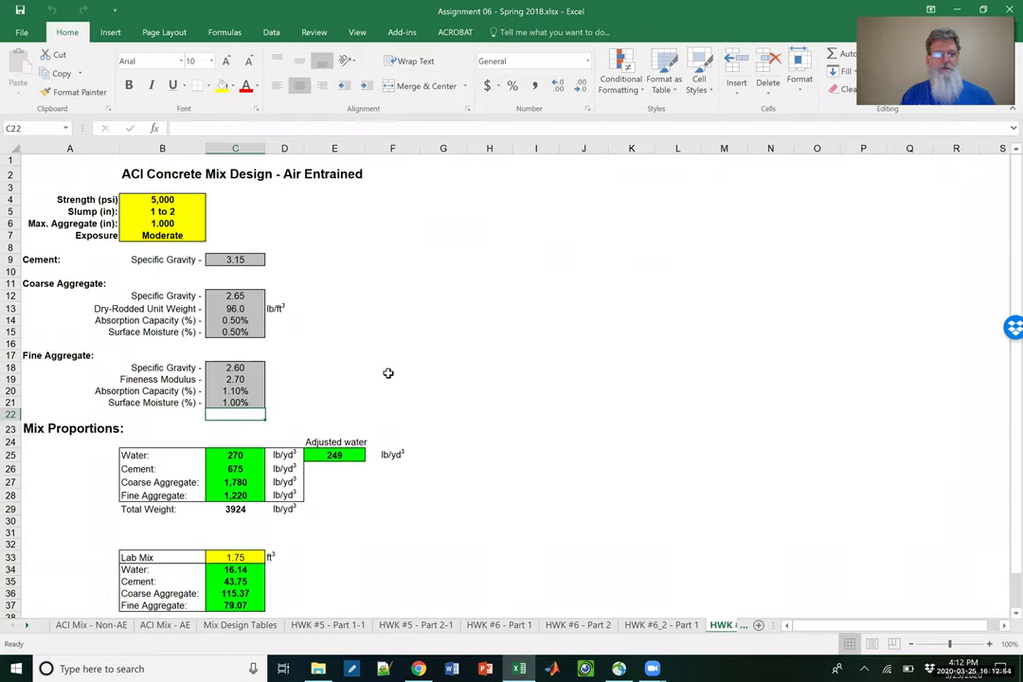
Look over the open mix design sheet and display the "ACI Mix - Non-AE" sheet.
{"action": "scroll", "coordinate": [388, 373], "scroll_direction": "down", "scroll_amount": 3}
{"action": "scroll", "coordinate": [198, 505], "scroll_direction": "up", "scroll_amount": 3}
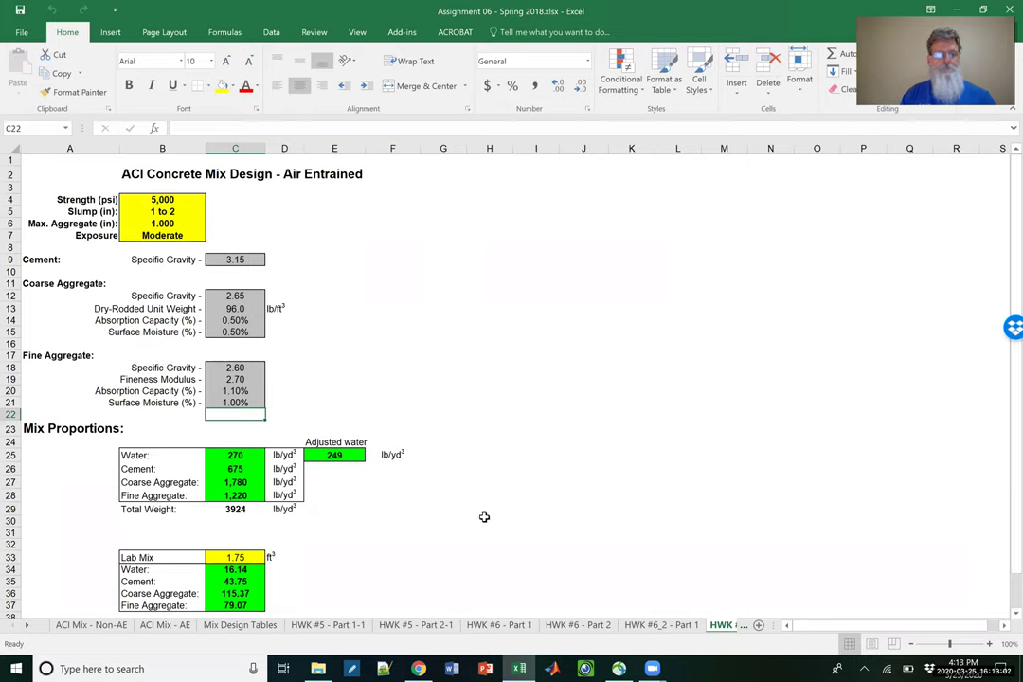
{"action": "left_click", "coordinate": [91, 625]}
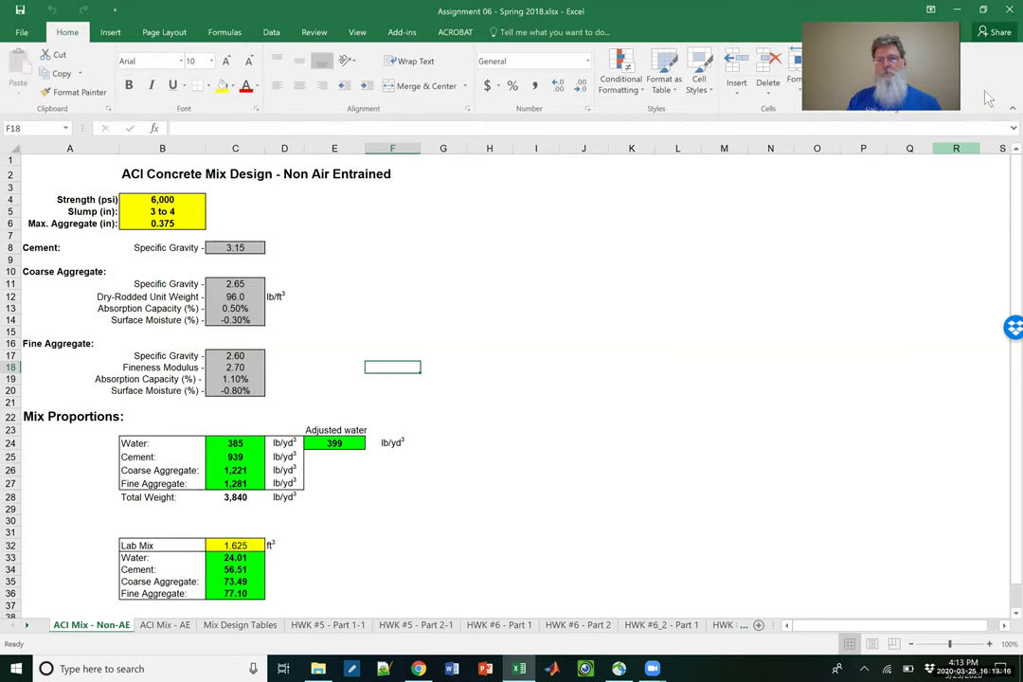
Restore the Assignment 06 workbook to a smaller window and move it aside to uncover the File Explorer window.
{"action": "left_click", "coordinate": [983, 10]}
{"action": "left_click", "coordinate": [333, 83]}
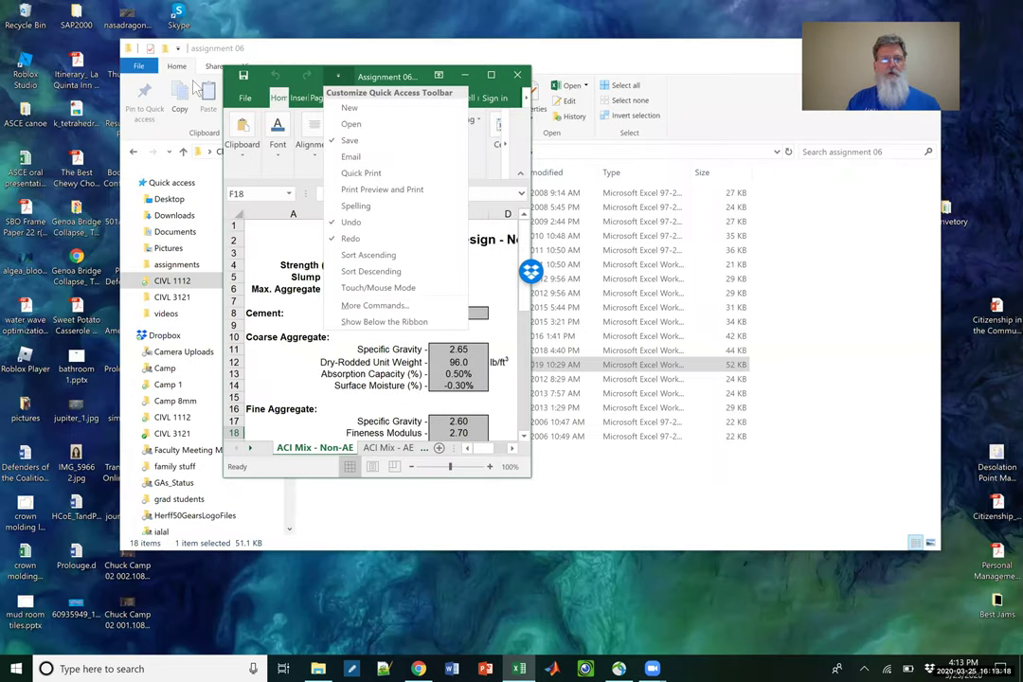
{"action": "left_click_drag", "start_coordinate": [384, 78], "coordinate": [139, 104]}
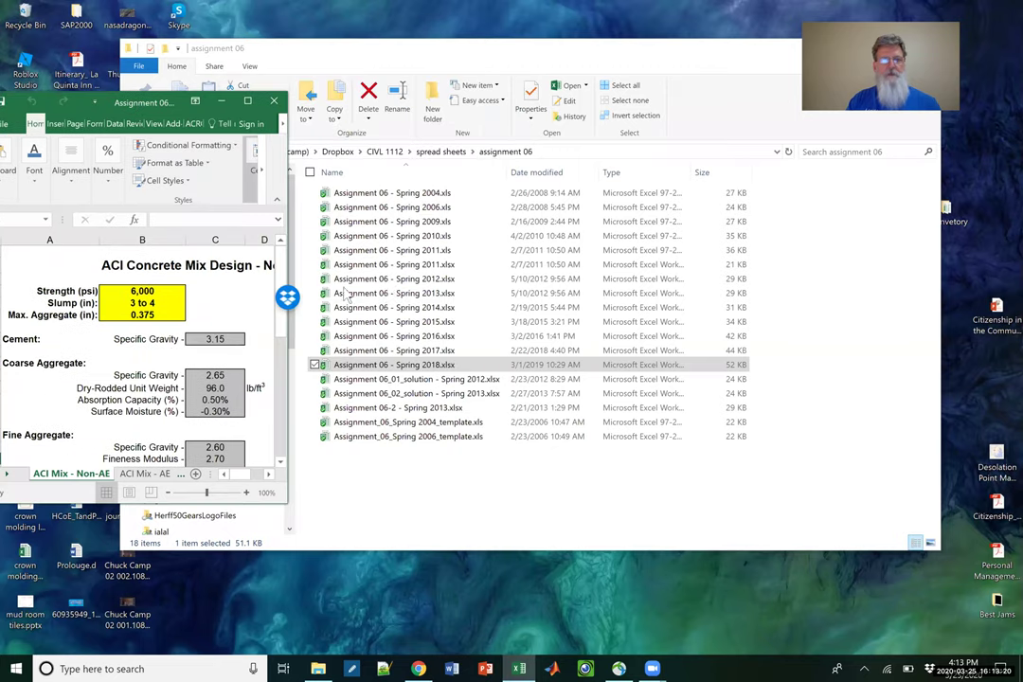
Switch to File Explorer and open "Assignment 07 - Spring 2020.xlsx" from the Assignment 07 folder in spread sheets.
{"action": "left_click", "coordinate": [490, 52]}
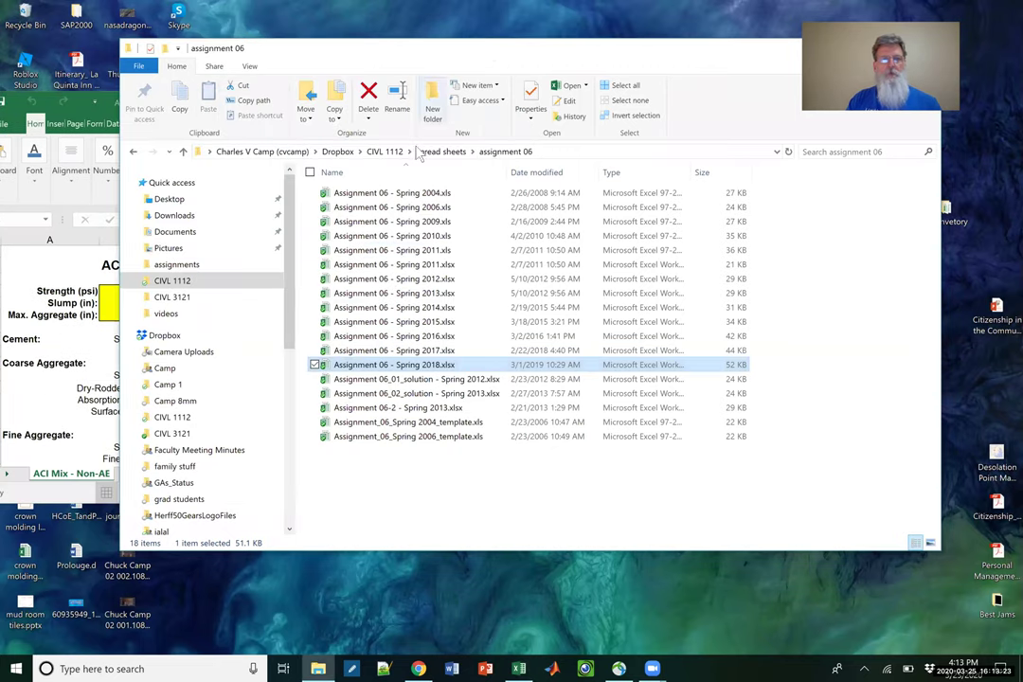
{"action": "left_click", "coordinate": [183, 153]}
{"action": "double_click", "coordinate": [338, 270]}
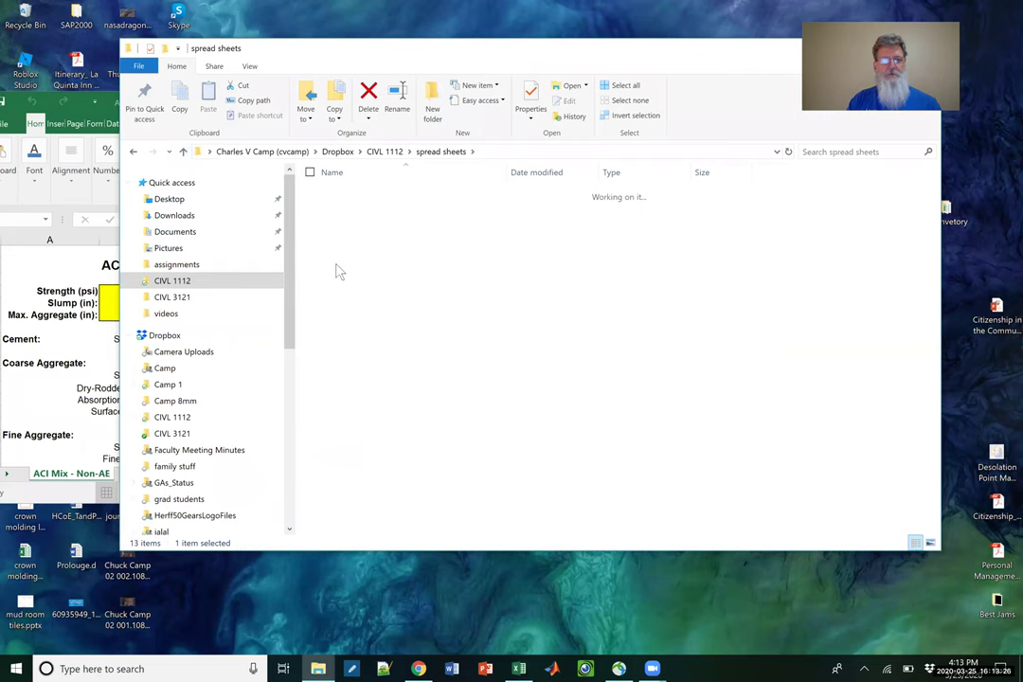
{"action": "double_click", "coordinate": [388, 453]}
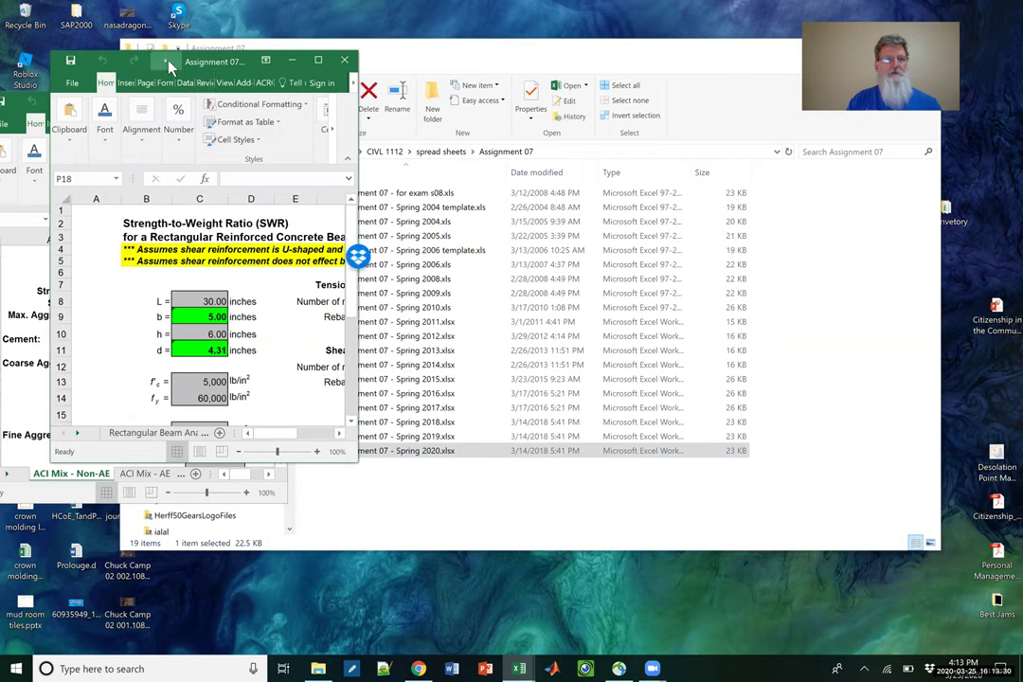
Arrange the Assignment 06 and Assignment 07 workbook windows side by side and minimize the File Explorer window.
{"action": "left_click", "coordinate": [165, 63]}
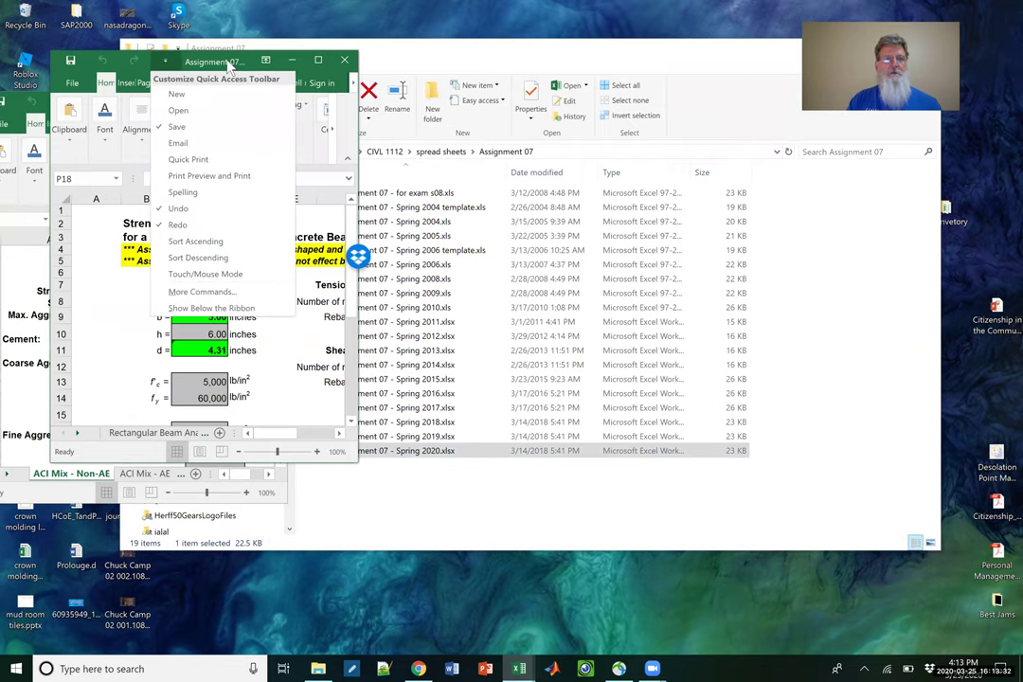
{"action": "left_click_drag", "start_coordinate": [228, 62], "coordinate": [602, 112]}
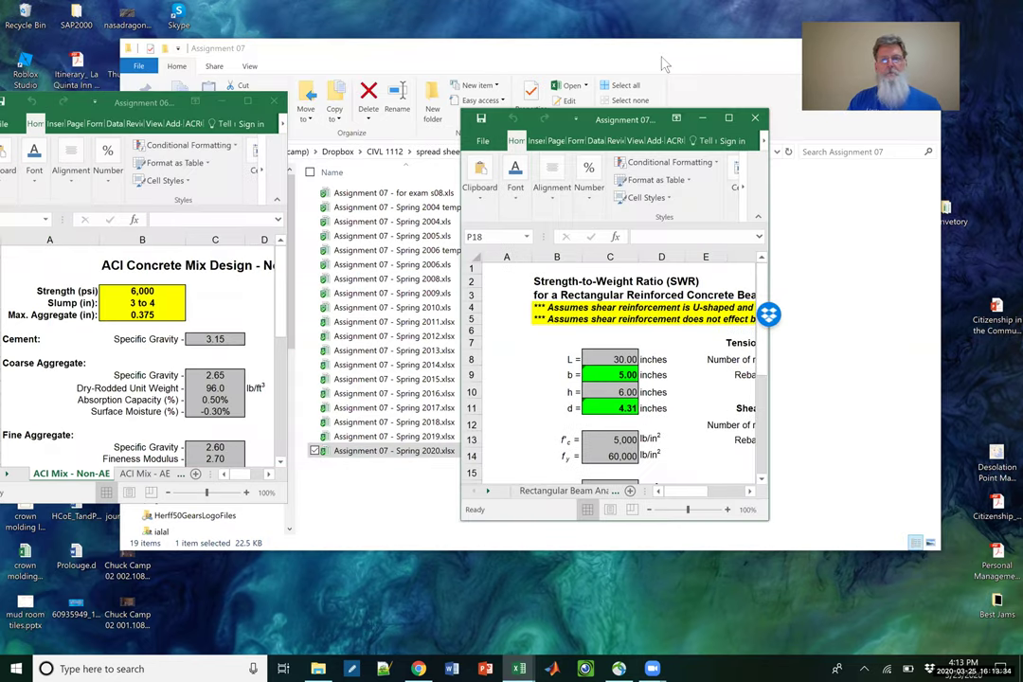
{"action": "left_click", "coordinate": [712, 61]}
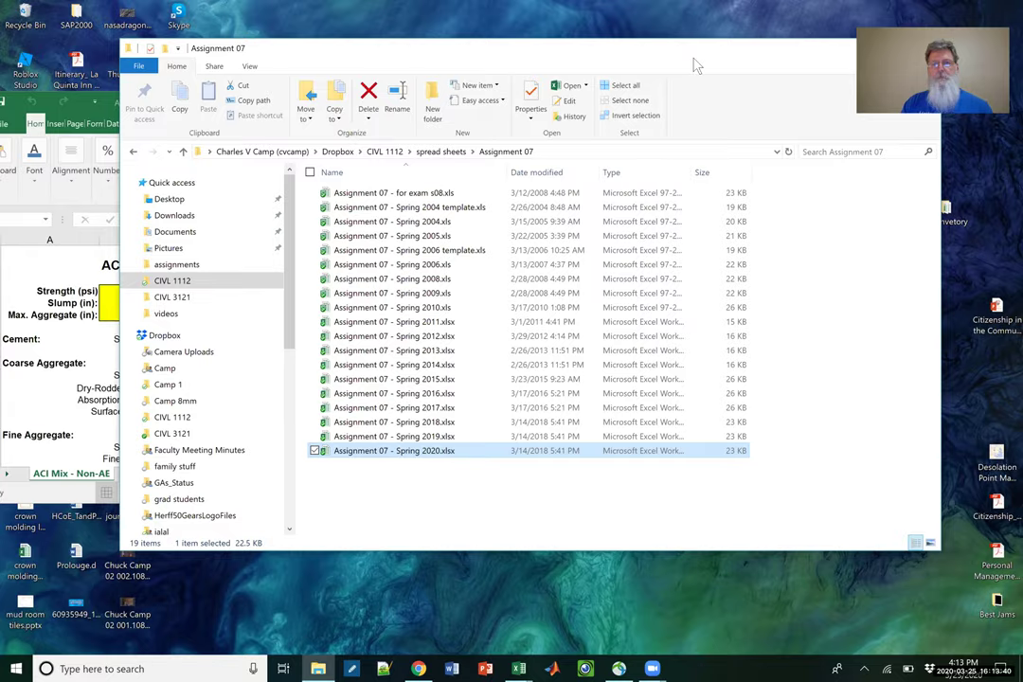
{"action": "double_click", "coordinate": [588, 51]}
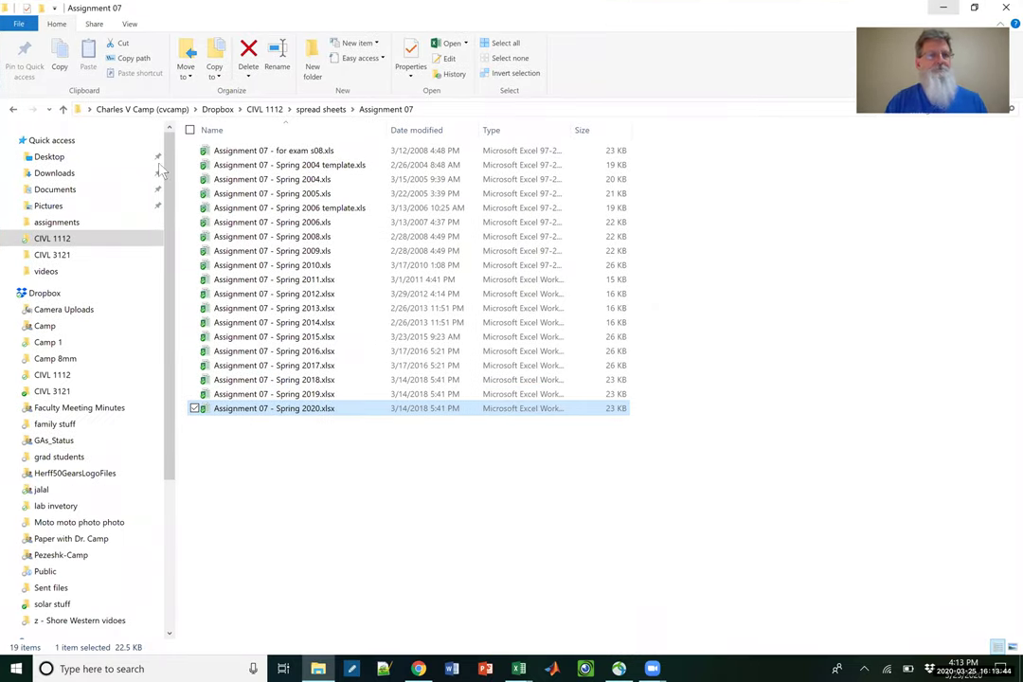
{"action": "left_click", "coordinate": [944, 11]}
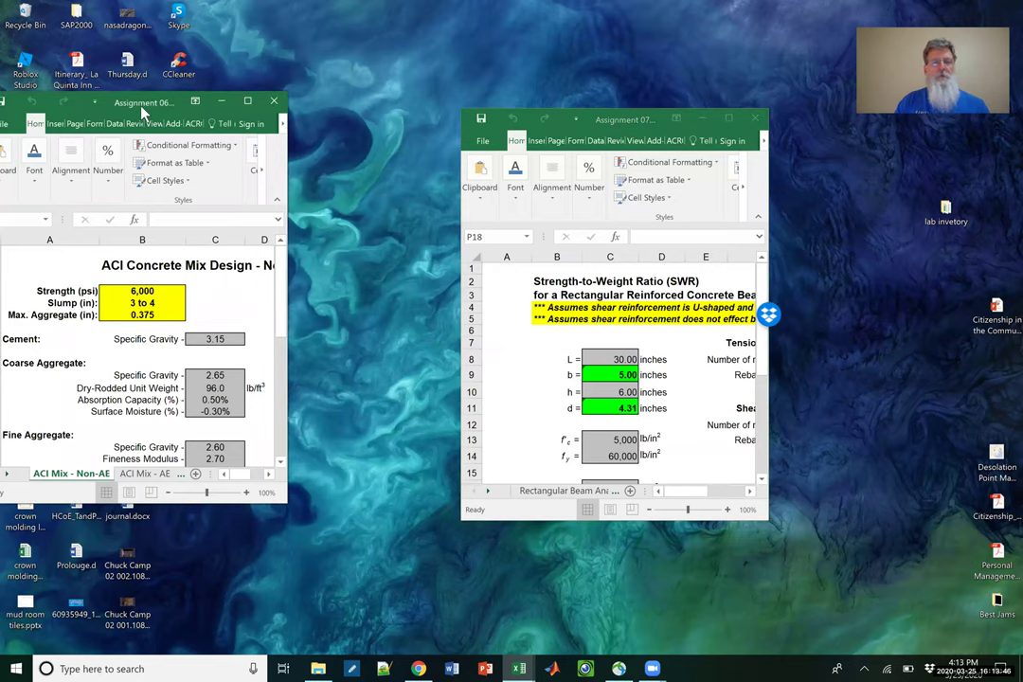
{"action": "left_click_drag", "start_coordinate": [142, 112], "coordinate": [294, 131]}
{"action": "left_click", "coordinate": [603, 123]}
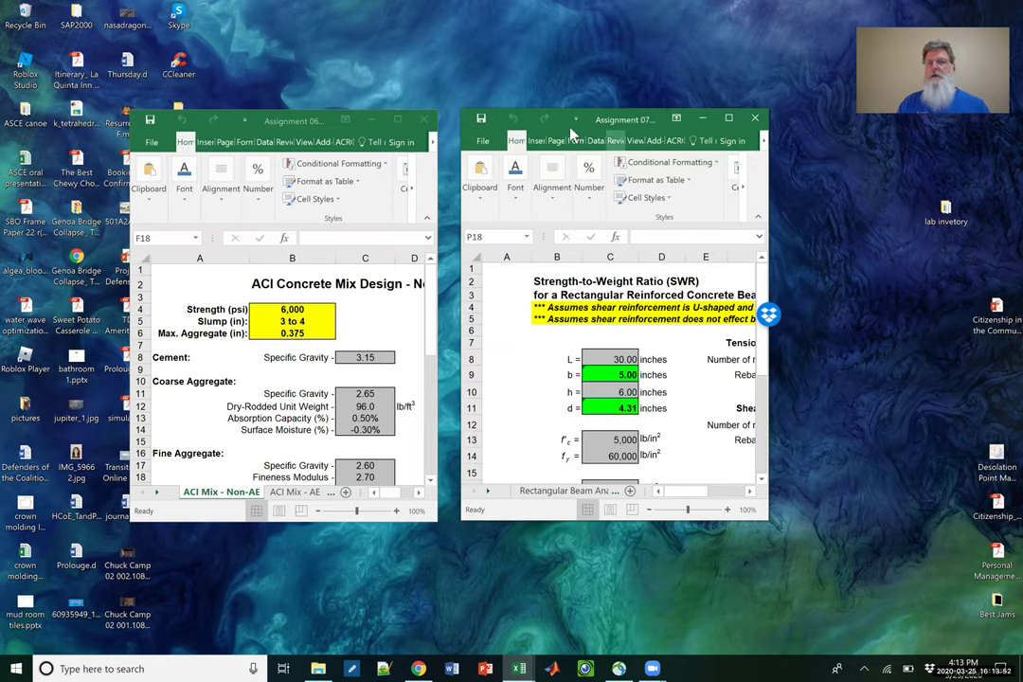
Maximize the Assignment 07 workbook and save it as "Assignment 09 - Spring 2020.xlsx" in the Assignment 07 folder.
{"action": "double_click", "coordinate": [600, 122]}
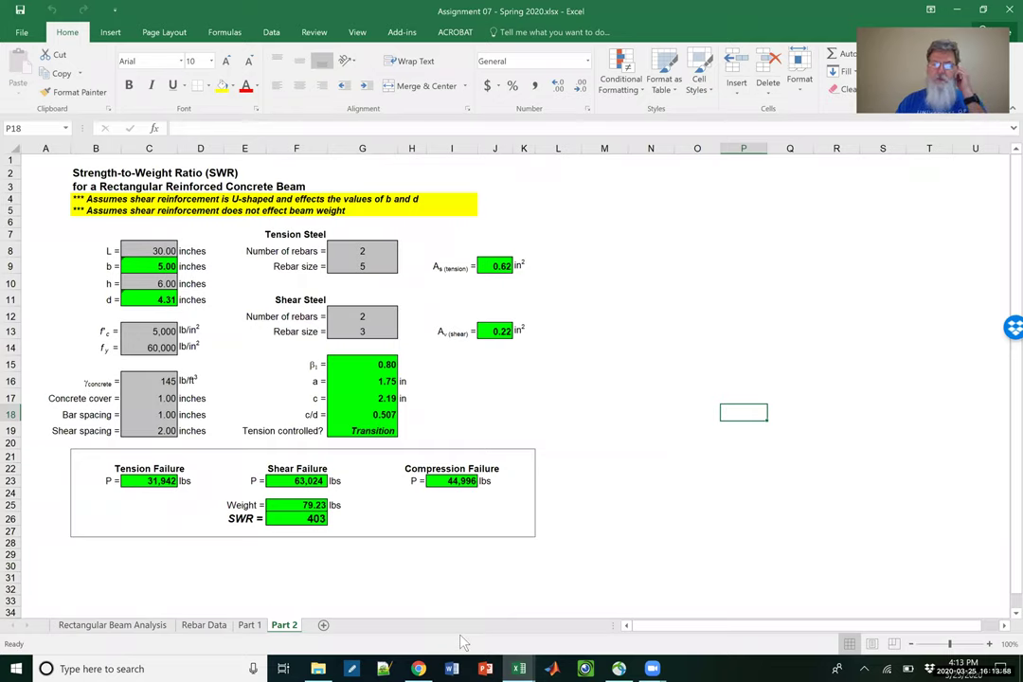
{"action": "left_click", "coordinate": [22, 36]}
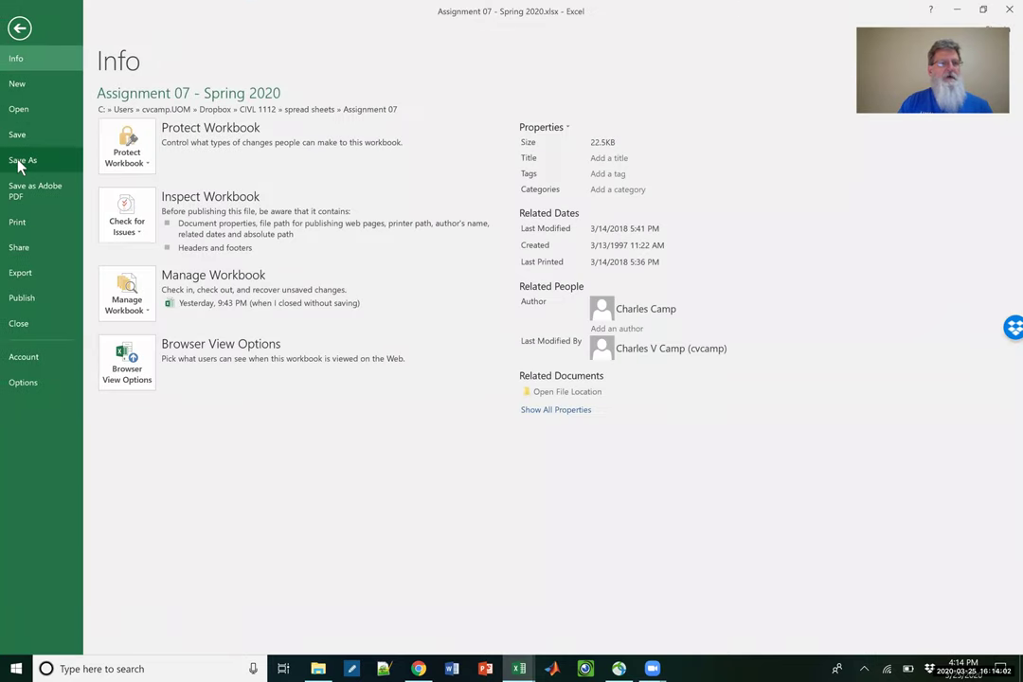
{"action": "left_click", "coordinate": [20, 163]}
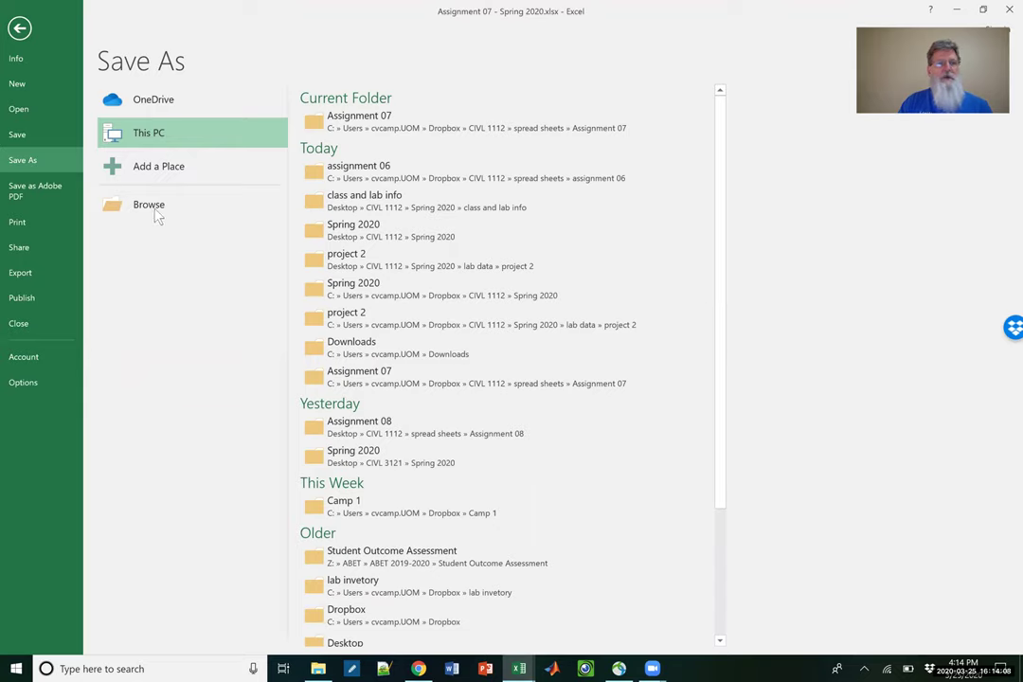
{"action": "left_click", "coordinate": [439, 126]}
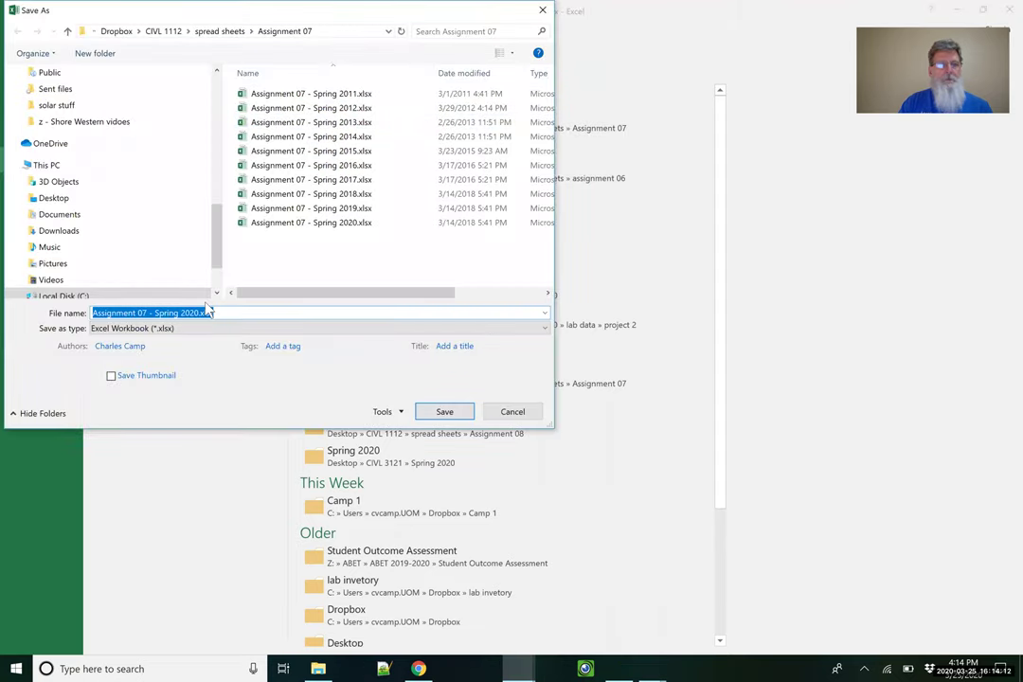
{"action": "left_click", "coordinate": [149, 313]}
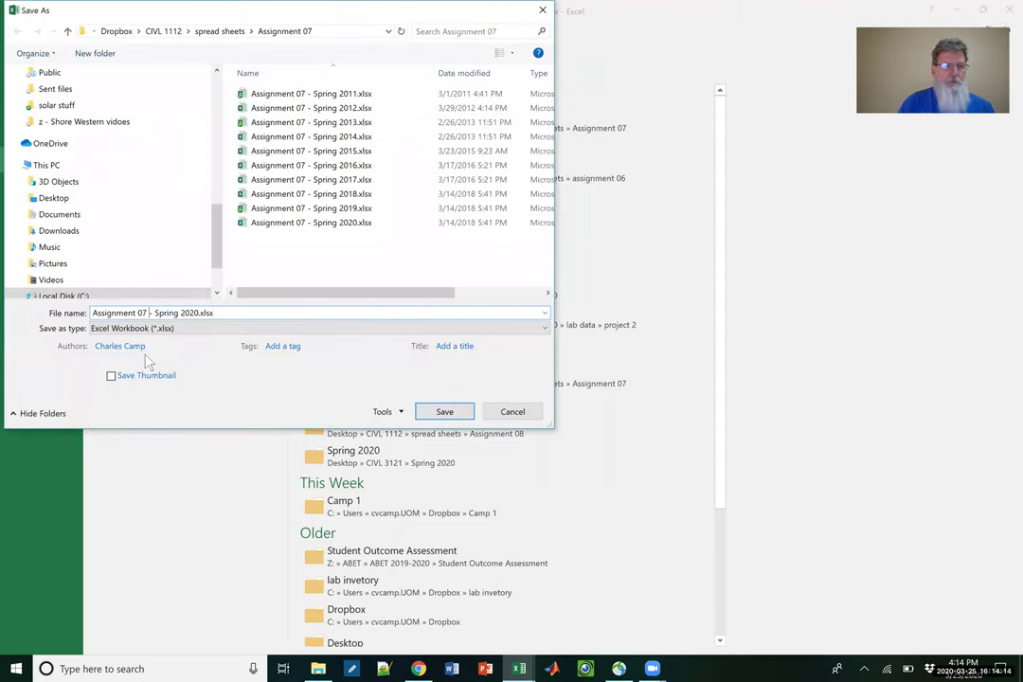
{"action": "key", "text": "BackSpace"}
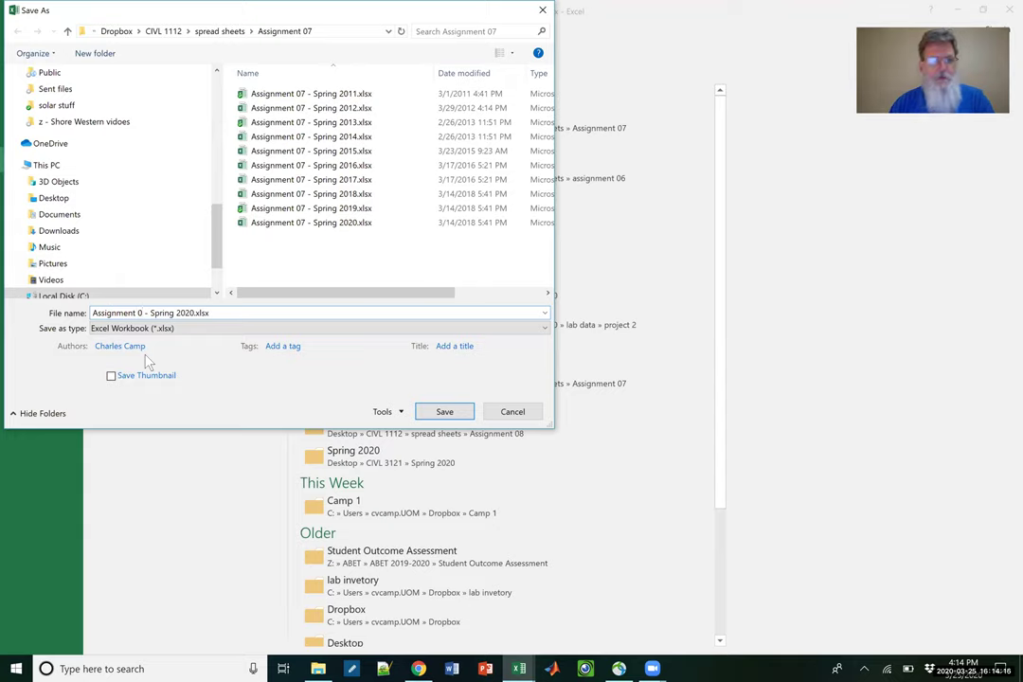
{"action": "type", "text": "9"}
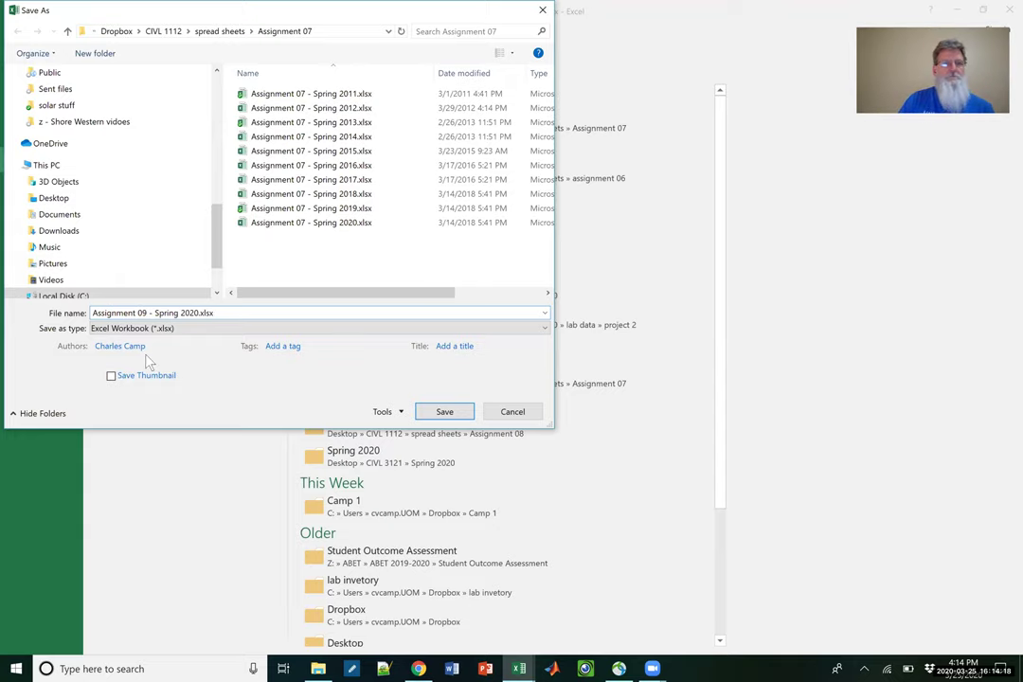
{"action": "left_click", "coordinate": [442, 412]}
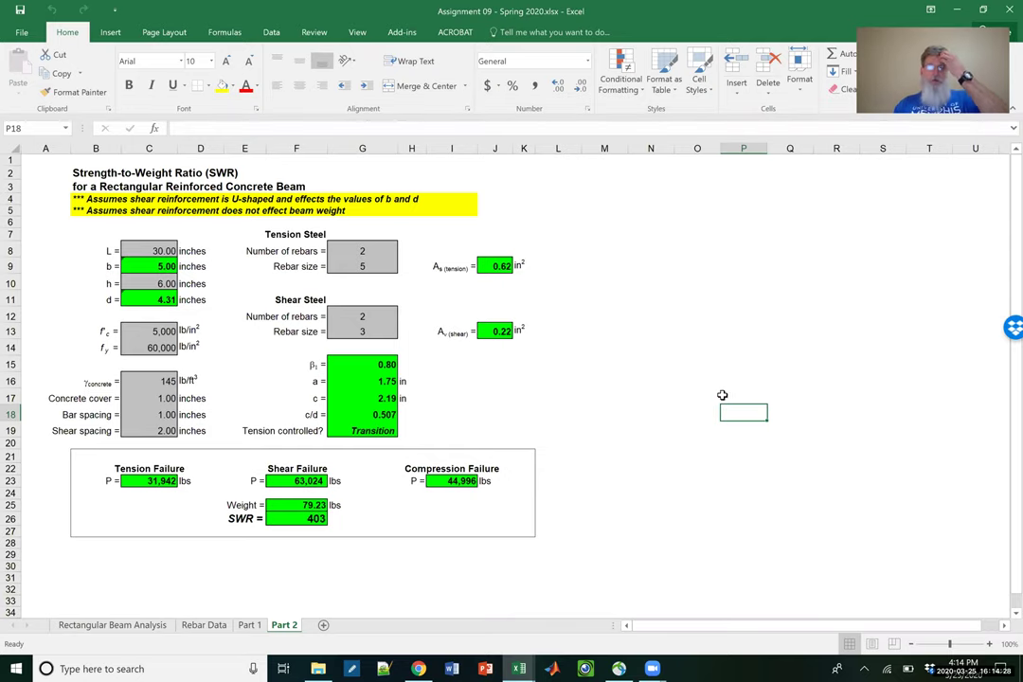
Start Move or Copy for the "Rectangular Beam Analysis" sheet and check which open workbooks are available as its destination.
{"action": "mouse_move", "coordinate": [519, 669]}
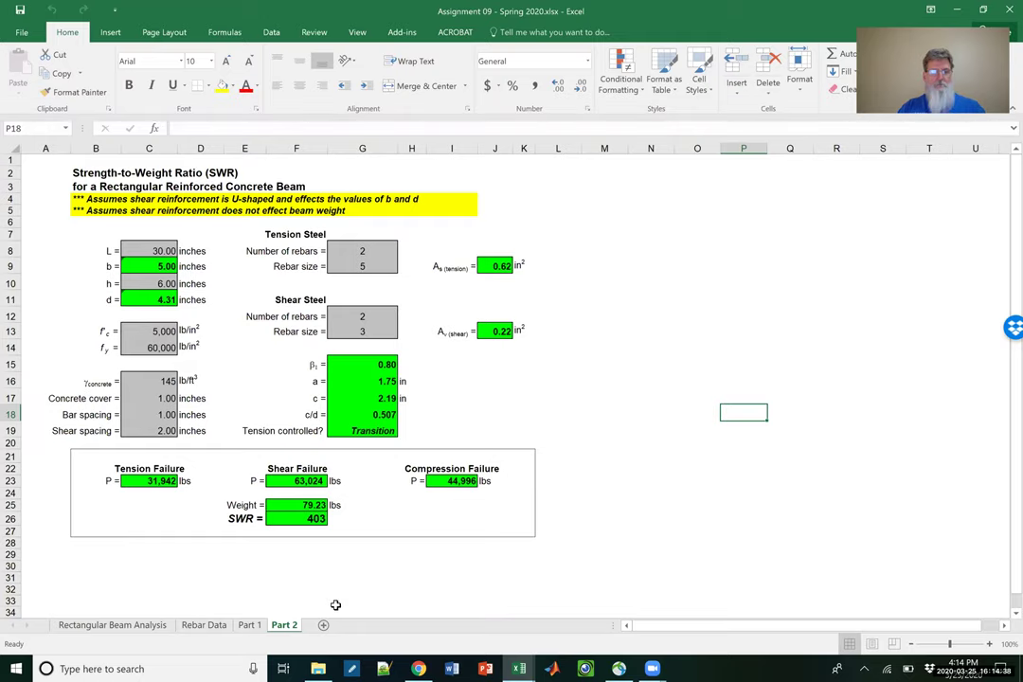
{"action": "right_click", "coordinate": [152, 627]}
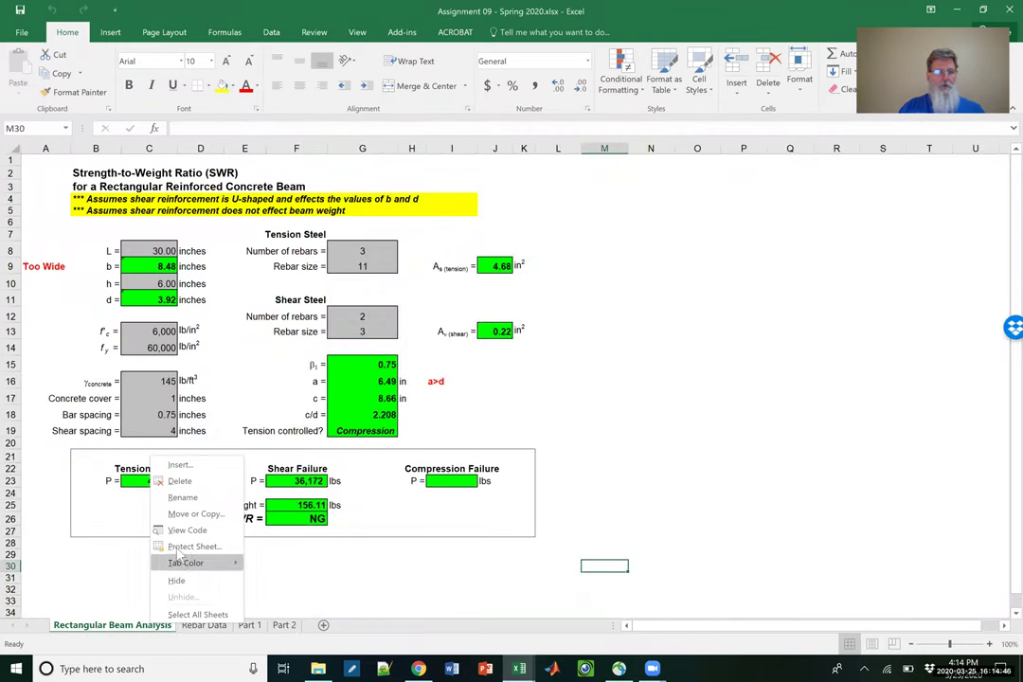
{"action": "left_click", "coordinate": [189, 519]}
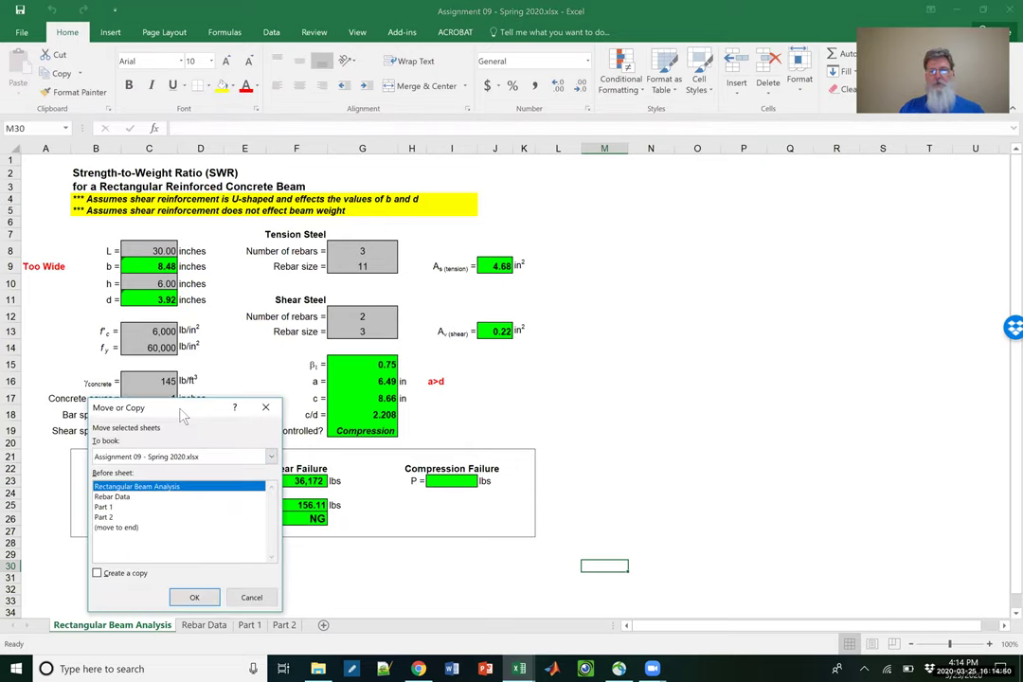
{"action": "left_click_drag", "start_coordinate": [183, 417], "coordinate": [638, 234]}
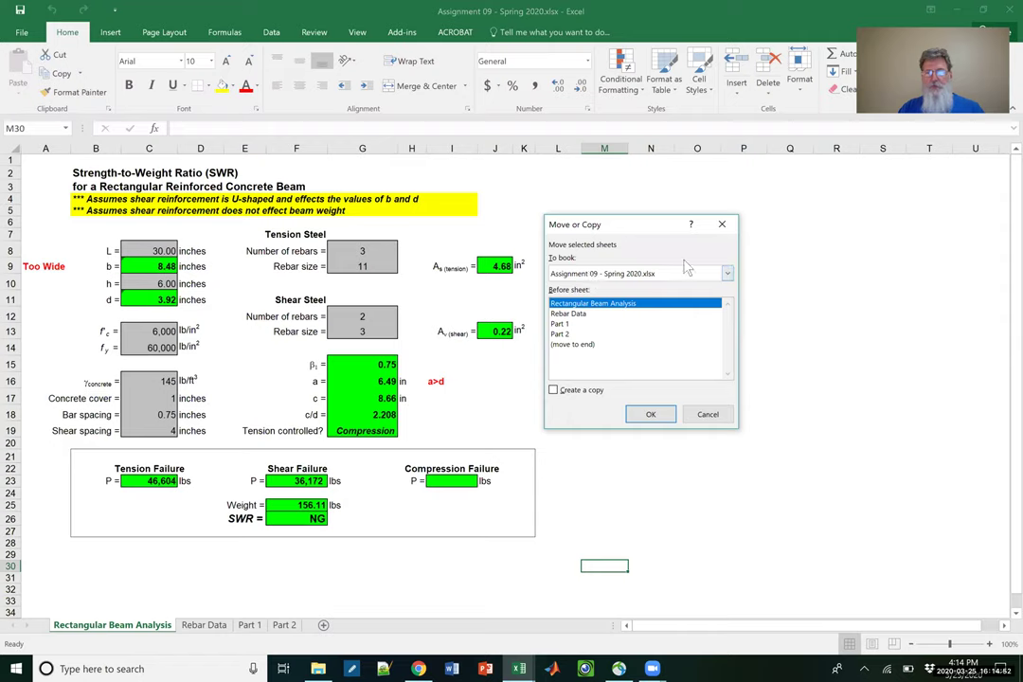
{"action": "left_click", "coordinate": [727, 273]}
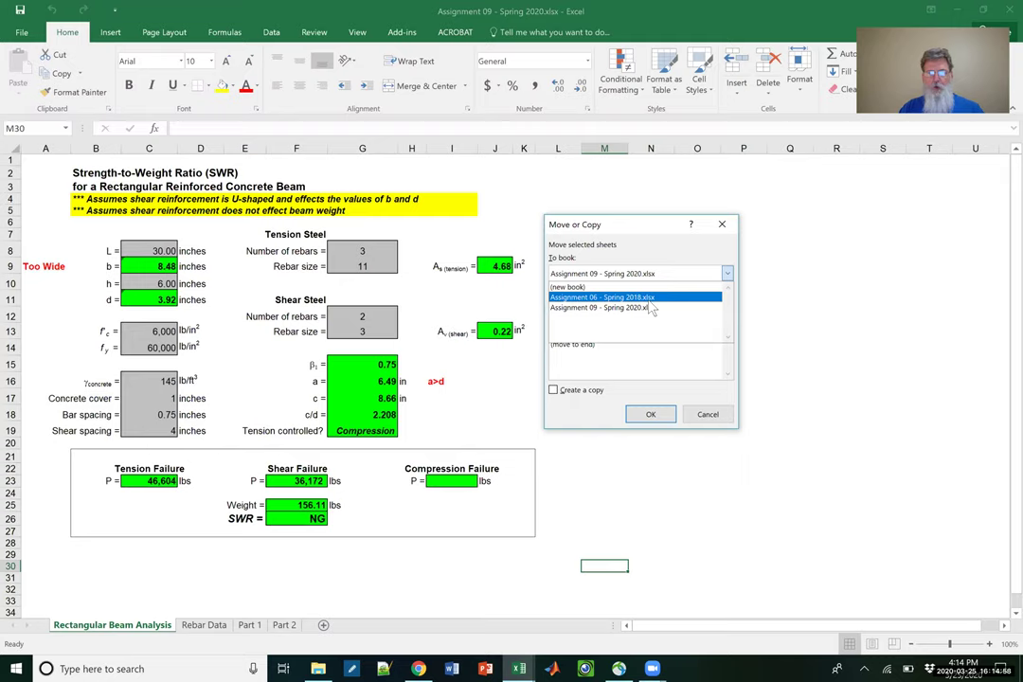
{"action": "left_click", "coordinate": [662, 274]}
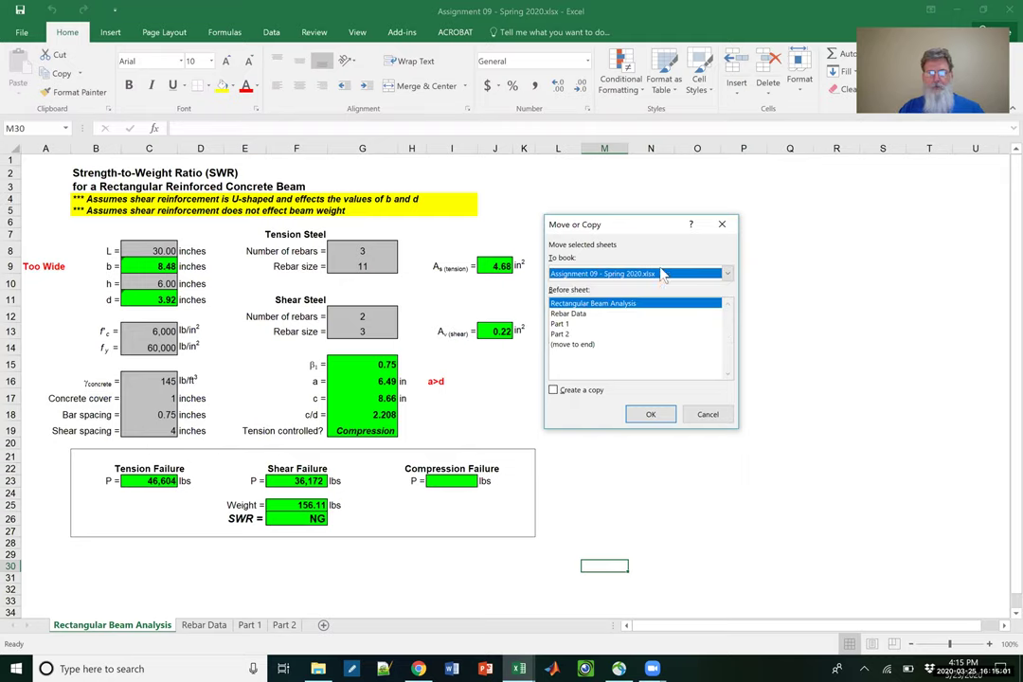
{"action": "left_click", "coordinate": [727, 273]}
{"action": "left_click", "coordinate": [728, 275]}
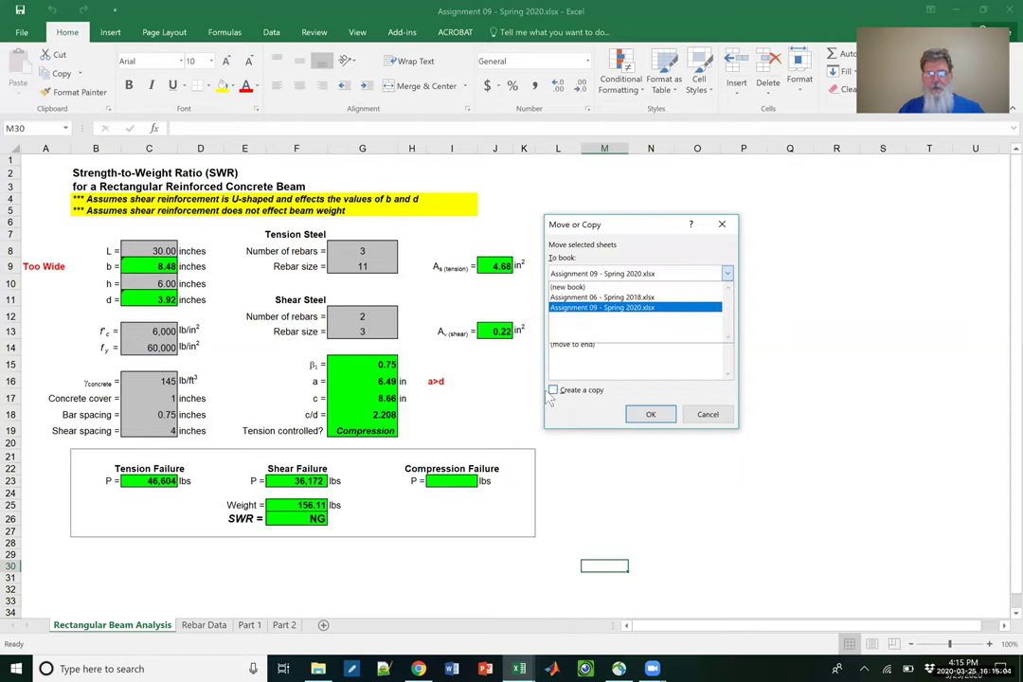
Try to set the sheet as a copy into "Assignment 06 - Spring 2018.xlsx" and look through its possible insertion positions.
{"action": "left_click", "coordinate": [553, 389]}
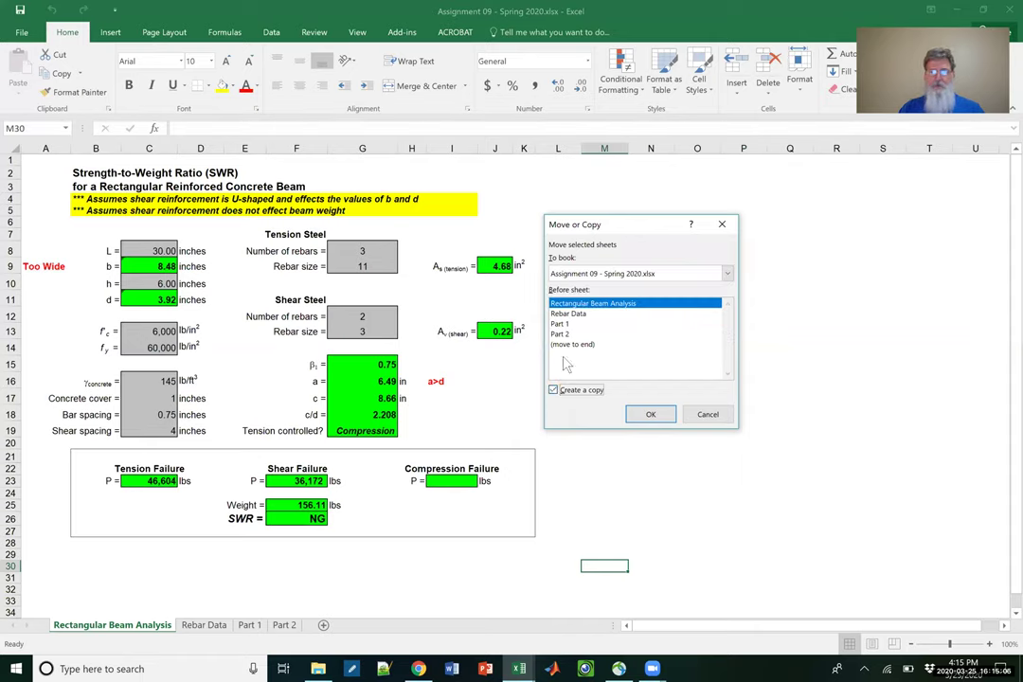
{"action": "left_click", "coordinate": [726, 276]}
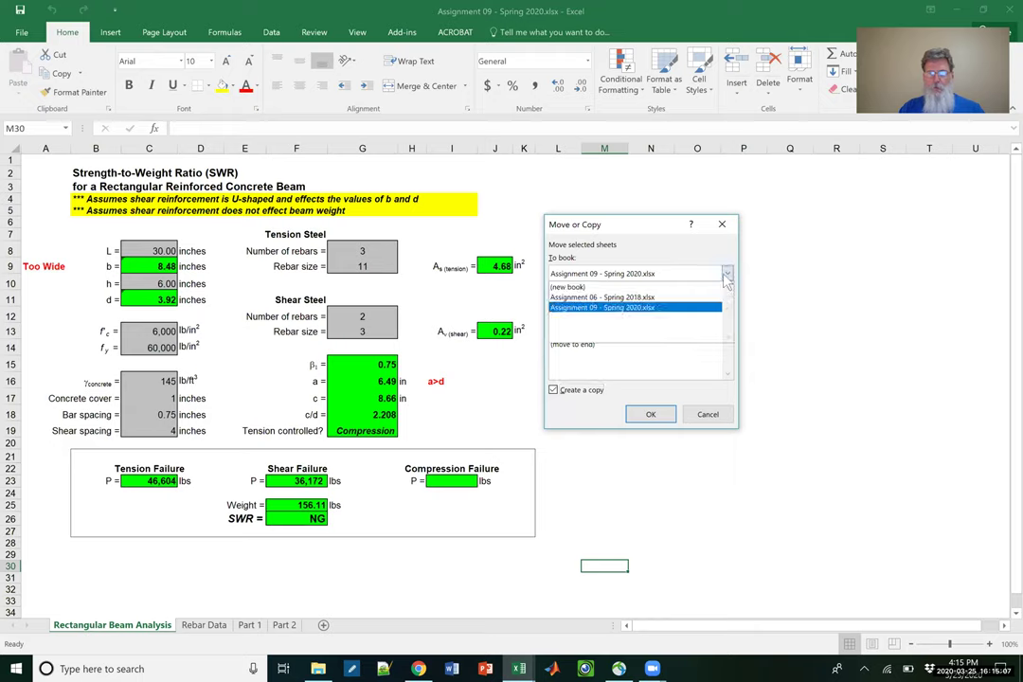
{"action": "left_click", "coordinate": [652, 299]}
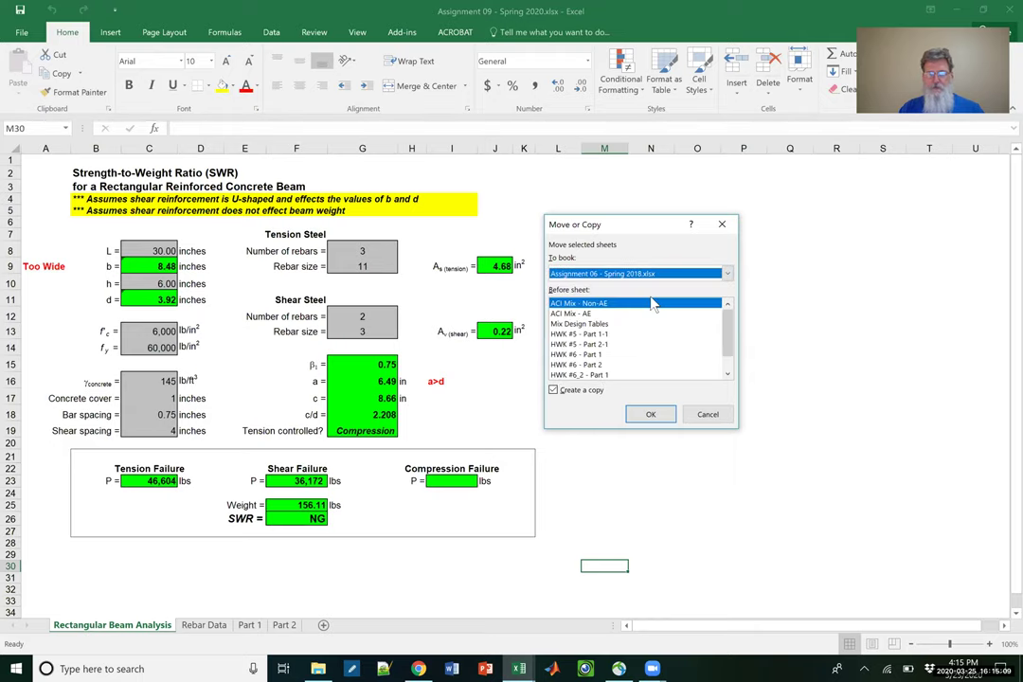
{"action": "left_click", "coordinate": [579, 324]}
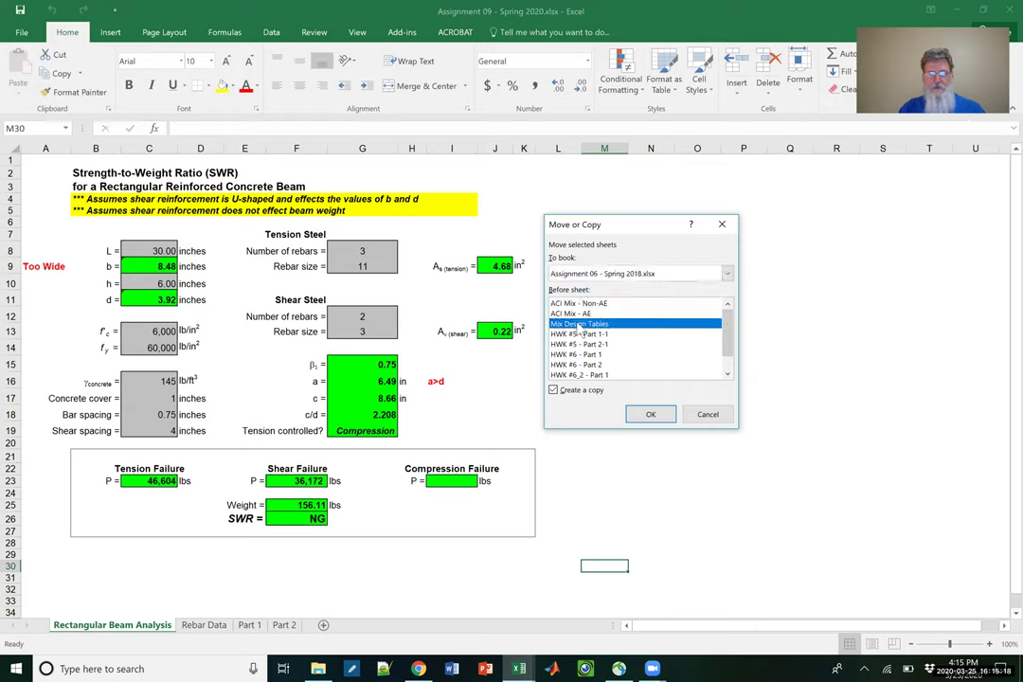
{"action": "left_click", "coordinate": [578, 304]}
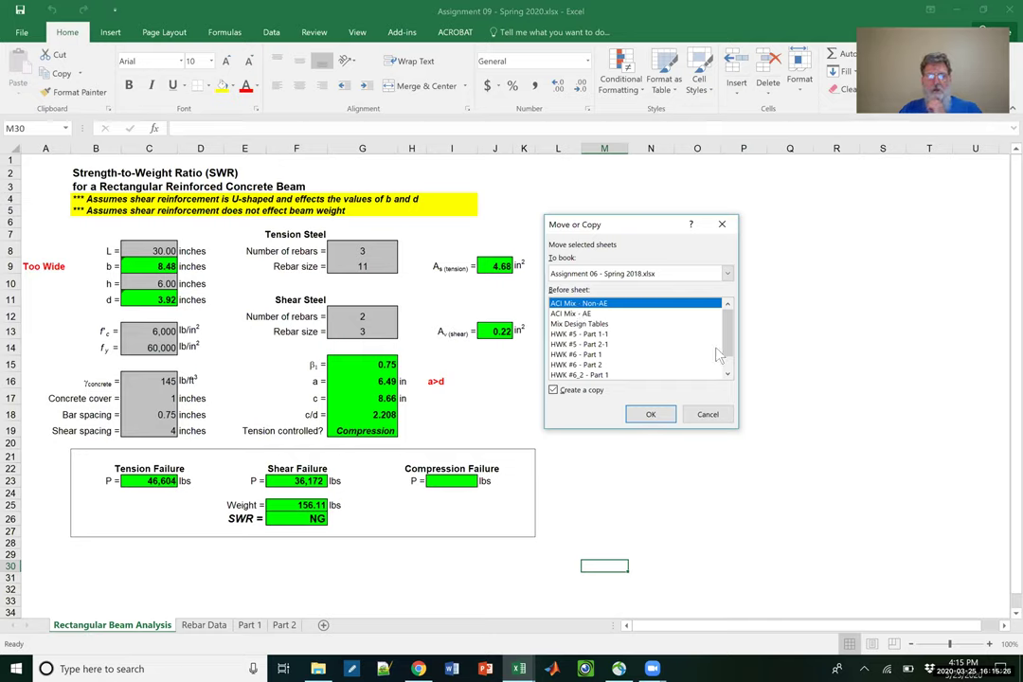
{"action": "left_click_drag", "start_coordinate": [732, 341], "coordinate": [727, 373]}
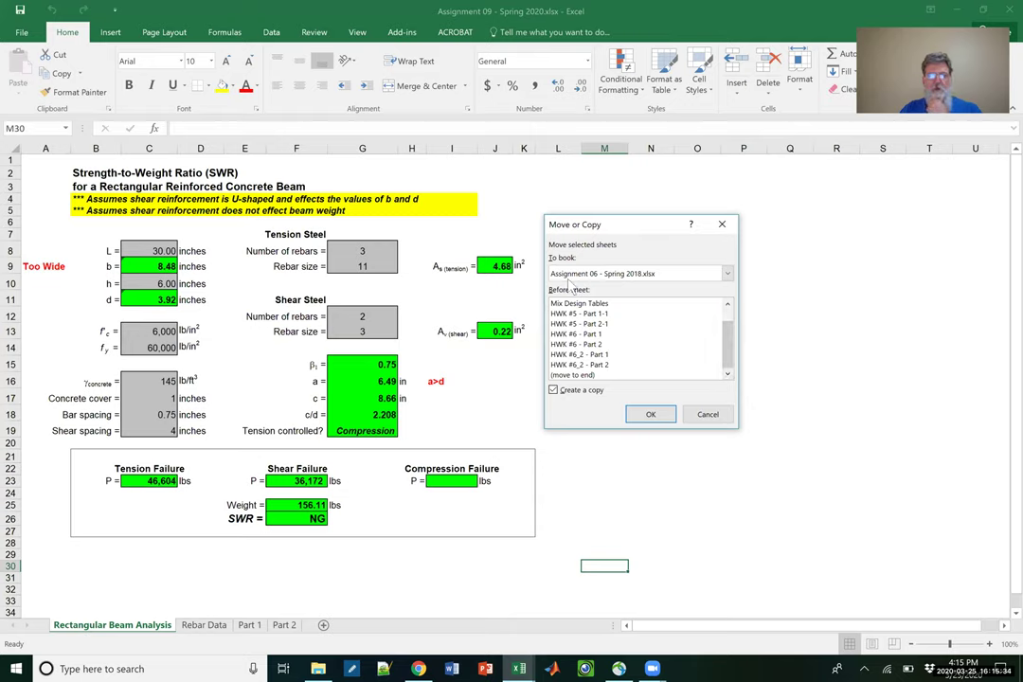
{"action": "left_click", "coordinate": [727, 274]}
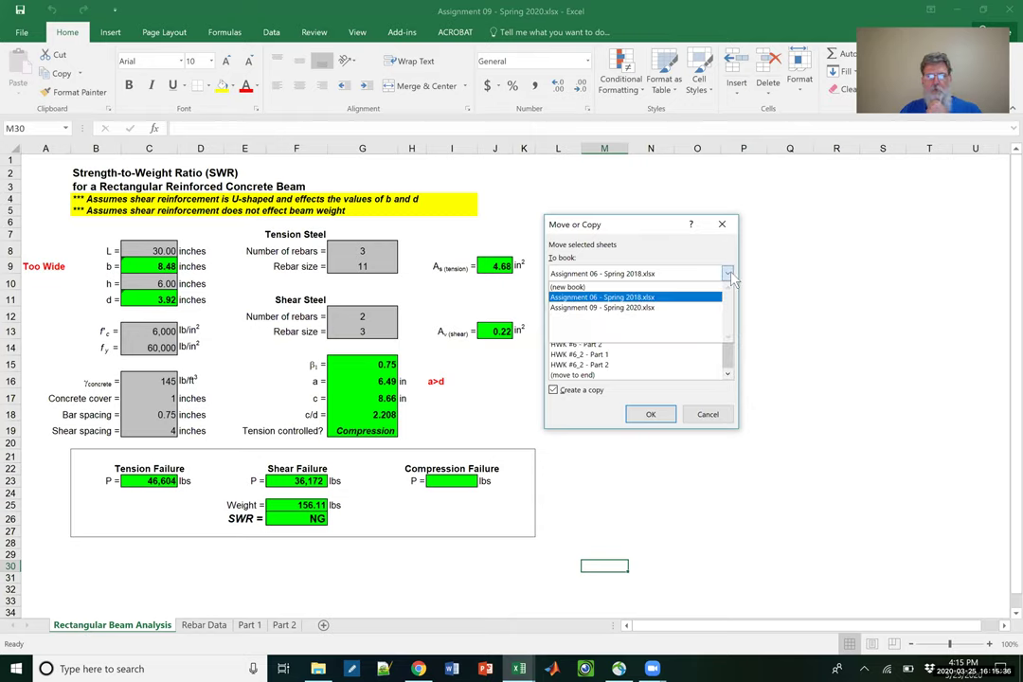
{"action": "left_click", "coordinate": [684, 308]}
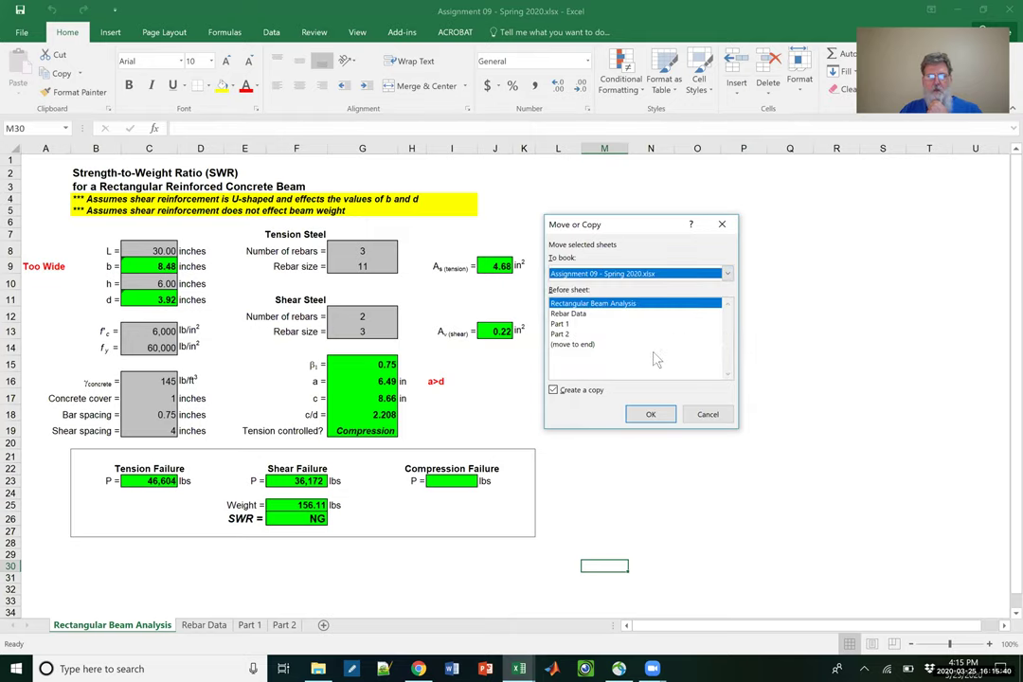
{"action": "left_click", "coordinate": [554, 391]}
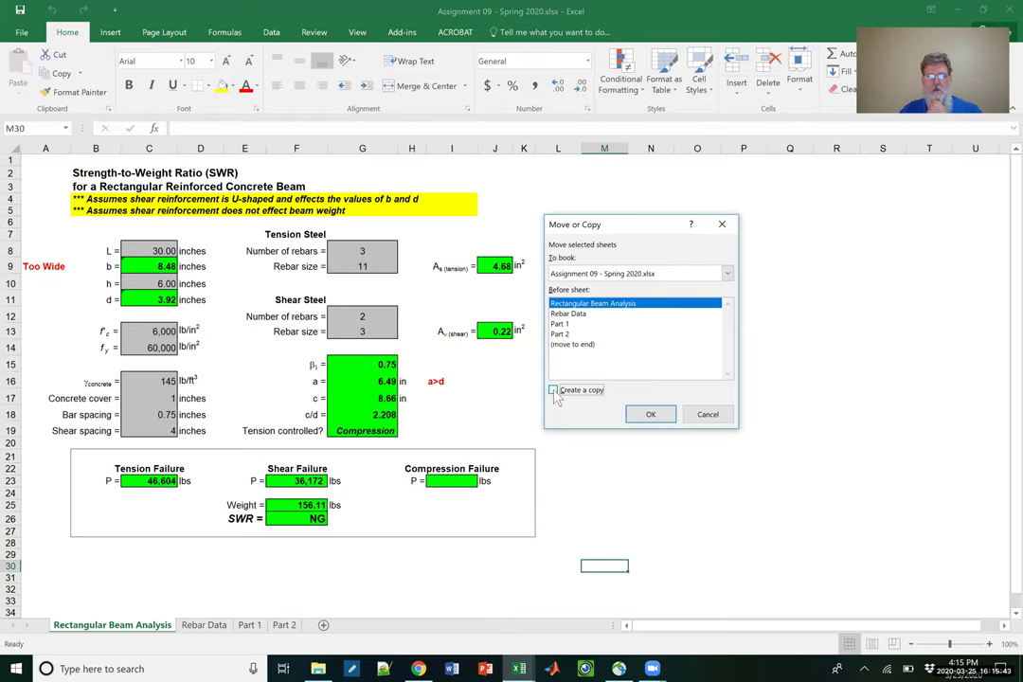
{"action": "left_click", "coordinate": [708, 416]}
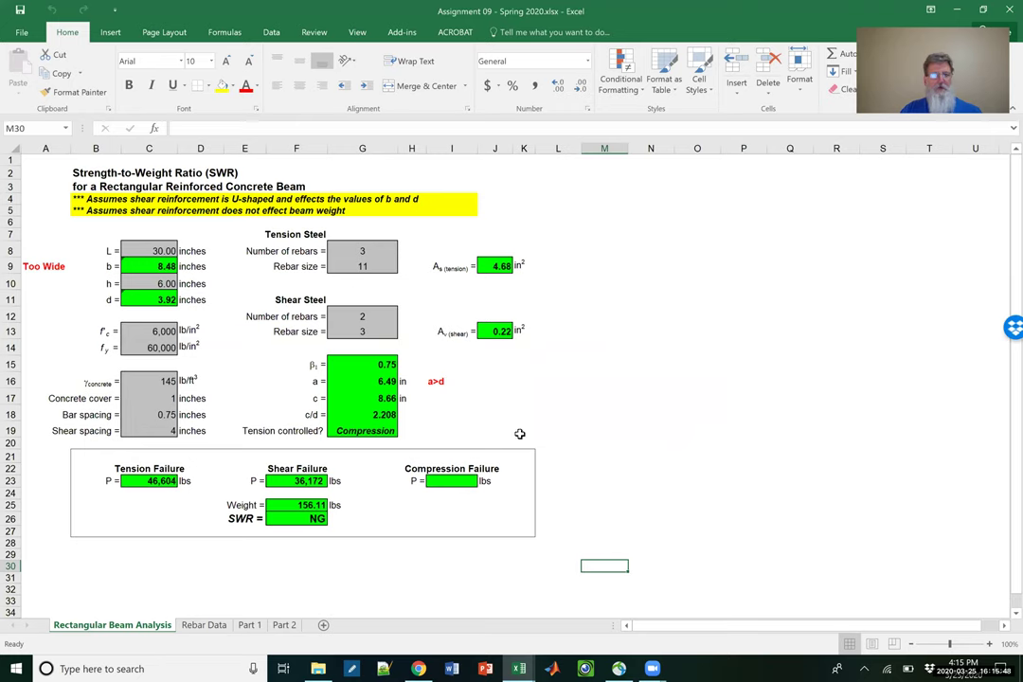
Restore the Assignment 09 workbook to a smaller window and maximize the Assignment 06 workbook.
{"action": "left_click", "coordinate": [982, 10]}
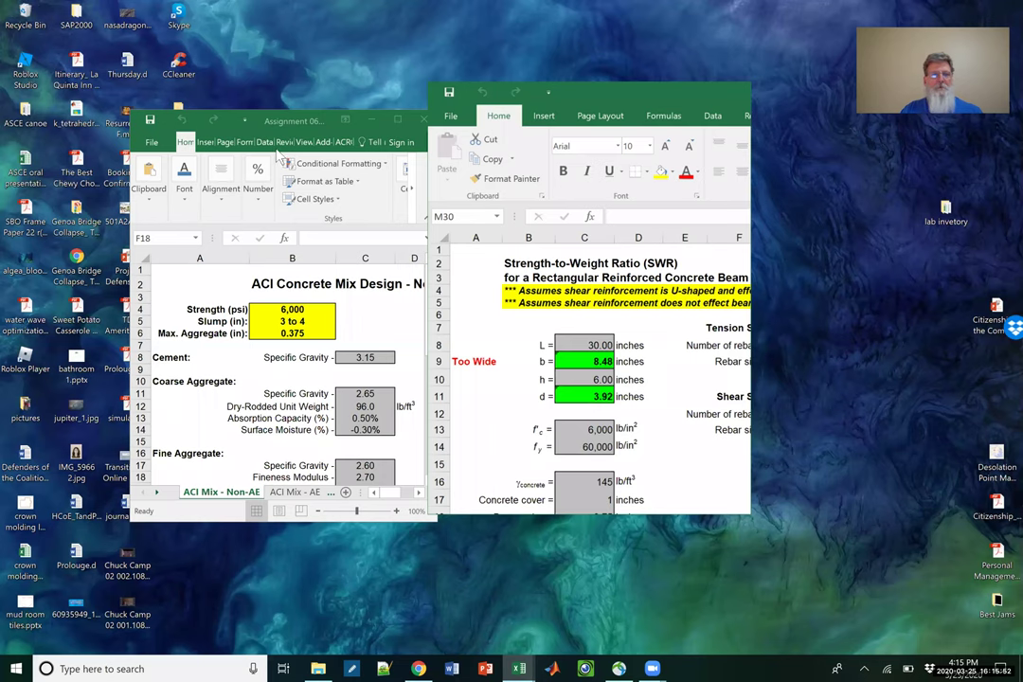
{"action": "left_click", "coordinate": [256, 124]}
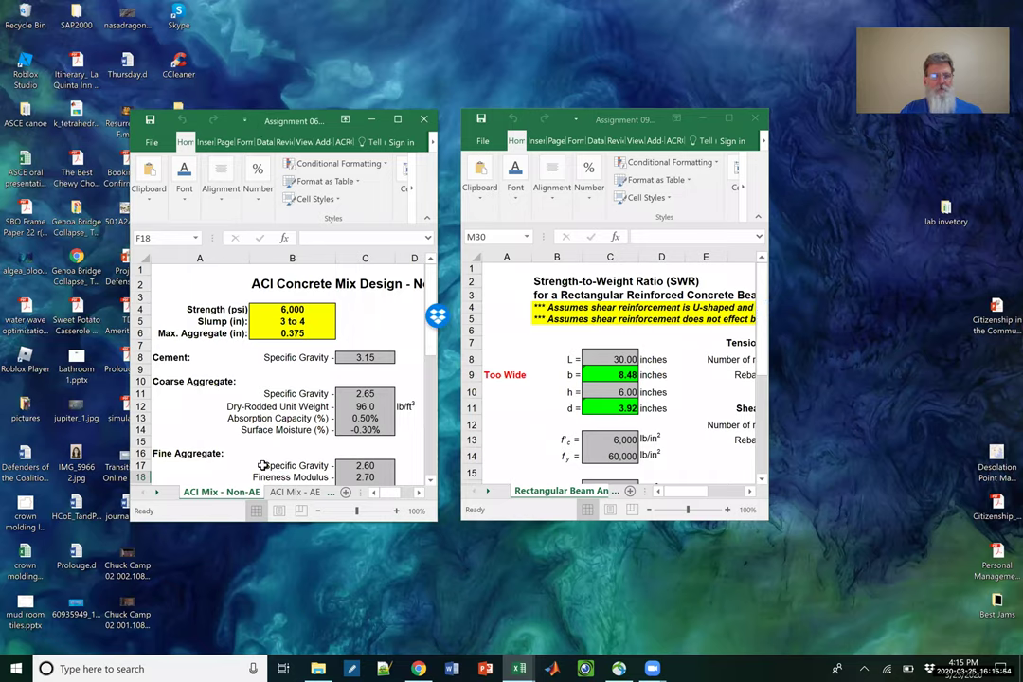
{"action": "double_click", "coordinate": [280, 120]}
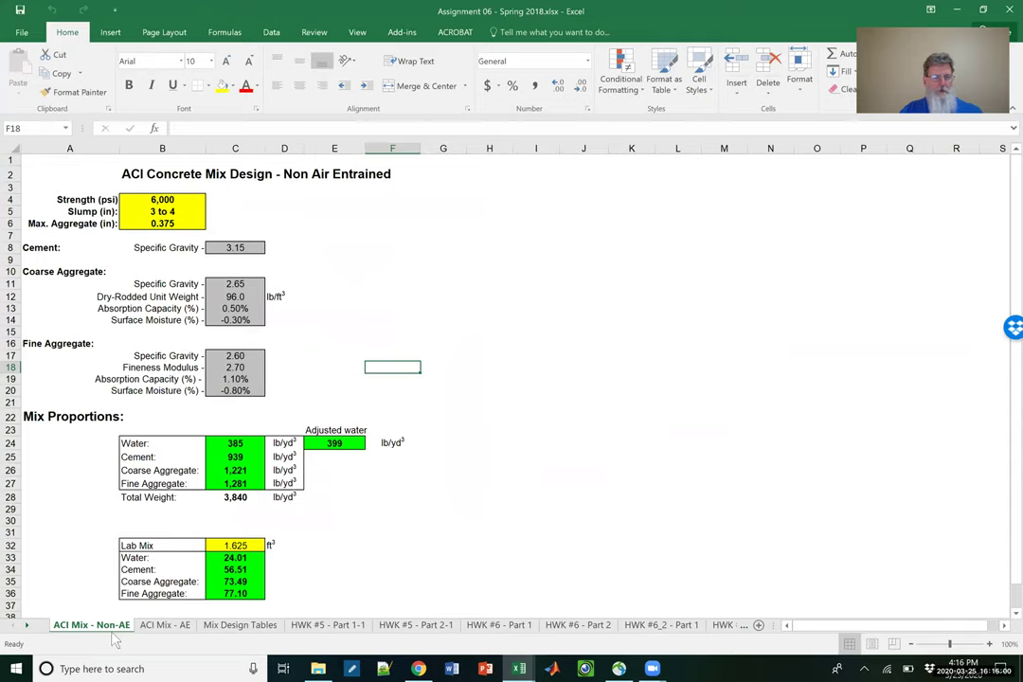
Copy the "ACI Mix - Non-AE" and "Mix Design Tables" sheets together to the end of "Assignment 09 - Spring 2020.xlsx".
{"action": "left_click", "coordinate": [236, 627], "text": "ctrl"}
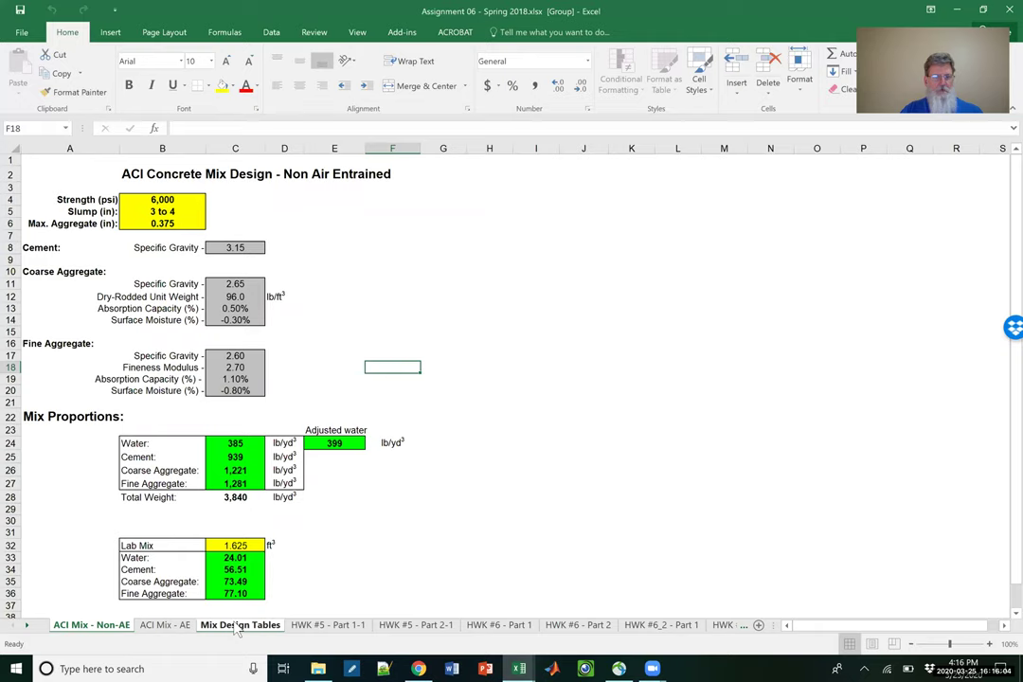
{"action": "right_click", "coordinate": [237, 629]}
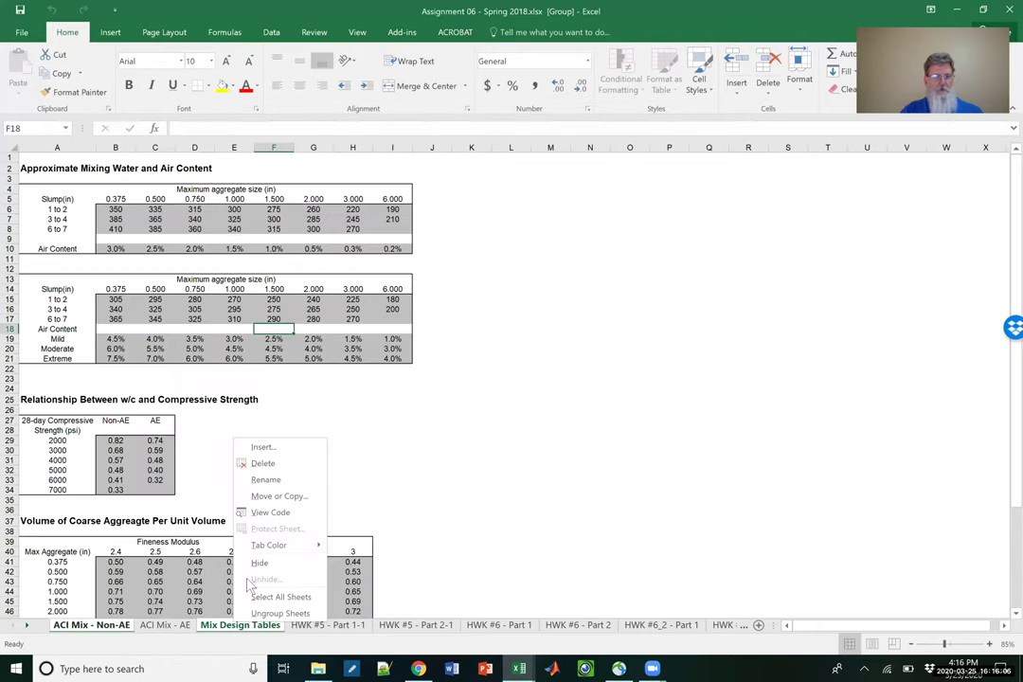
{"action": "left_click", "coordinate": [278, 495]}
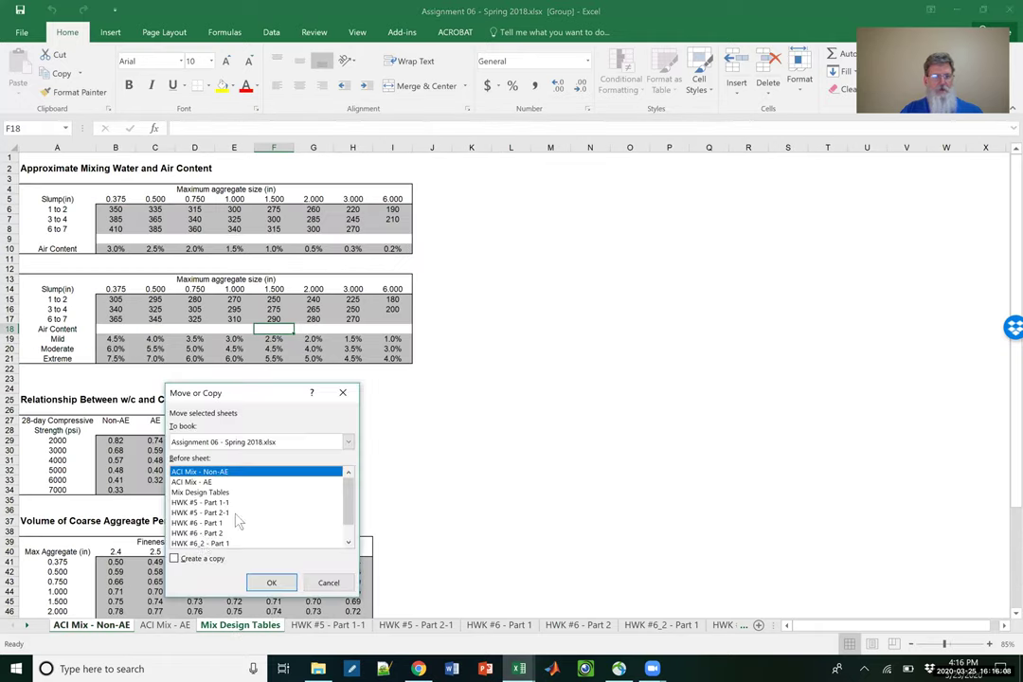
{"action": "left_click", "coordinate": [175, 560]}
{"action": "left_click", "coordinate": [348, 442]}
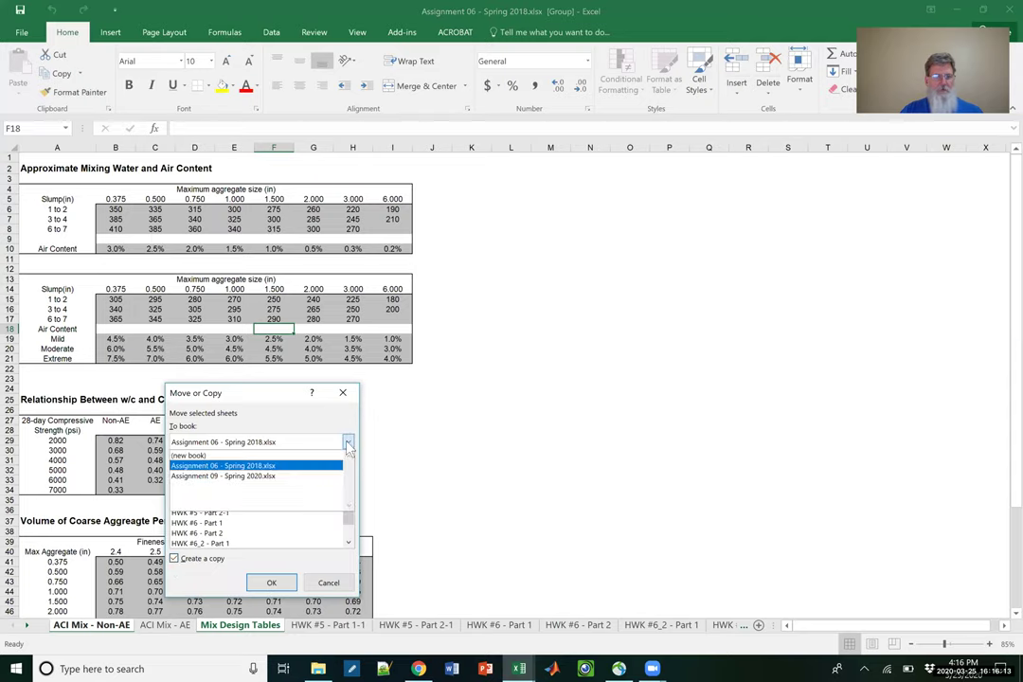
{"action": "left_click", "coordinate": [285, 476]}
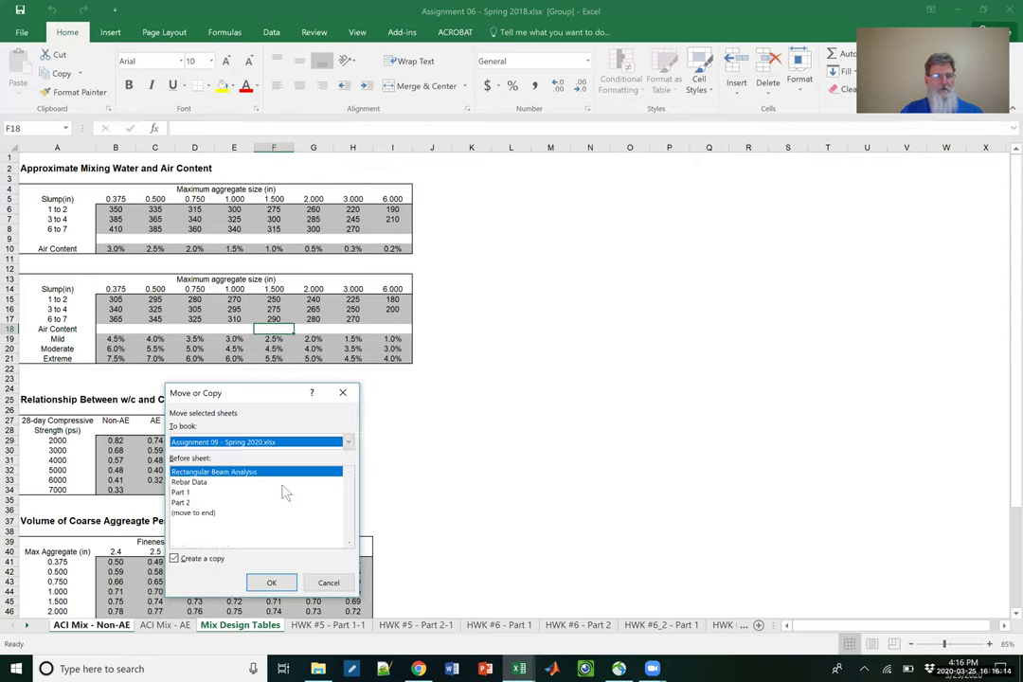
{"action": "left_click", "coordinate": [204, 513]}
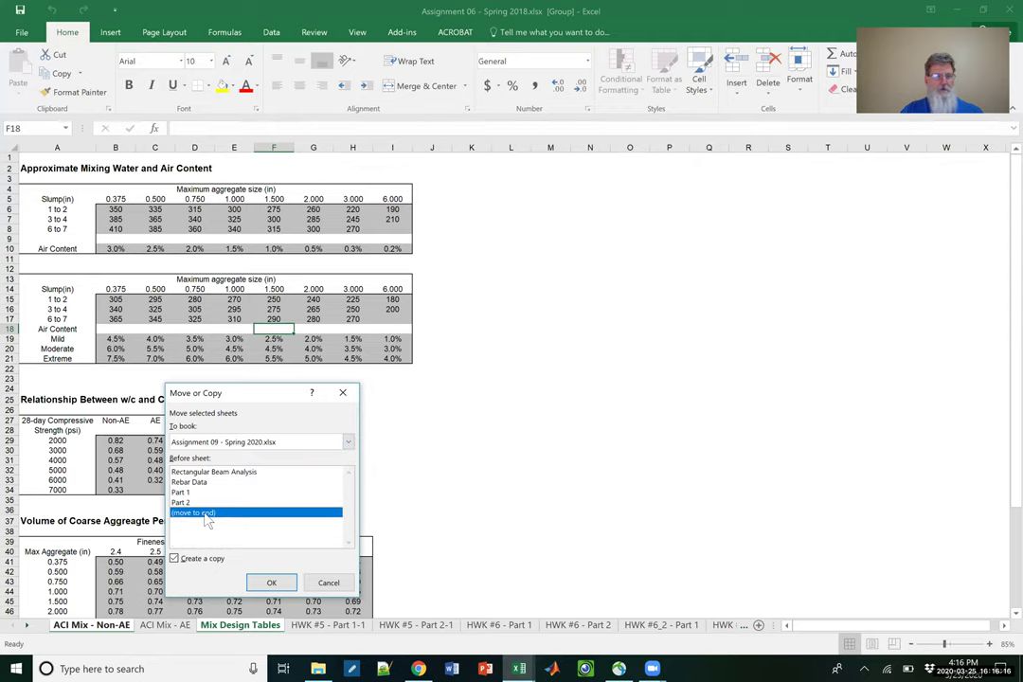
{"action": "left_click", "coordinate": [260, 582]}
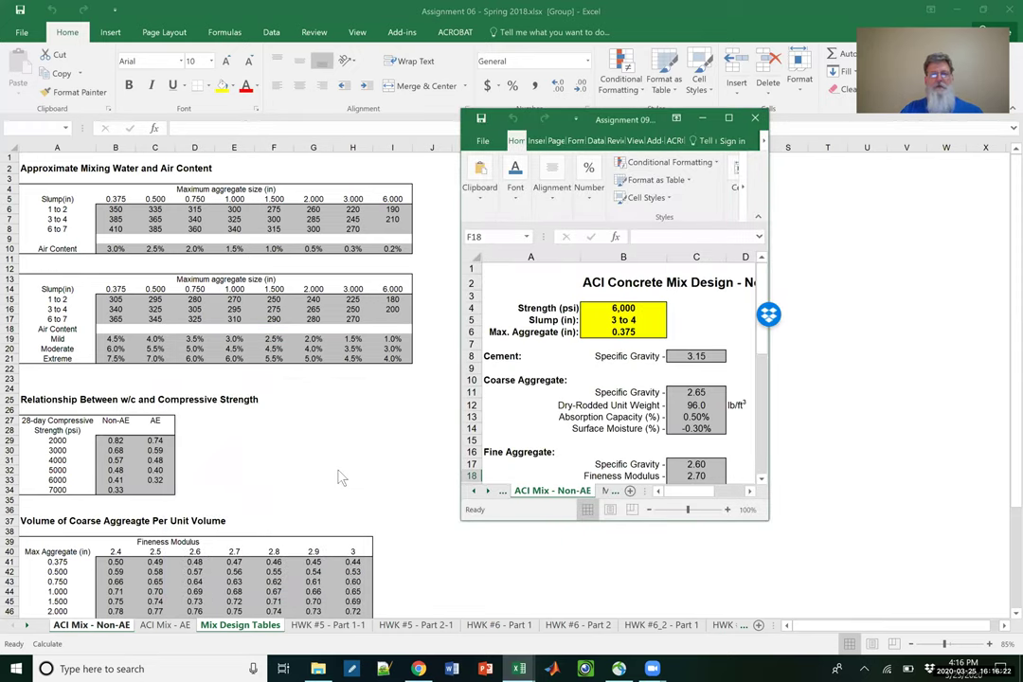
Maximize the Assignment 09 workbook and look through its beam analysis, rebar data, ACI mix and mix design table sheets.
{"action": "double_click", "coordinate": [594, 120]}
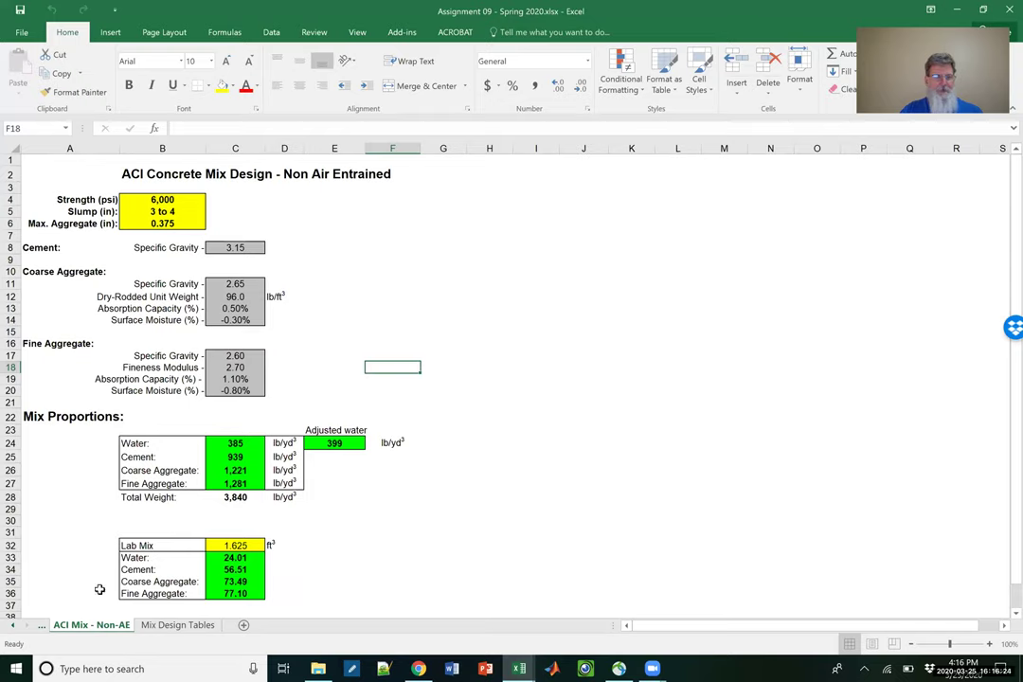
{"action": "left_click", "coordinate": [12, 626]}
{"action": "left_click", "coordinate": [13, 625]}
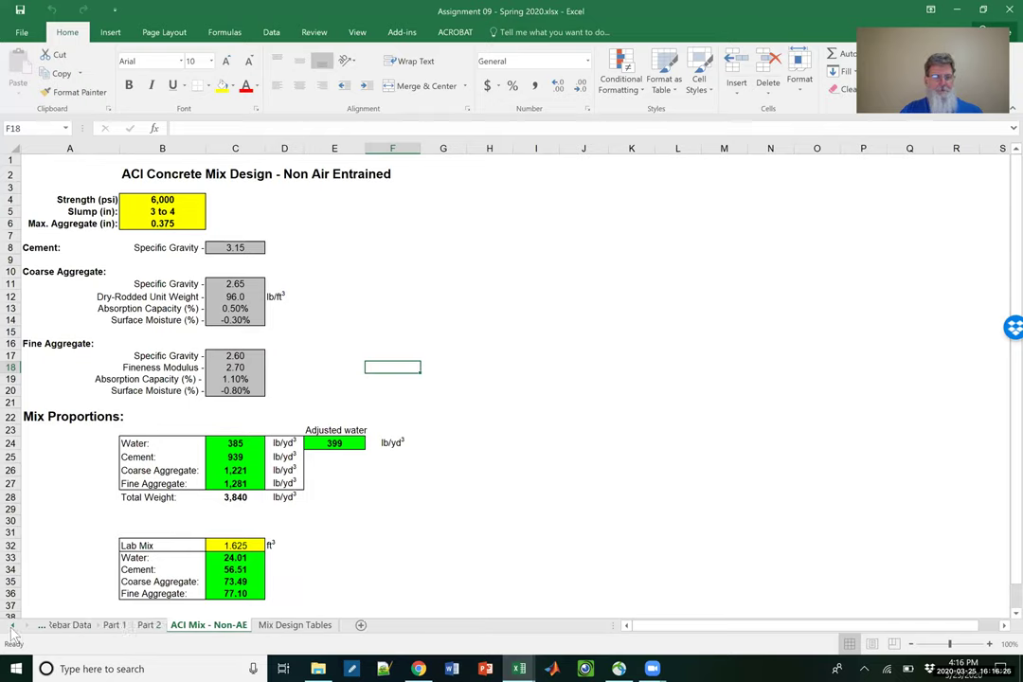
{"action": "left_click", "coordinate": [13, 625]}
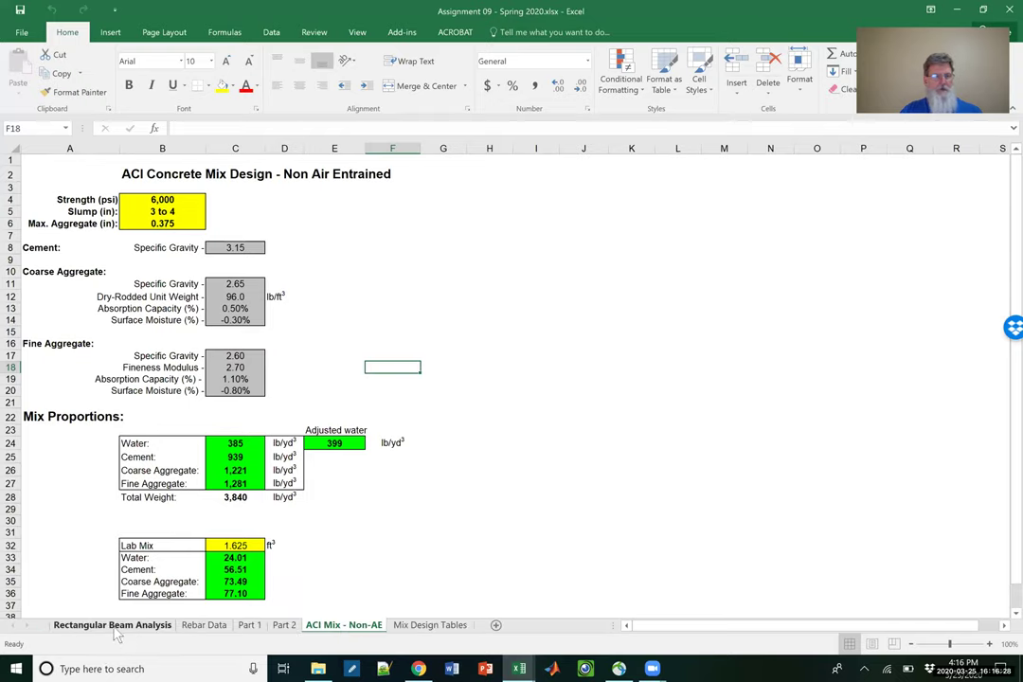
{"action": "left_click", "coordinate": [115, 627]}
{"action": "left_click", "coordinate": [196, 628]}
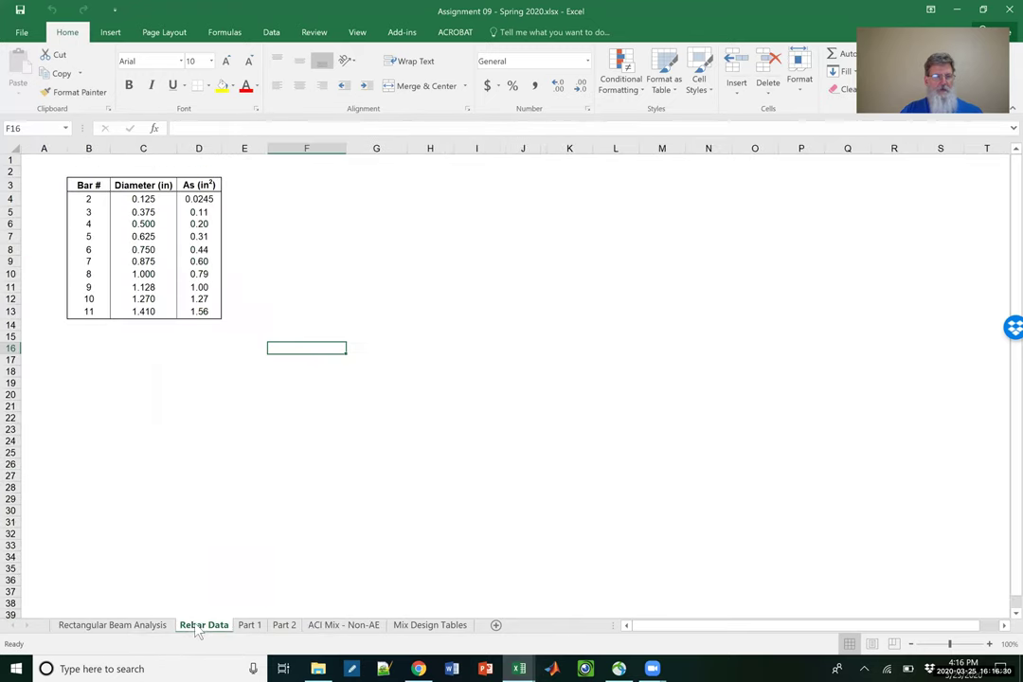
{"action": "left_click", "coordinate": [336, 627]}
{"action": "left_click", "coordinate": [452, 627]}
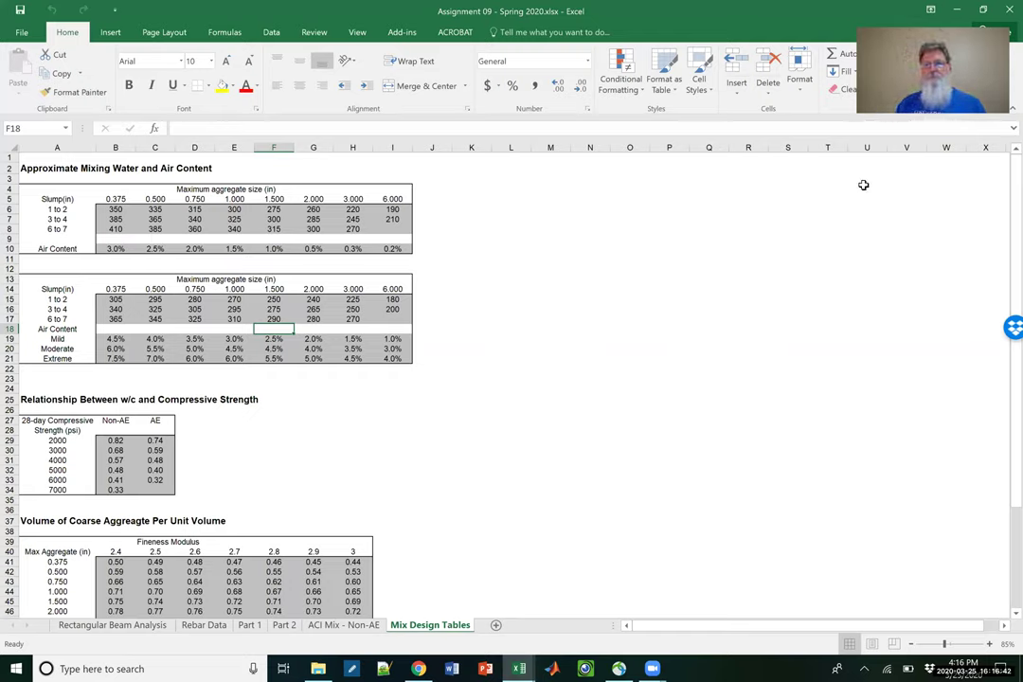
{"action": "left_click", "coordinate": [517, 668]}
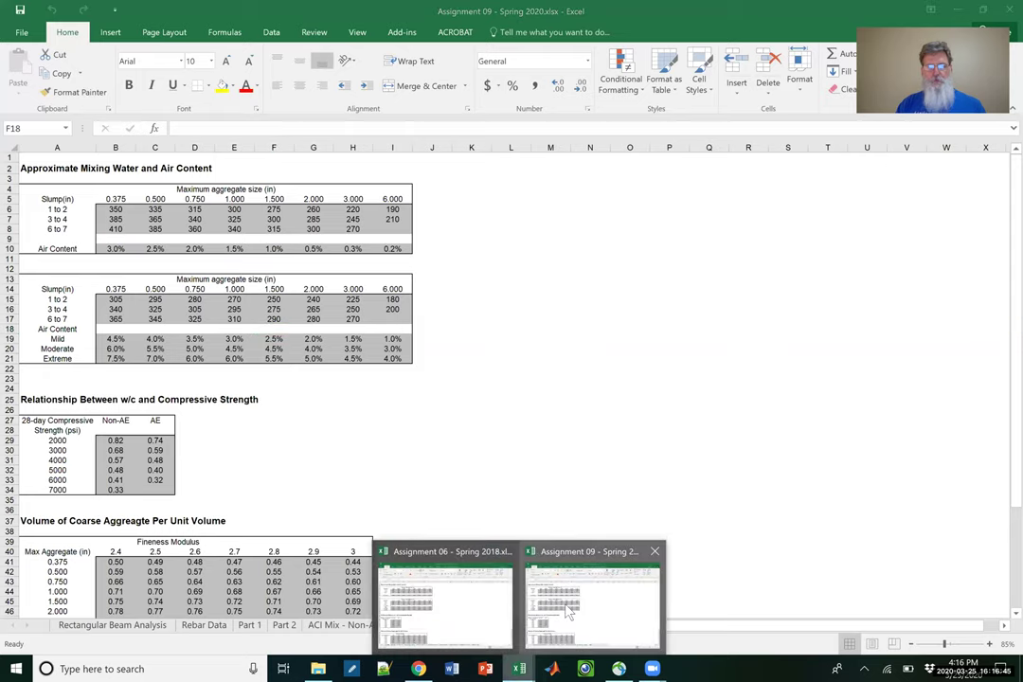
{"action": "left_click", "coordinate": [486, 589]}
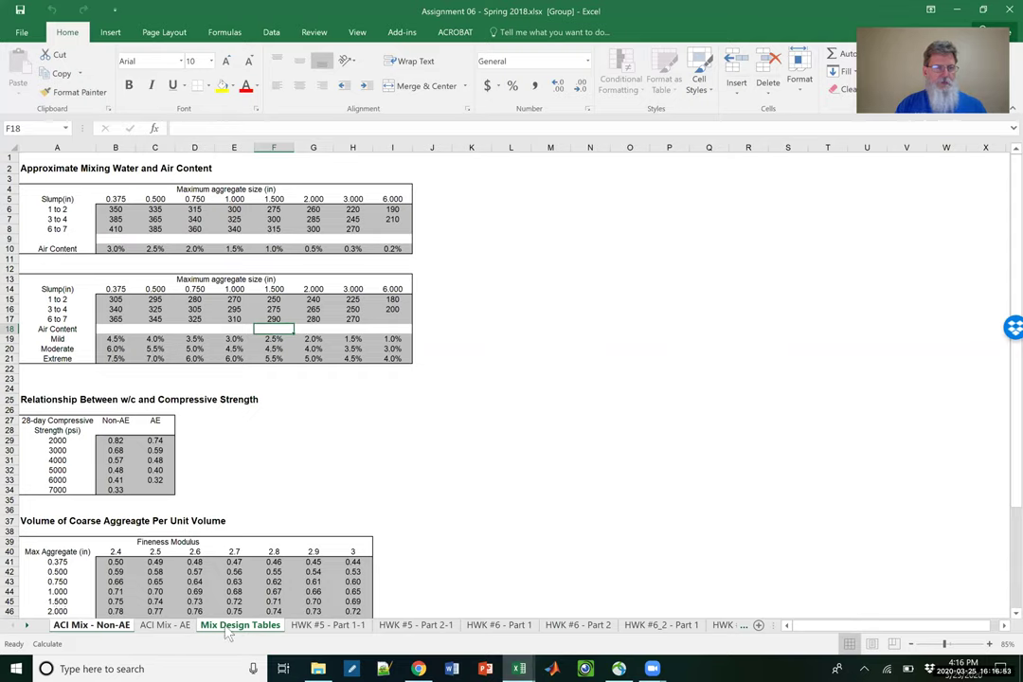
{"action": "right_click", "coordinate": [228, 632]}
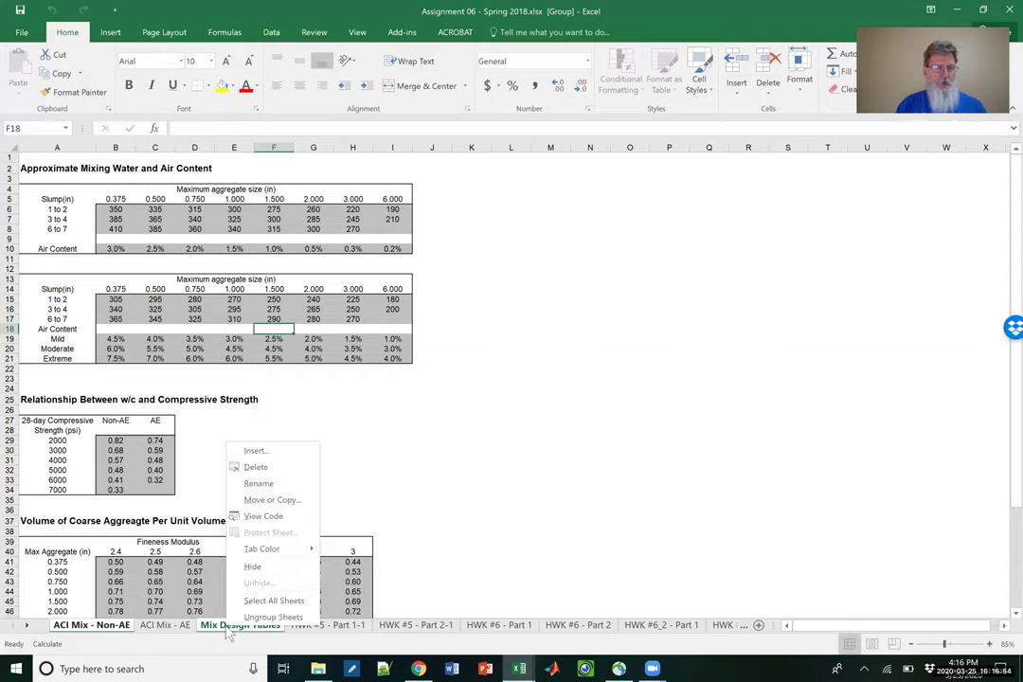
{"action": "left_click", "coordinate": [272, 501]}
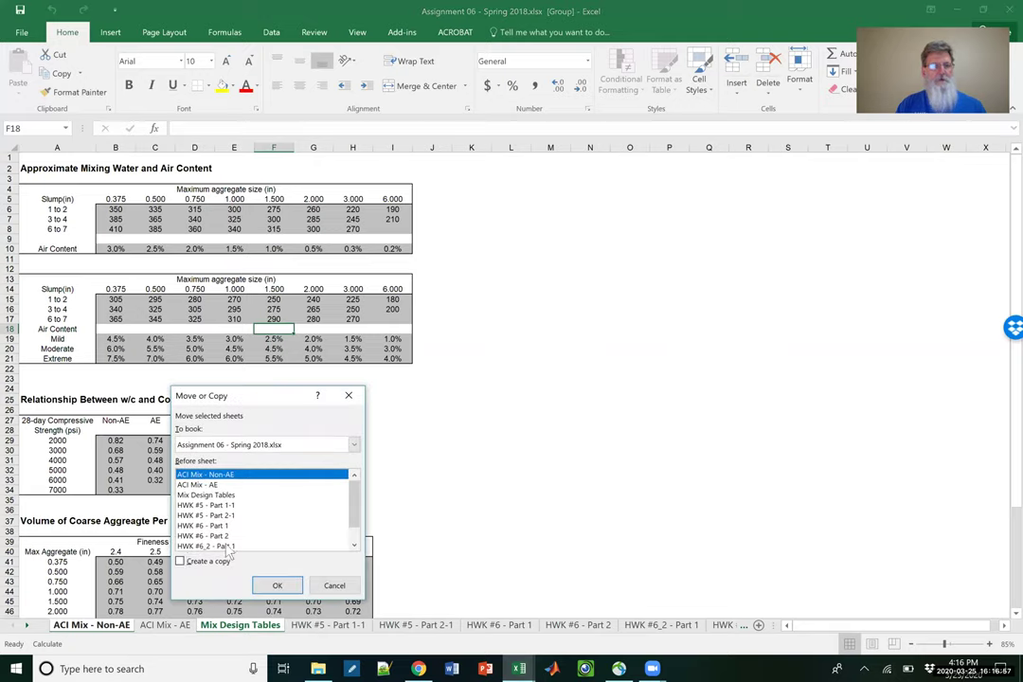
{"action": "left_click", "coordinate": [180, 562]}
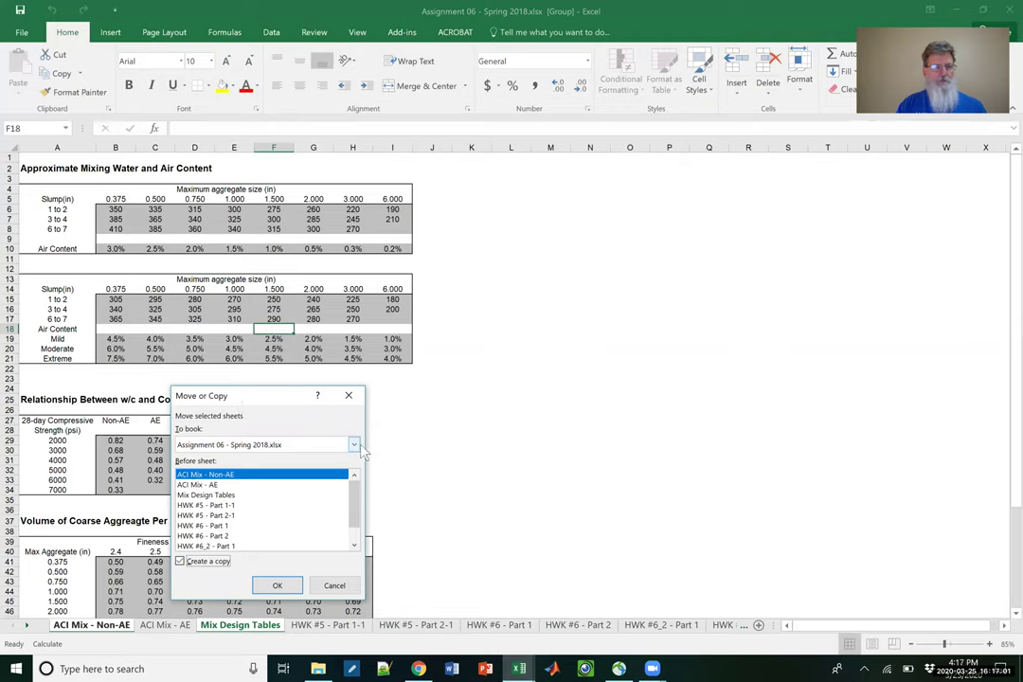
{"action": "left_click", "coordinate": [337, 444]}
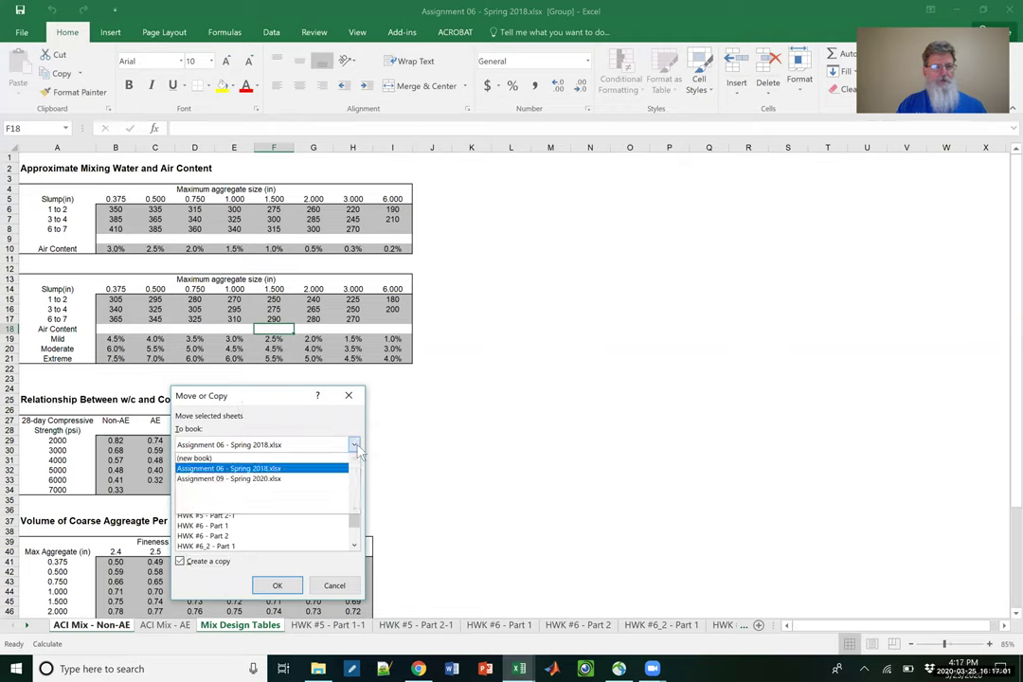
{"action": "left_click", "coordinate": [301, 481]}
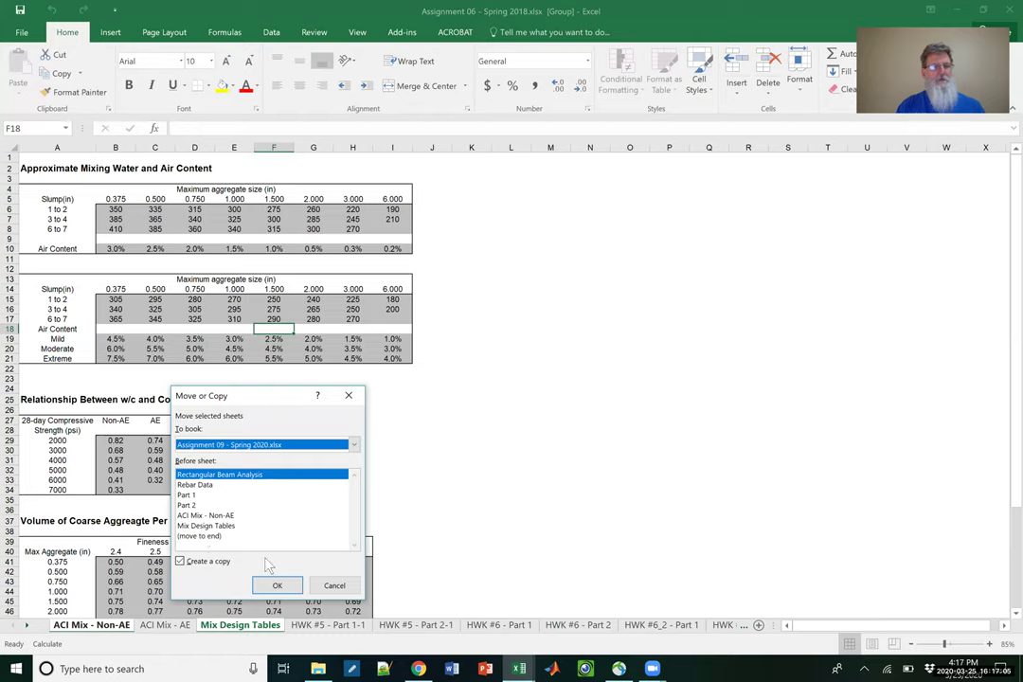
{"action": "left_click", "coordinate": [334, 585]}
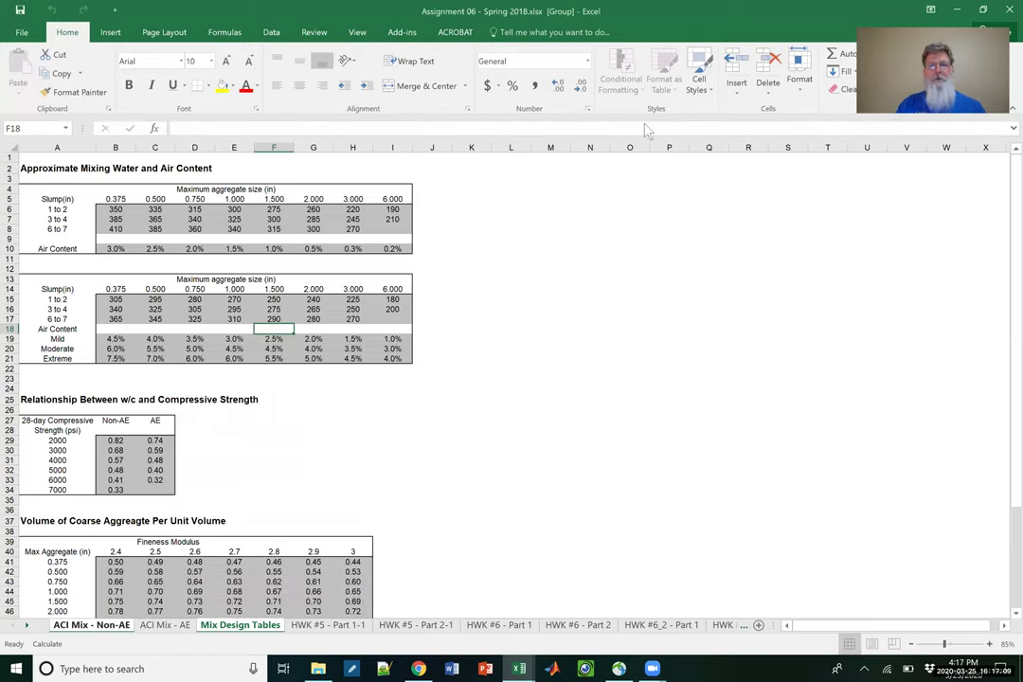
Close the Assignment 06 workbook and bring up the "Rectangular Beam Analysis" sheet in the Assignment 09 workbook.
{"action": "key", "text": "super+Down"}
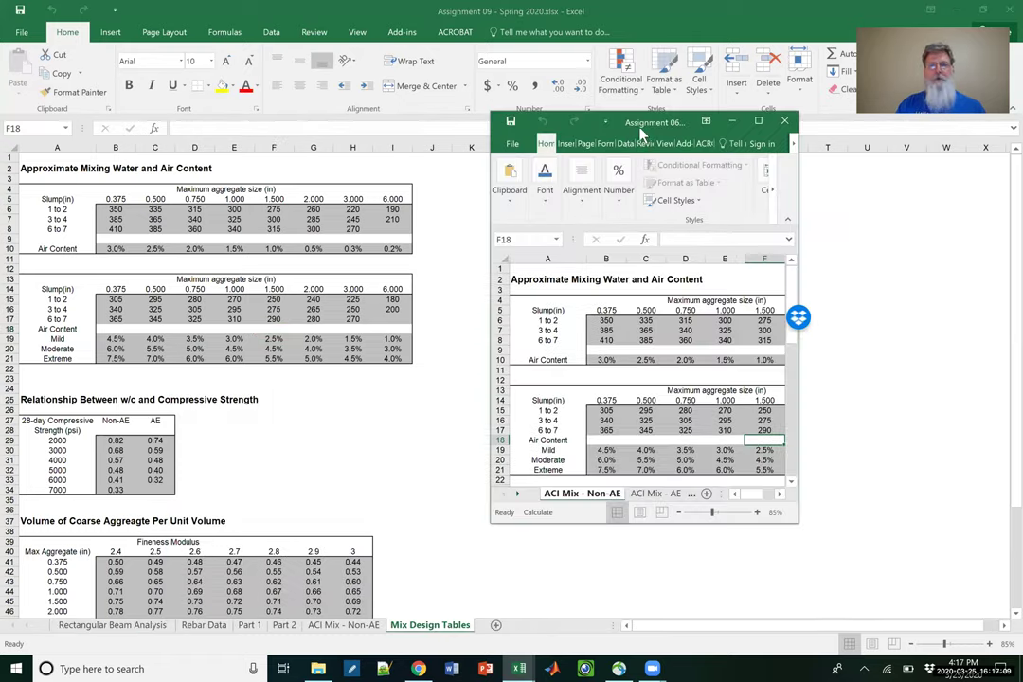
{"action": "left_click", "coordinate": [785, 122]}
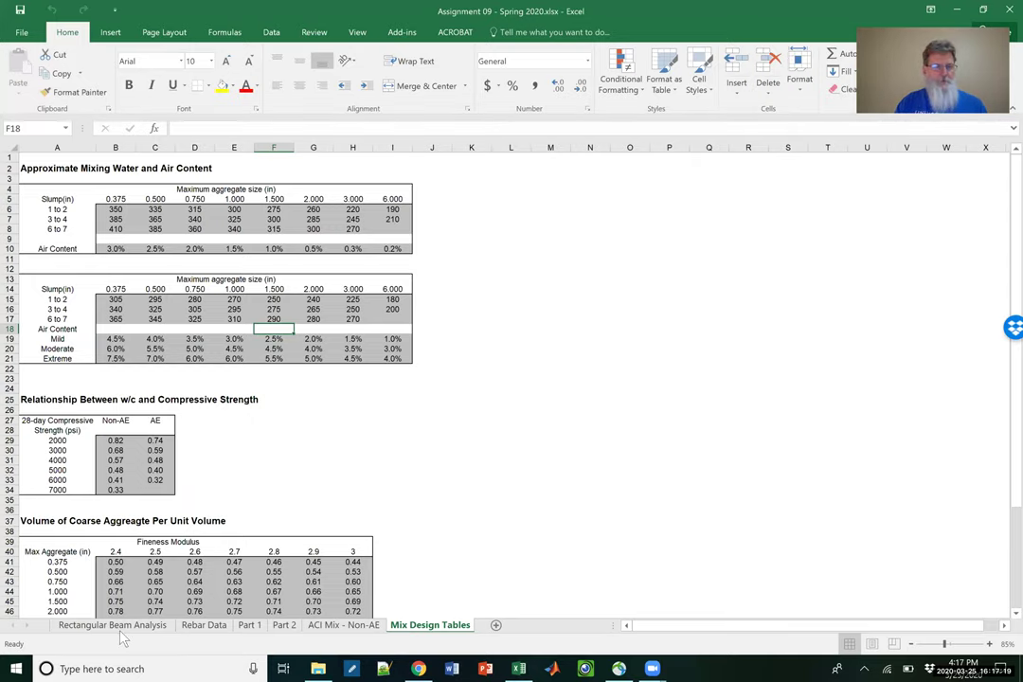
{"action": "left_click", "coordinate": [249, 625]}
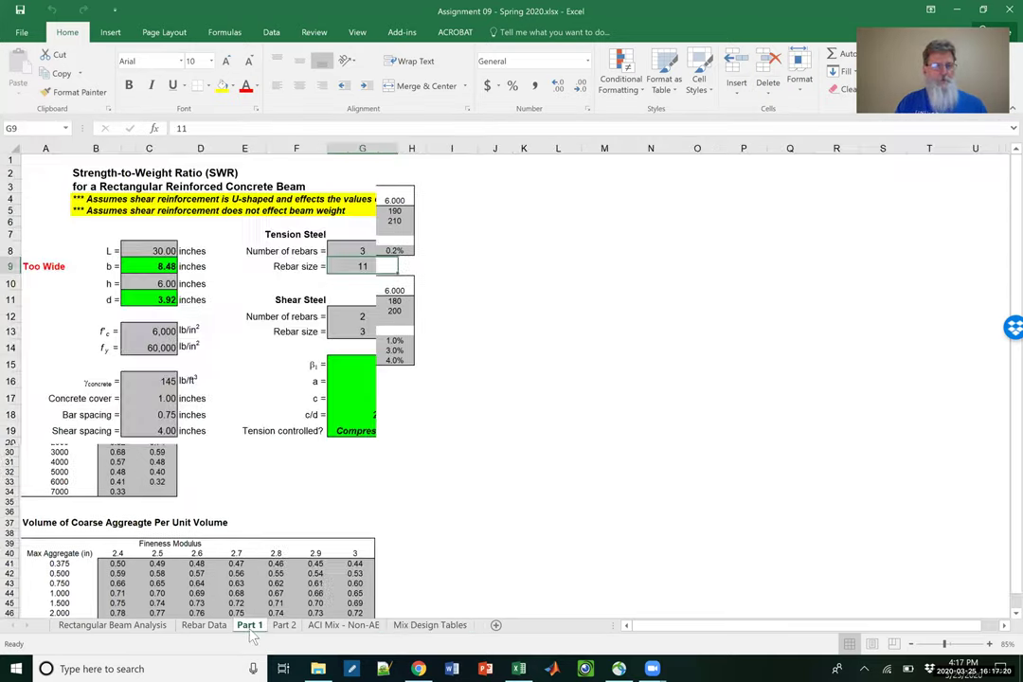
{"action": "left_click", "coordinate": [142, 629]}
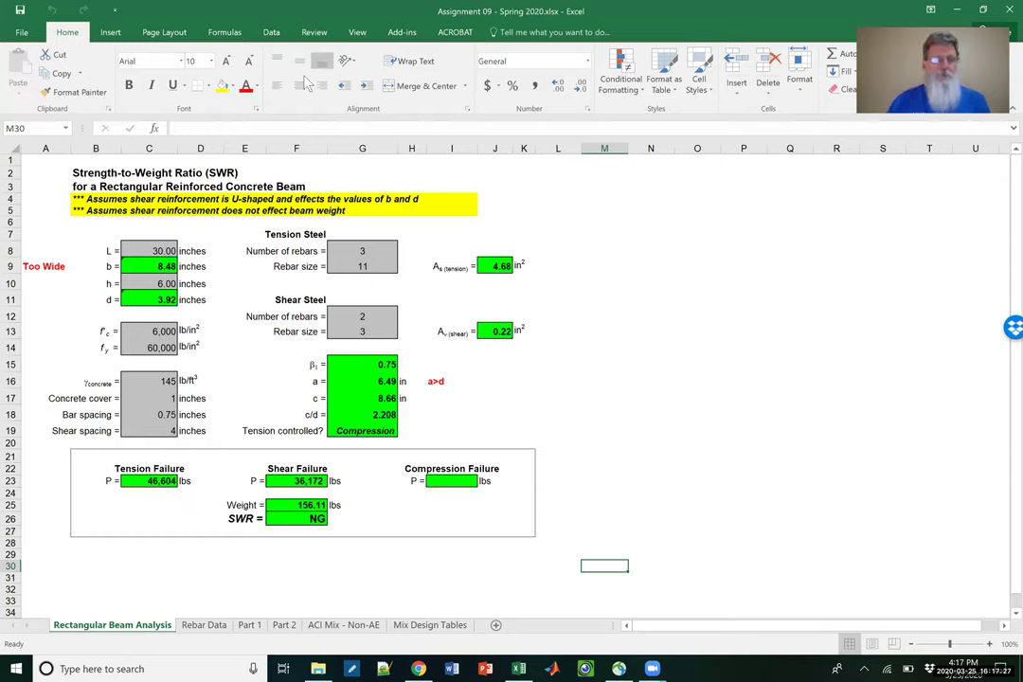
Examine the concrete strength input f'c in C13 alongside the "ACI Mix - Non-AE" sheet, and display the available data tools.
{"action": "left_click", "coordinate": [154, 333]}
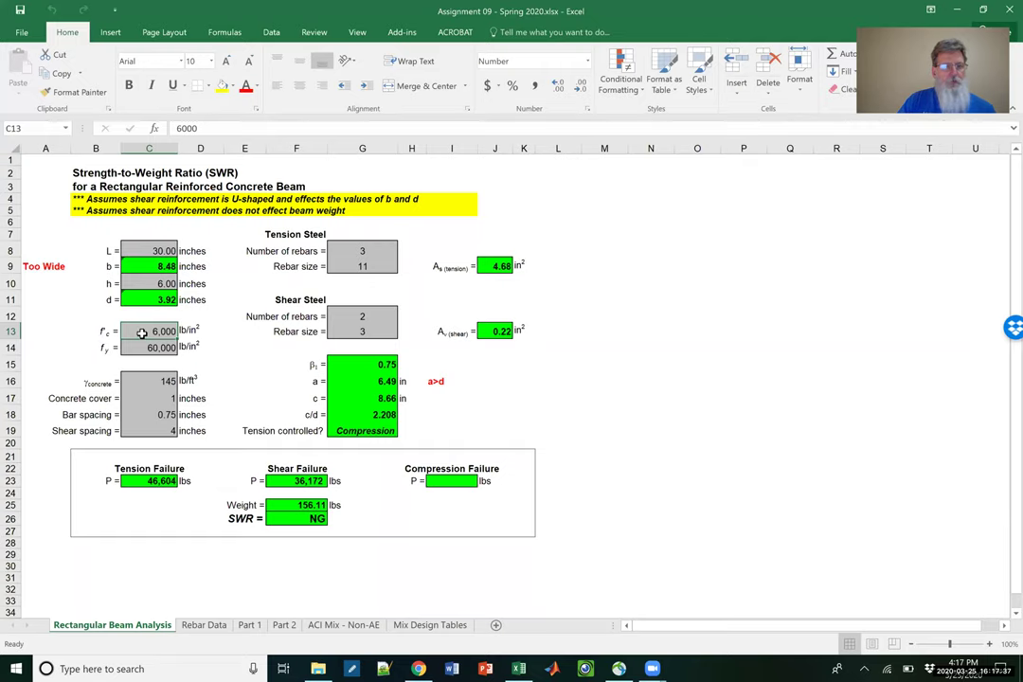
{"action": "left_click", "coordinate": [330, 631]}
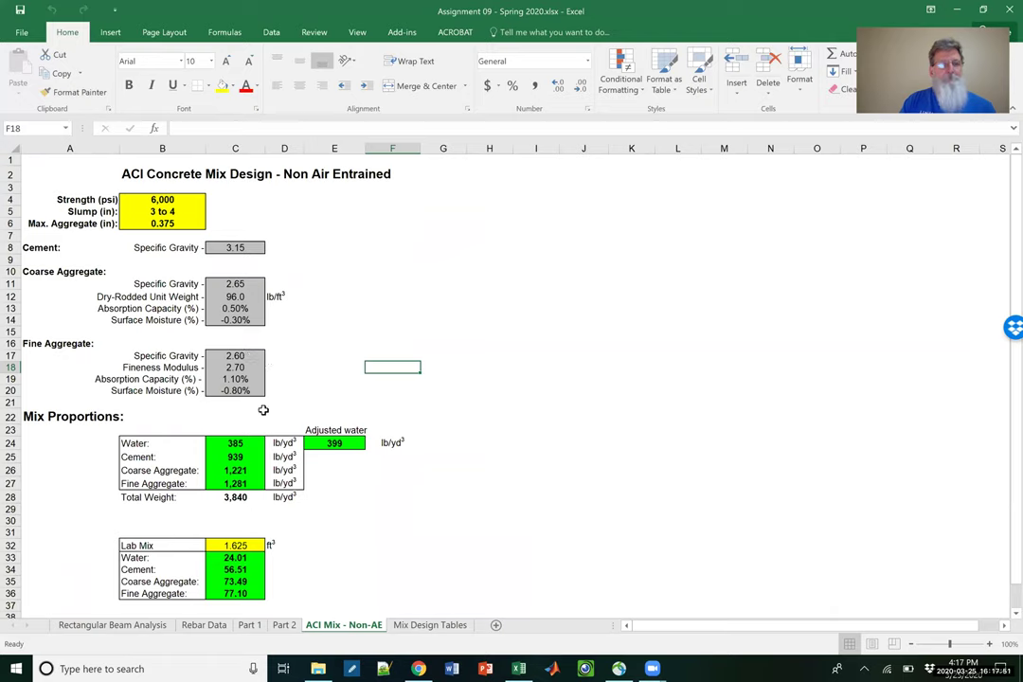
{"action": "left_click", "coordinate": [152, 630]}
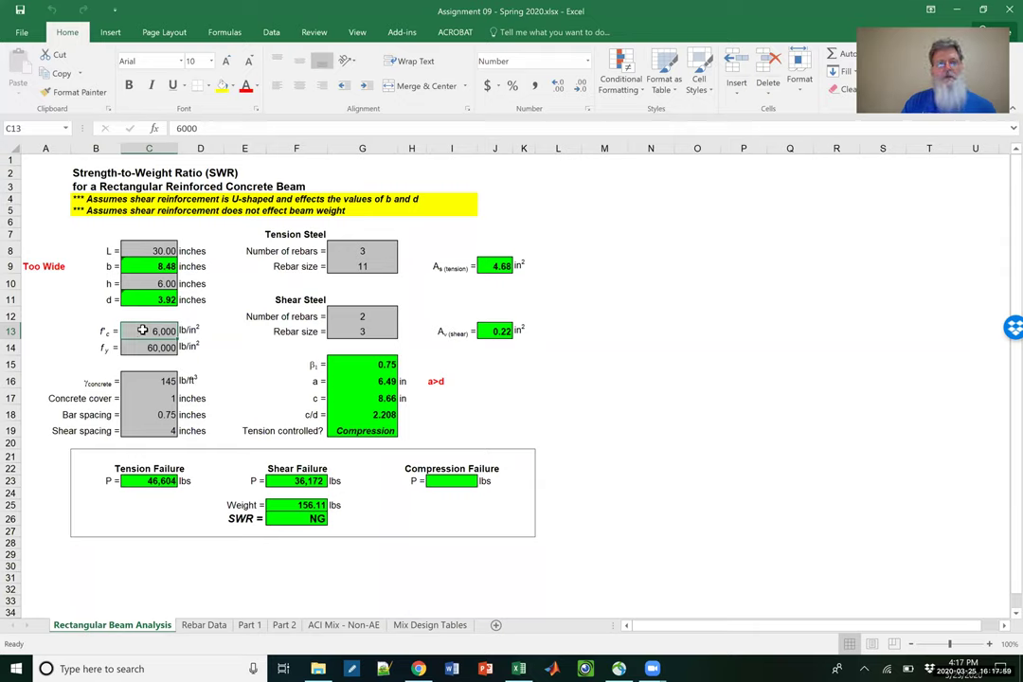
{"action": "left_click", "coordinate": [269, 33]}
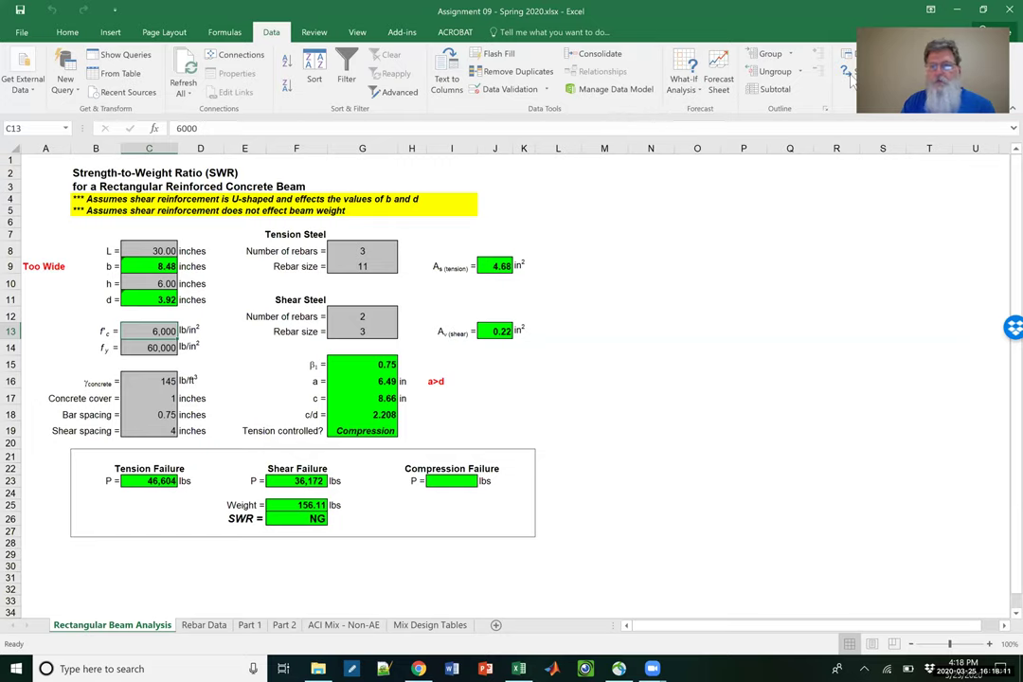
Restrict the concrete strength input f'c in C13 to a data validation list with the source =strength.
{"action": "left_click", "coordinate": [220, 35]}
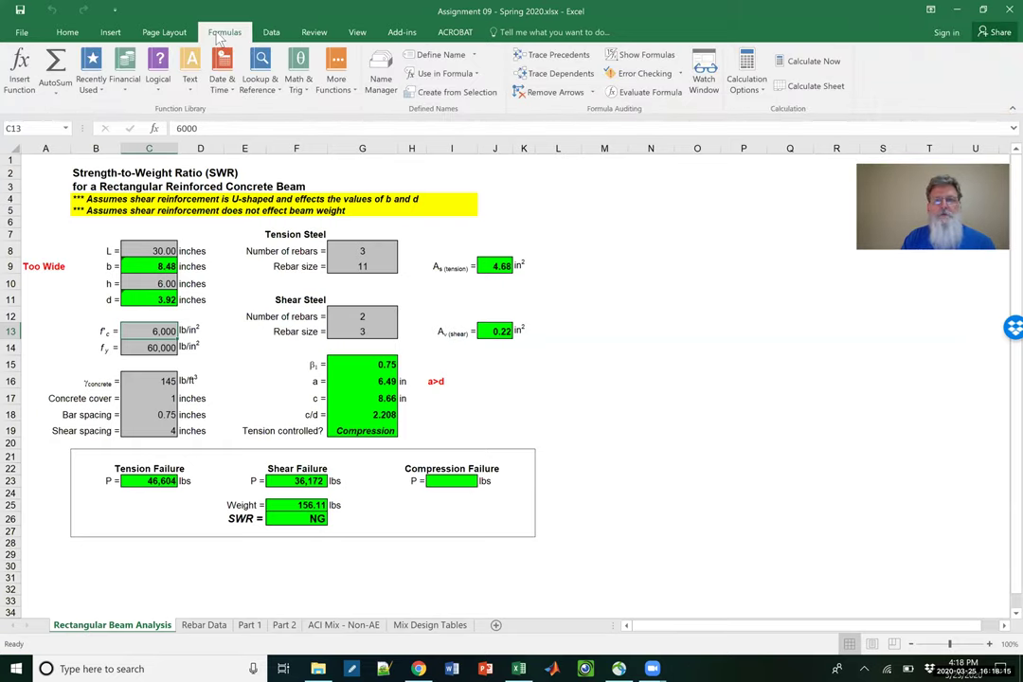
{"action": "left_click", "coordinate": [270, 34]}
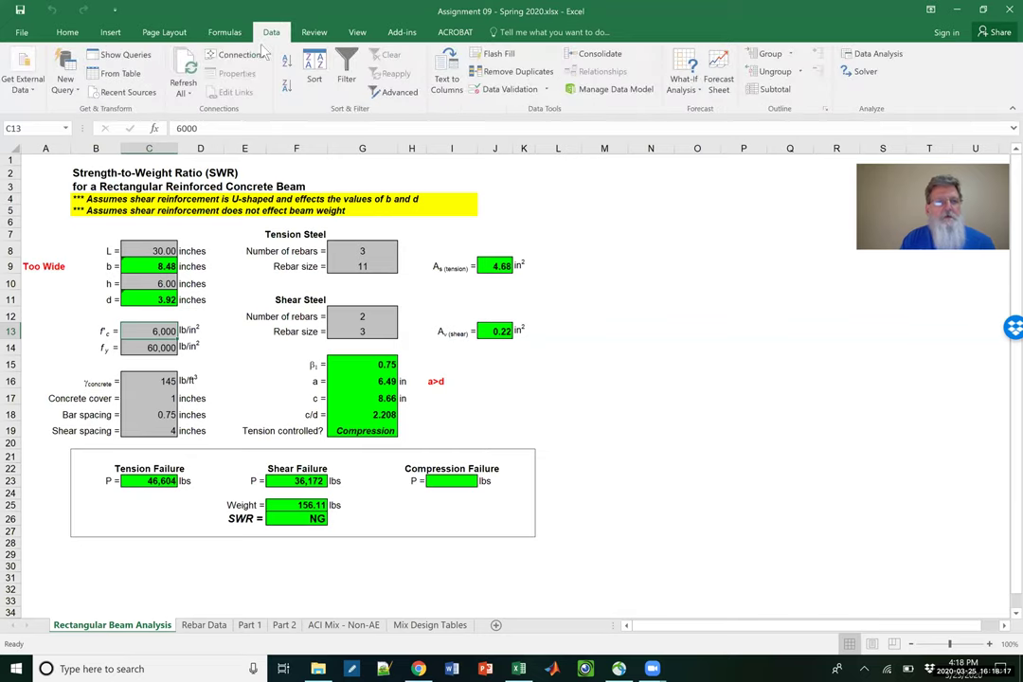
{"action": "left_click", "coordinate": [494, 90]}
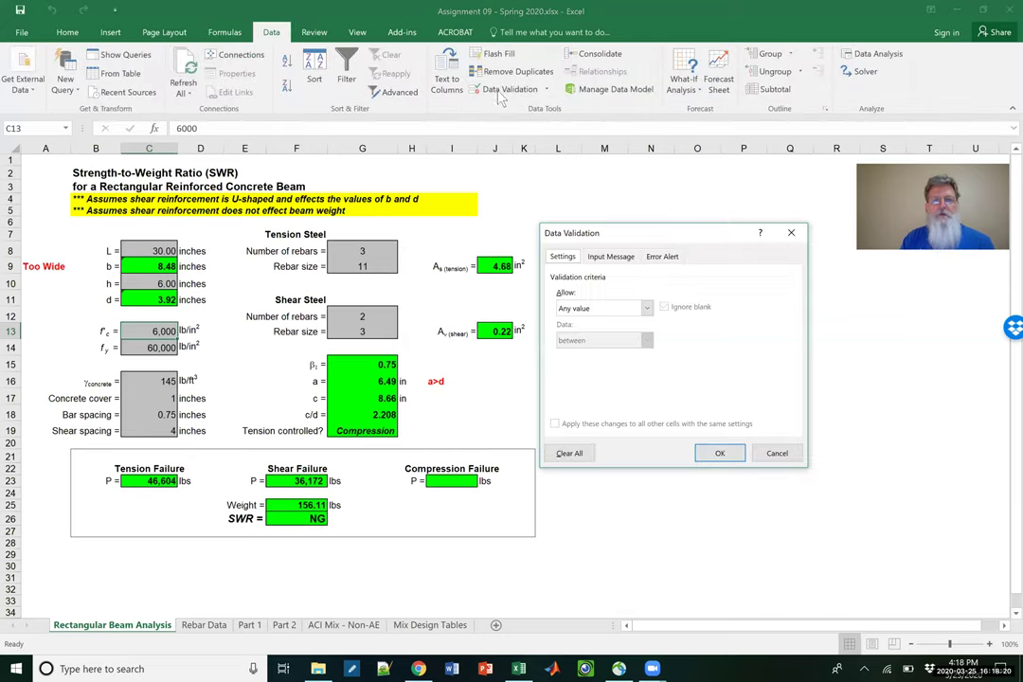
{"action": "left_click", "coordinate": [642, 311]}
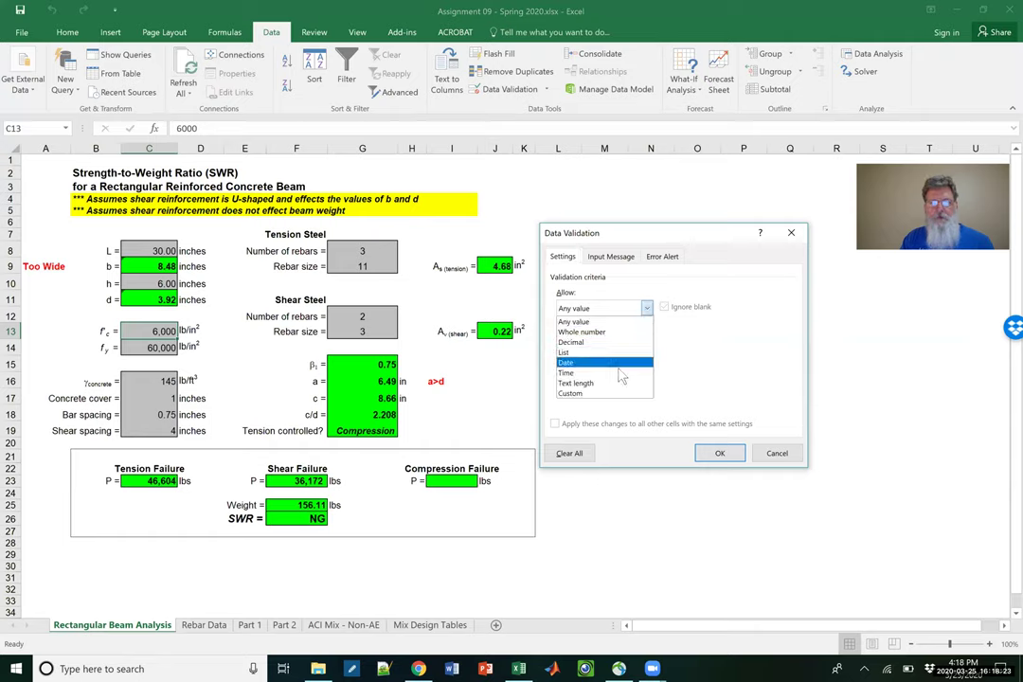
{"action": "left_click", "coordinate": [592, 352]}
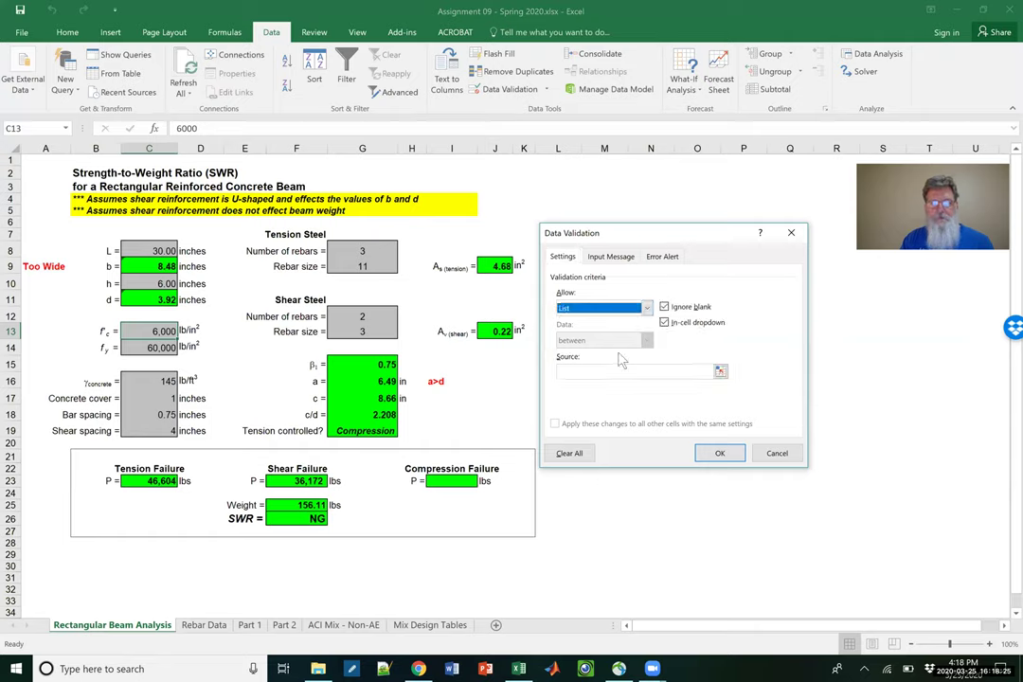
{"action": "left_click", "coordinate": [595, 370]}
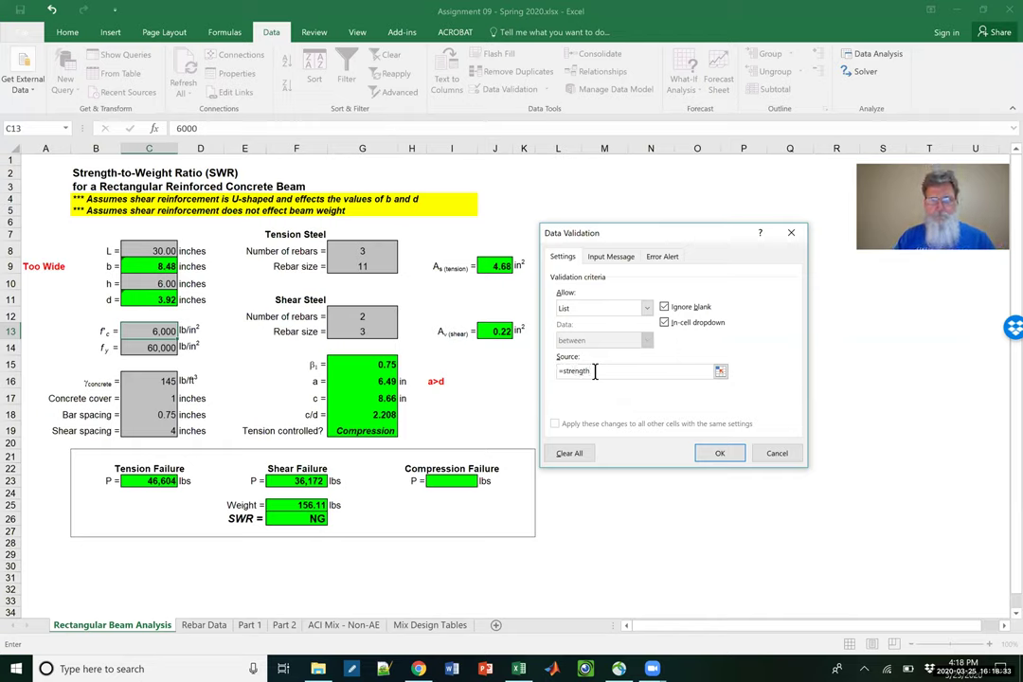
{"action": "left_click", "coordinate": [720, 453]}
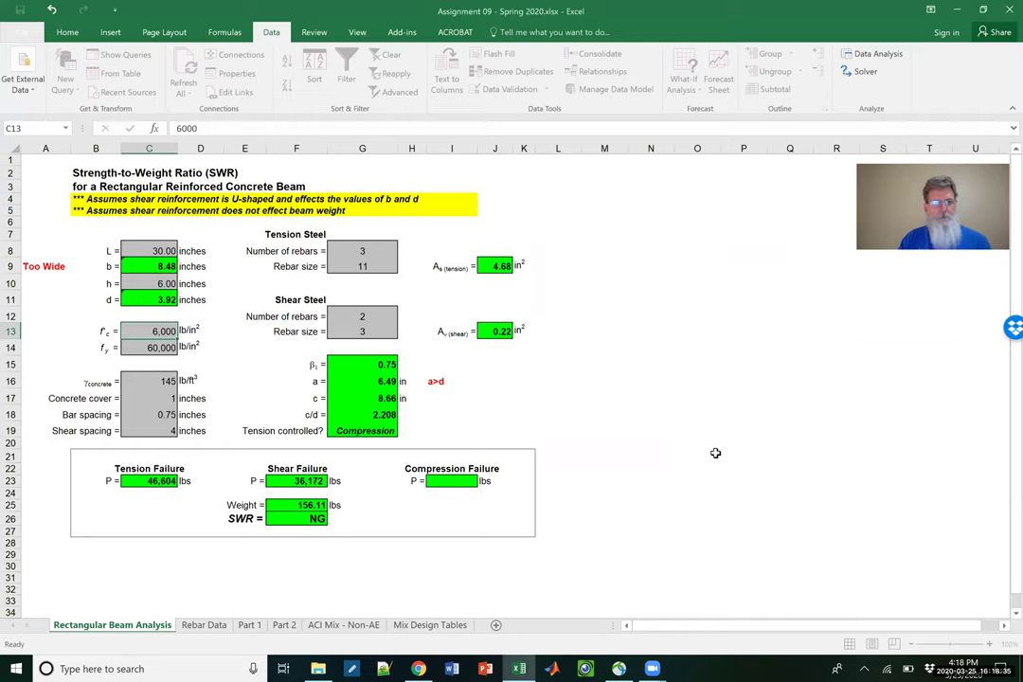
Compare the strength choices offered for f'c in C13 with those for B4 on the "ACI Mix - Non-AE" sheet.
{"action": "left_click", "coordinate": [182, 333]}
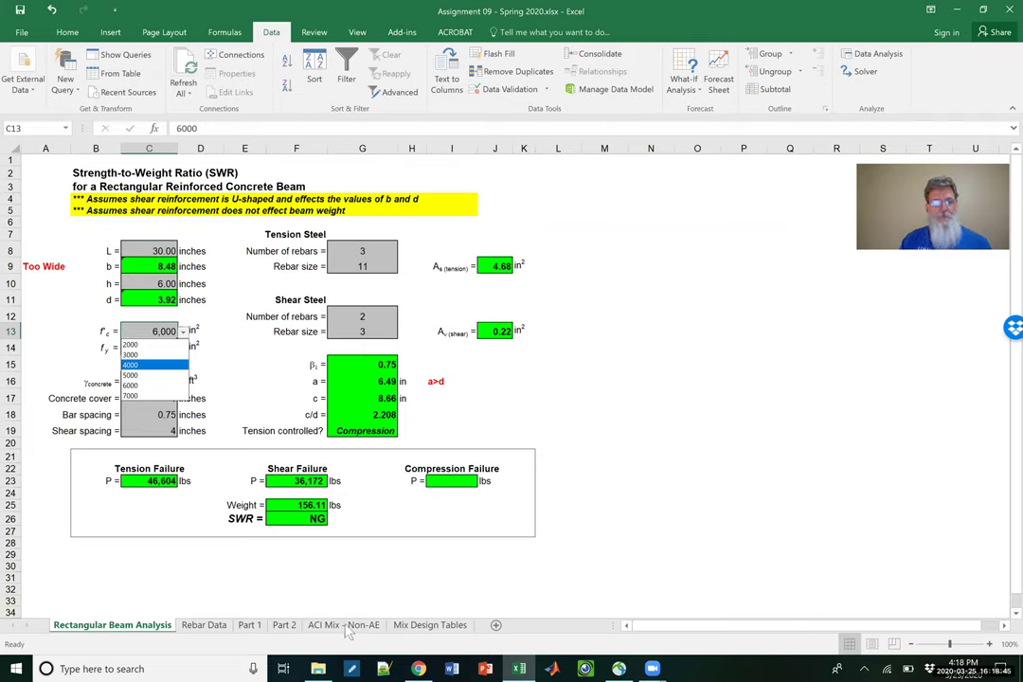
{"action": "key", "text": "Escape"}
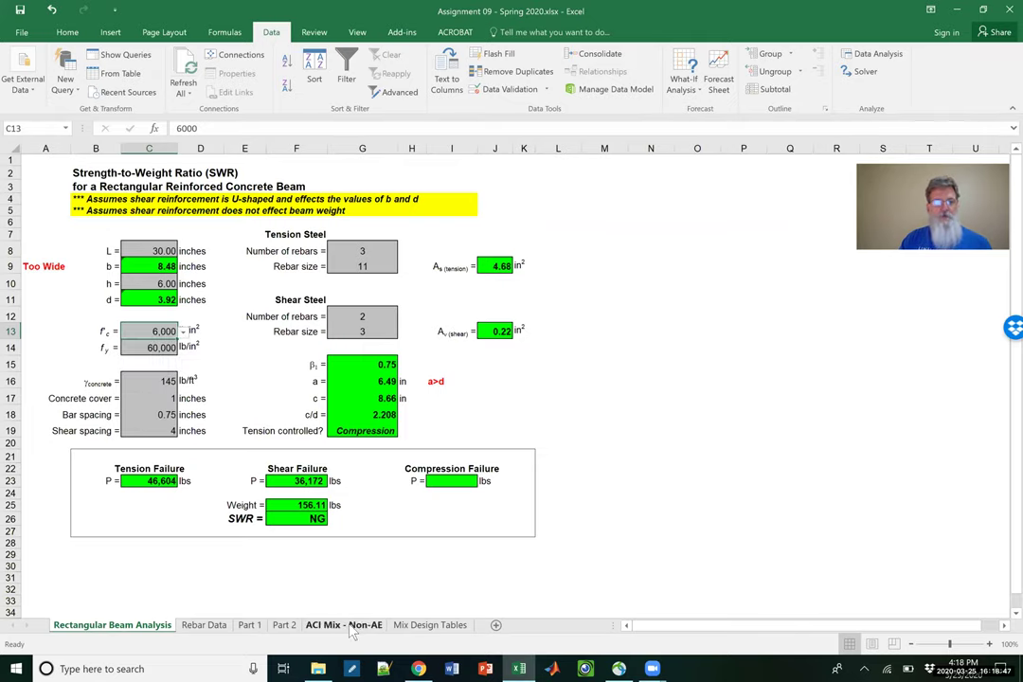
{"action": "left_click", "coordinate": [348, 627]}
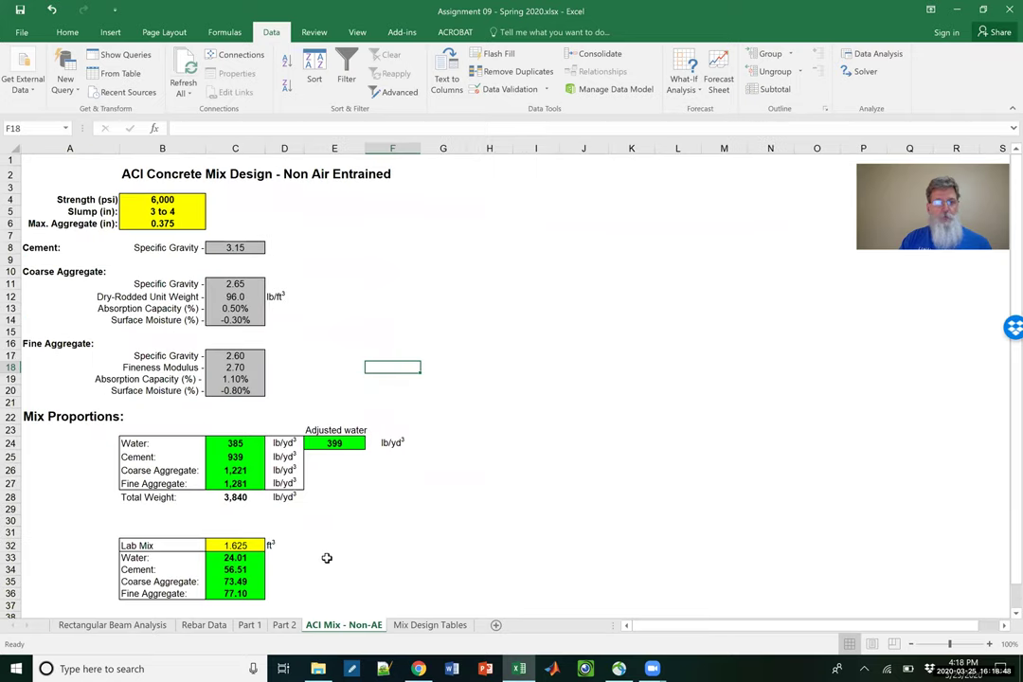
{"action": "left_click", "coordinate": [194, 201]}
{"action": "left_click", "coordinate": [212, 202]}
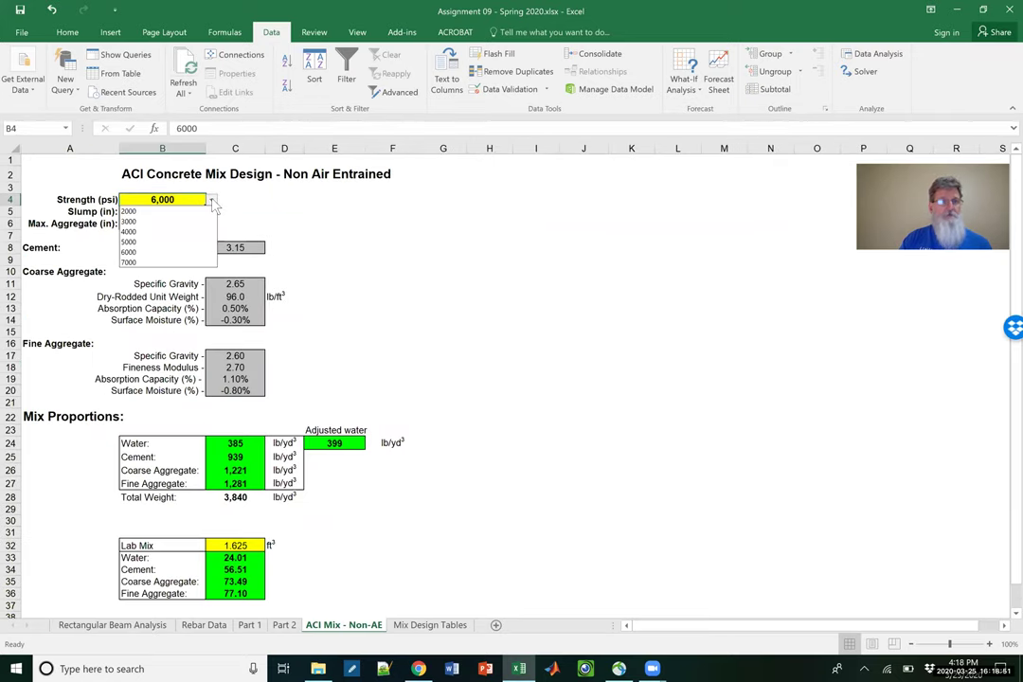
{"action": "key", "text": "Escape"}
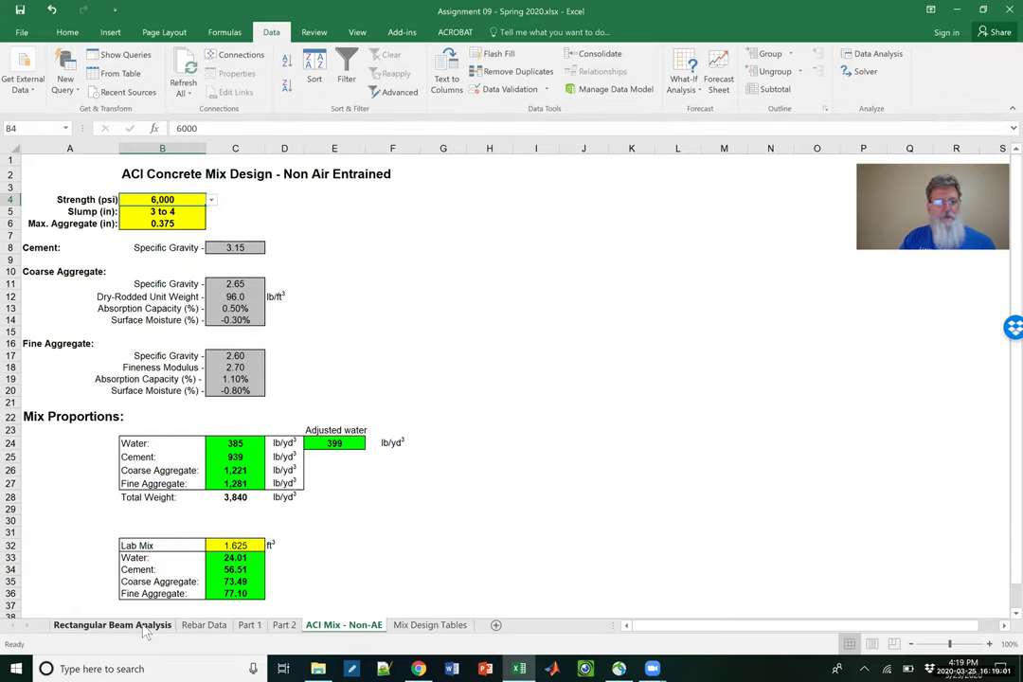
{"action": "left_click", "coordinate": [112, 626]}
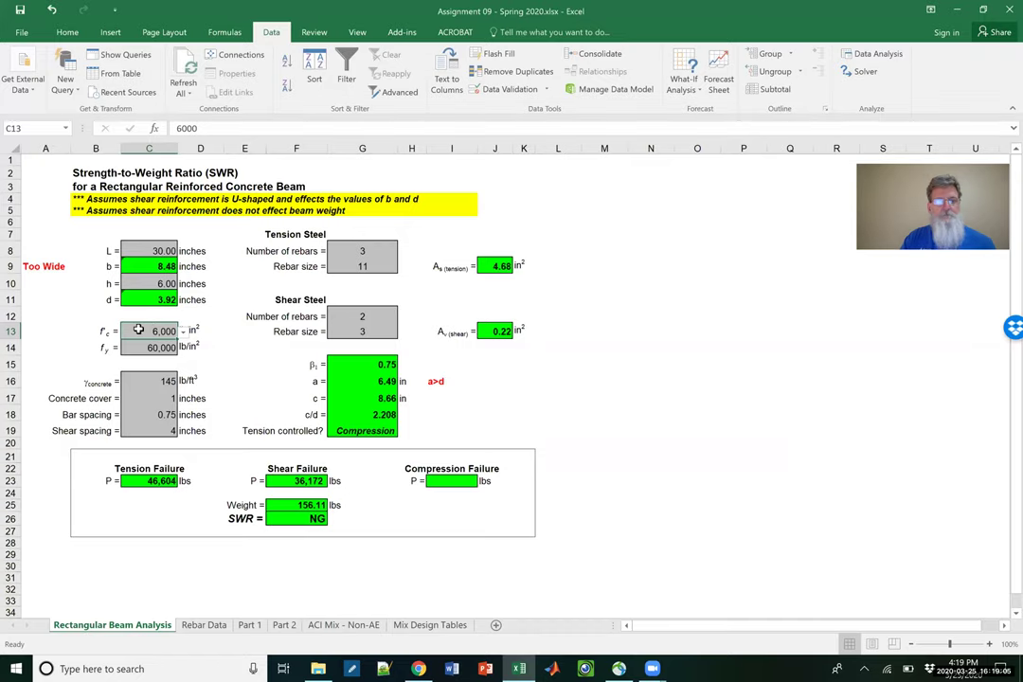
{"action": "left_click", "coordinate": [345, 626]}
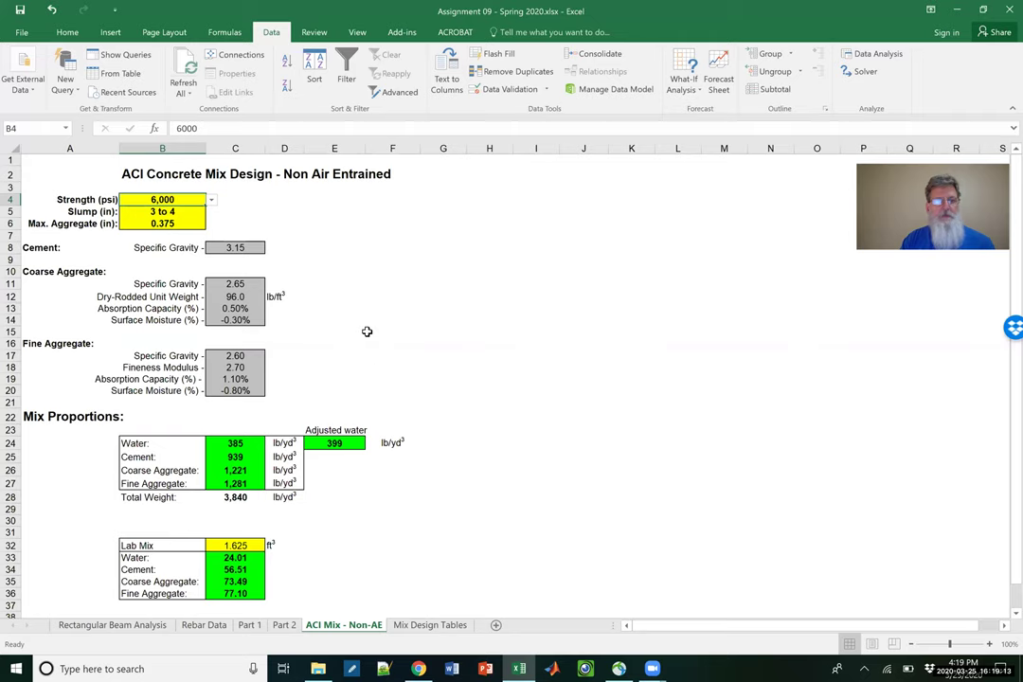
{"action": "scroll", "coordinate": [302, 320], "scroll_direction": "down", "scroll_amount": 3}
{"action": "scroll", "coordinate": [258, 347], "scroll_direction": "up", "scroll_amount": 3}
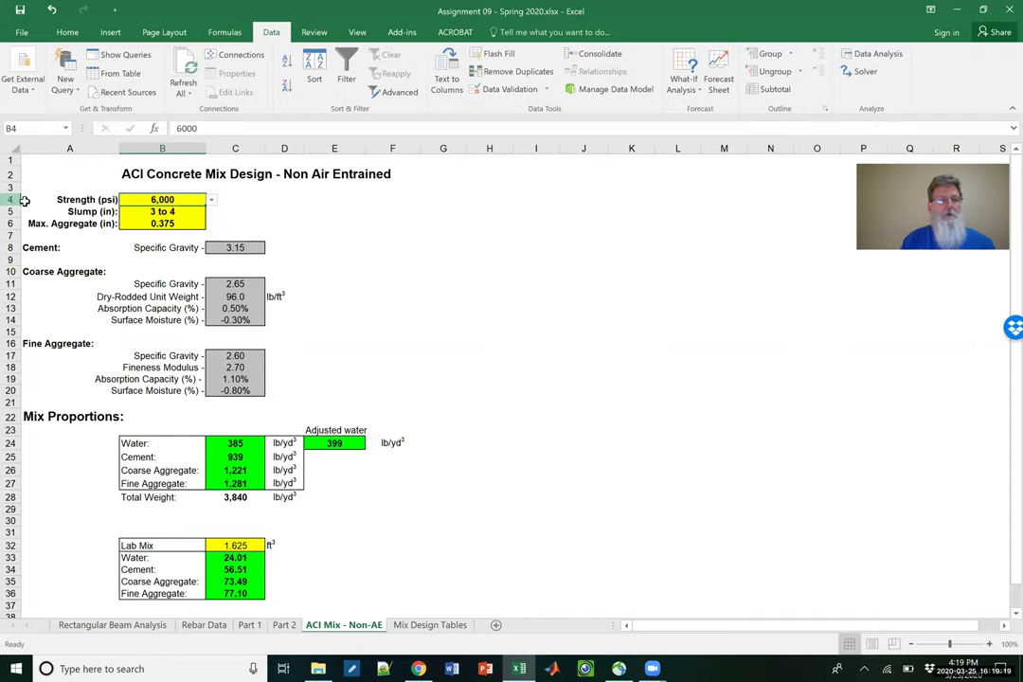
{"action": "left_click_drag", "start_coordinate": [38, 199], "coordinate": [254, 199]}
{"action": "key", "text": "Delete"}
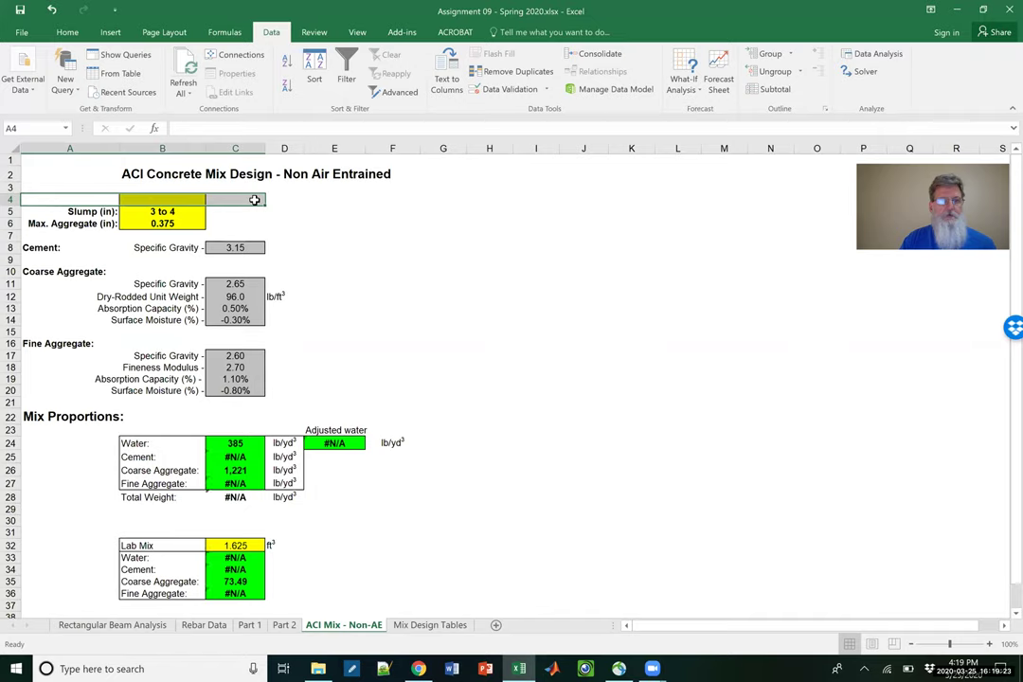
{"action": "left_click", "coordinate": [377, 220]}
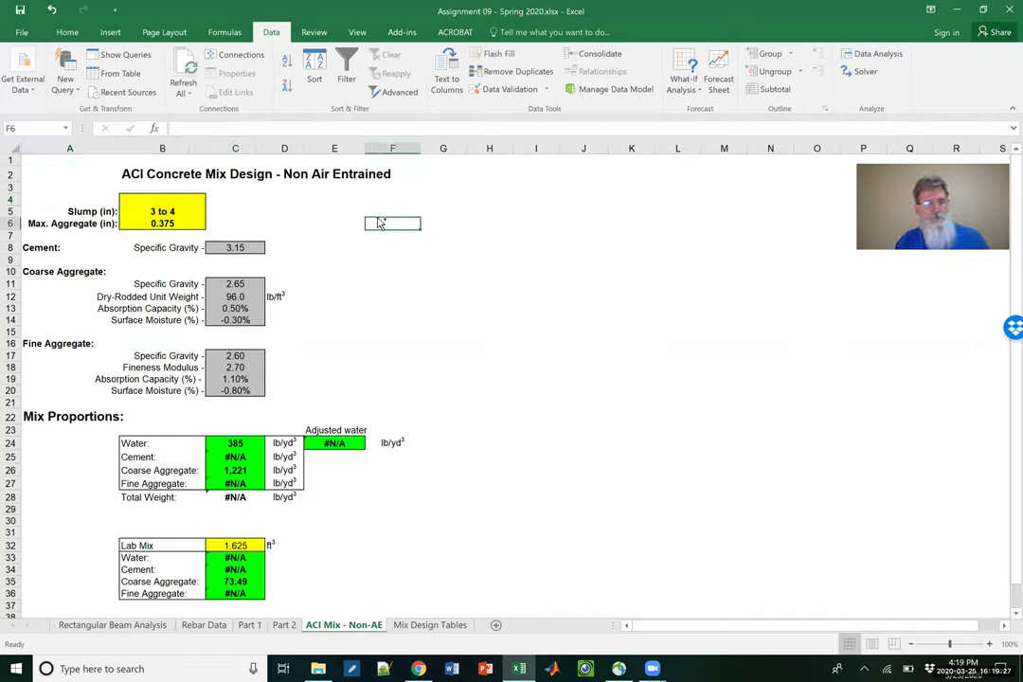
{"action": "key", "text": "ctrl+z"}
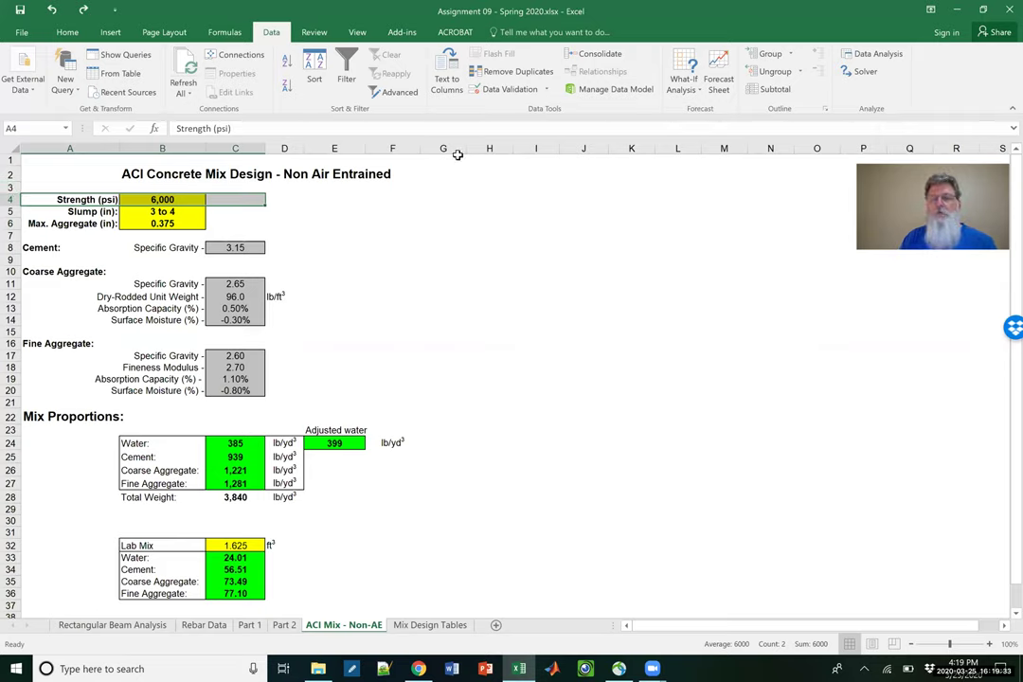
Clear everything, including contents, formatting and validation, from the strength row cells A4:C4 of the "ACI Mix - Non-AE" sheet.
{"action": "left_click", "coordinate": [20, 33]}
{"action": "left_click", "coordinate": [20, 29]}
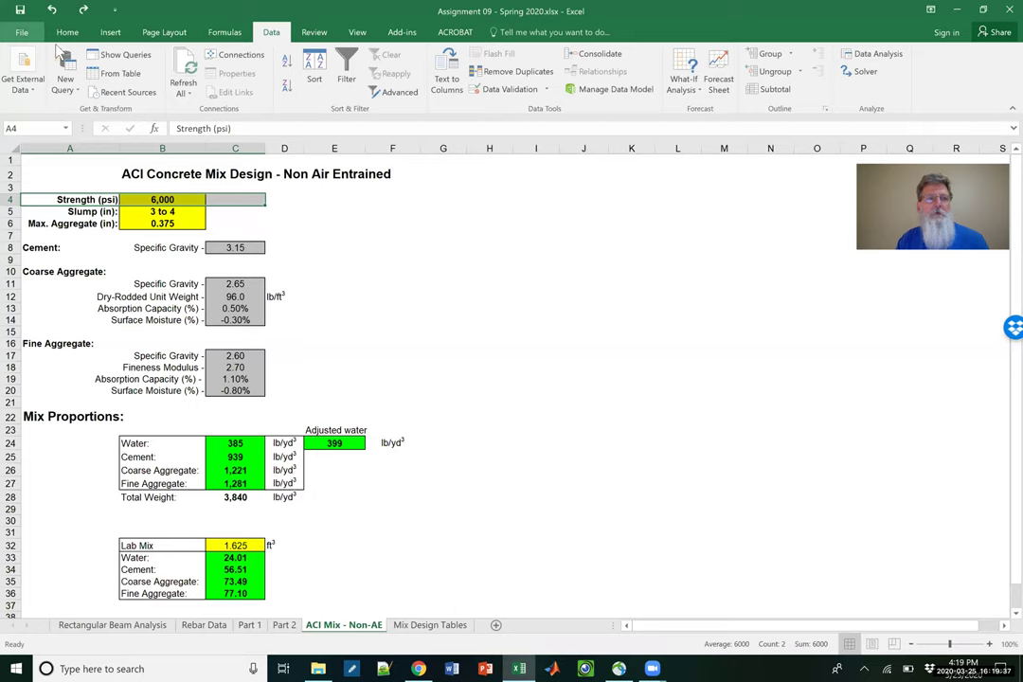
{"action": "left_click", "coordinate": [56, 34]}
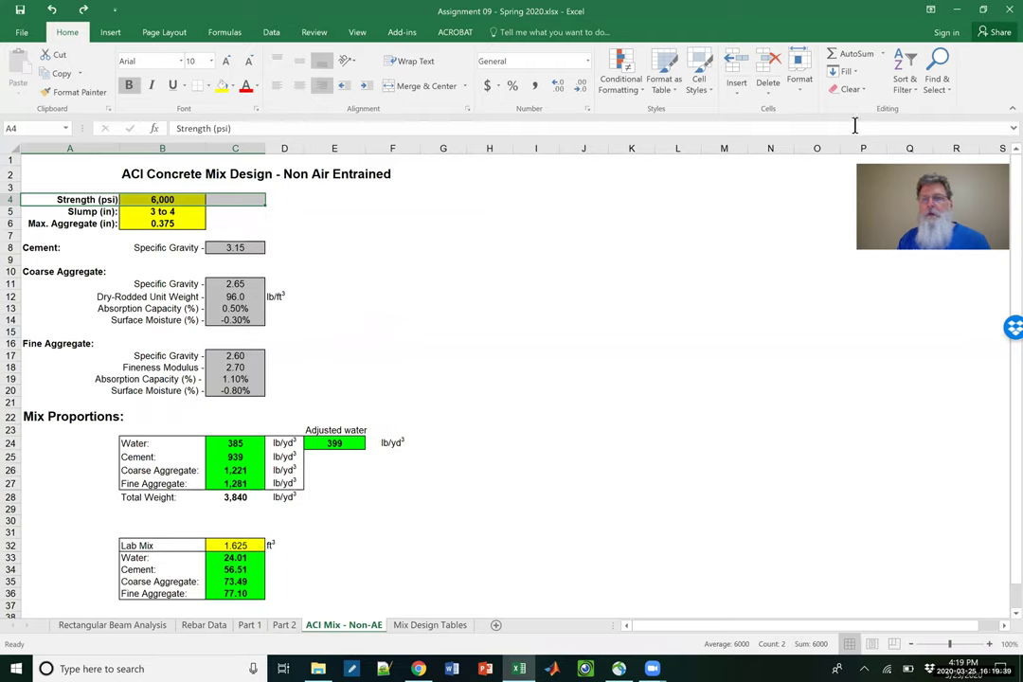
{"action": "left_click", "coordinate": [849, 89]}
{"action": "left_click", "coordinate": [717, 196]}
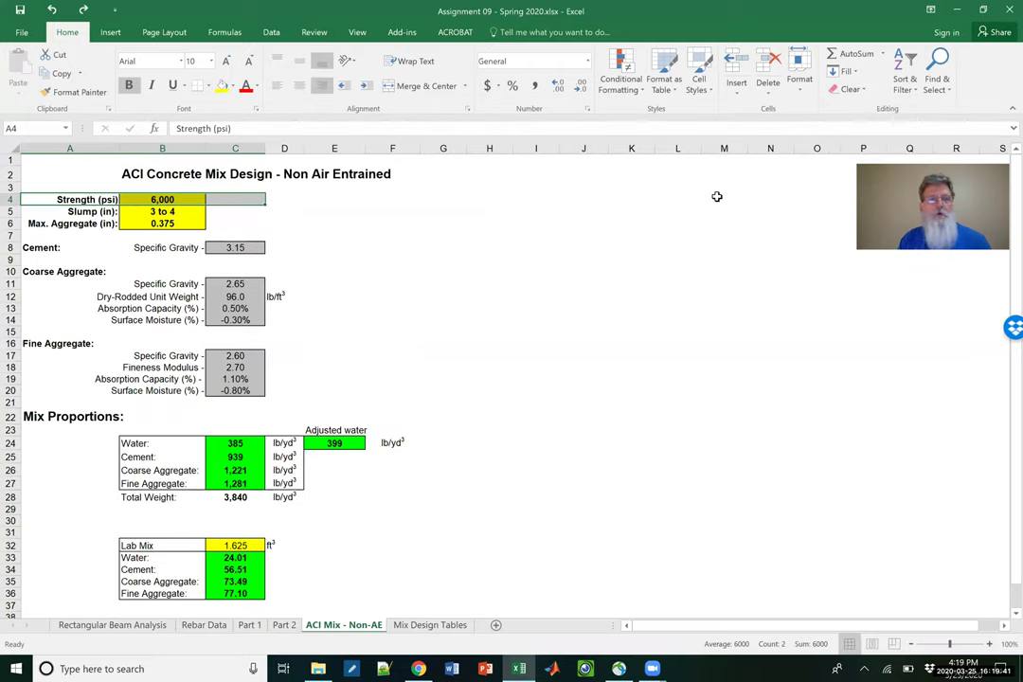
{"action": "left_click", "coordinate": [610, 260]}
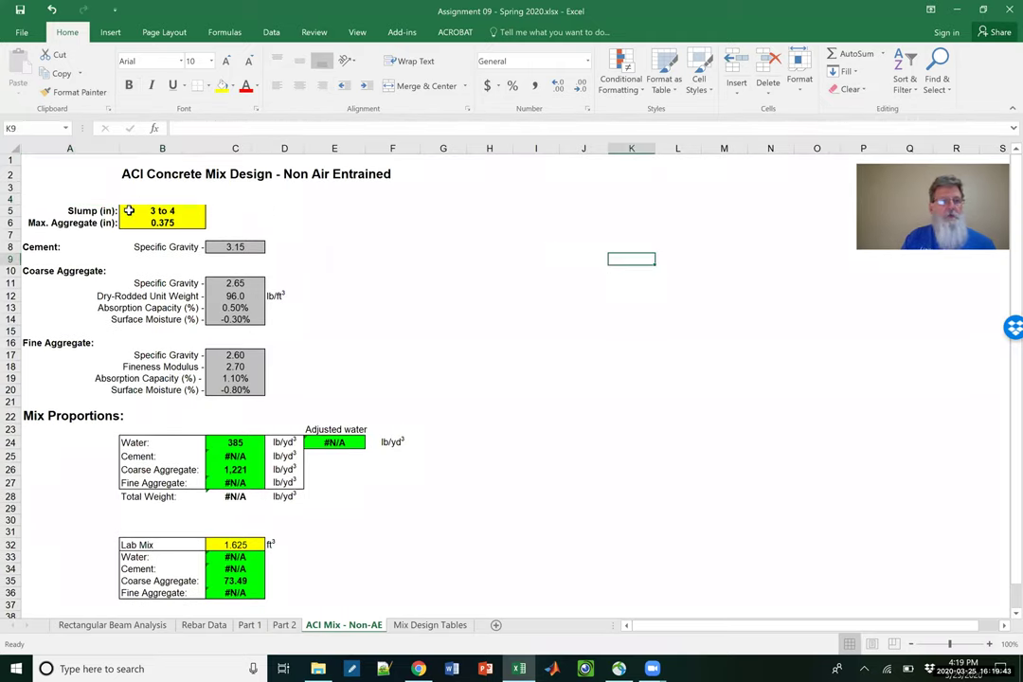
Apply an outside border around the slump and maximum aggregate inputs in B5:B6.
{"action": "left_click_drag", "start_coordinate": [128, 211], "coordinate": [174, 221]}
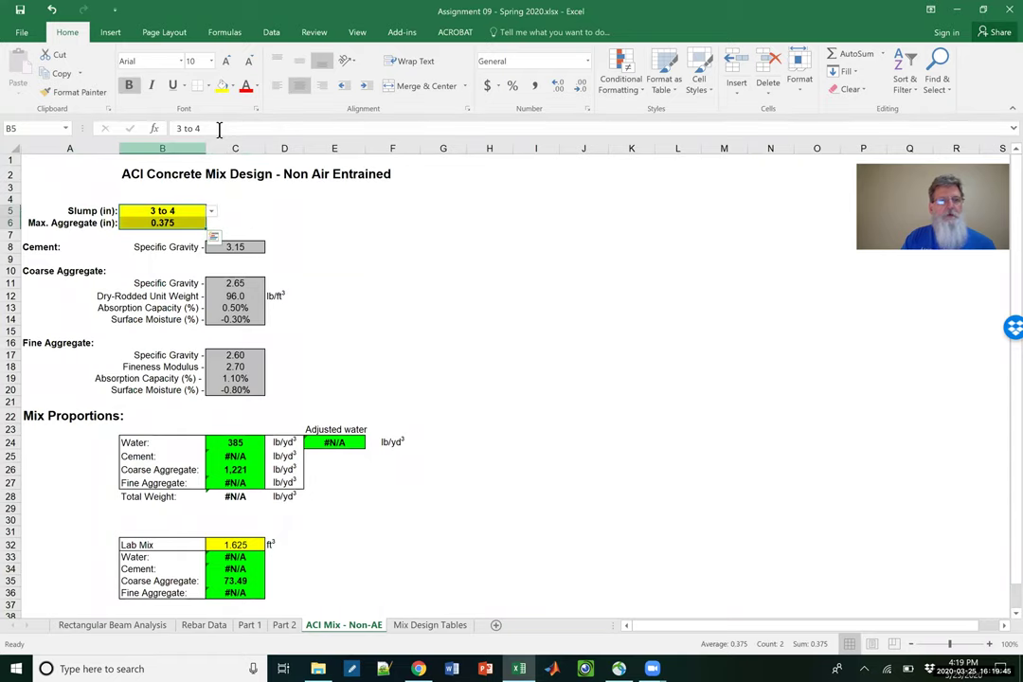
{"action": "left_click", "coordinate": [208, 85]}
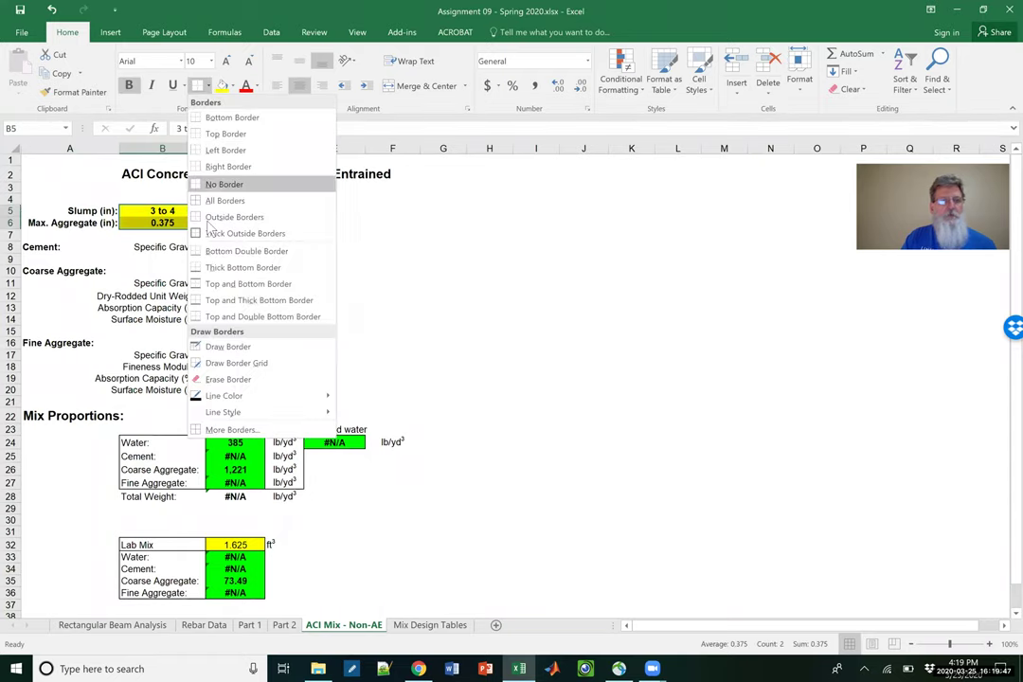
{"action": "left_click", "coordinate": [213, 233]}
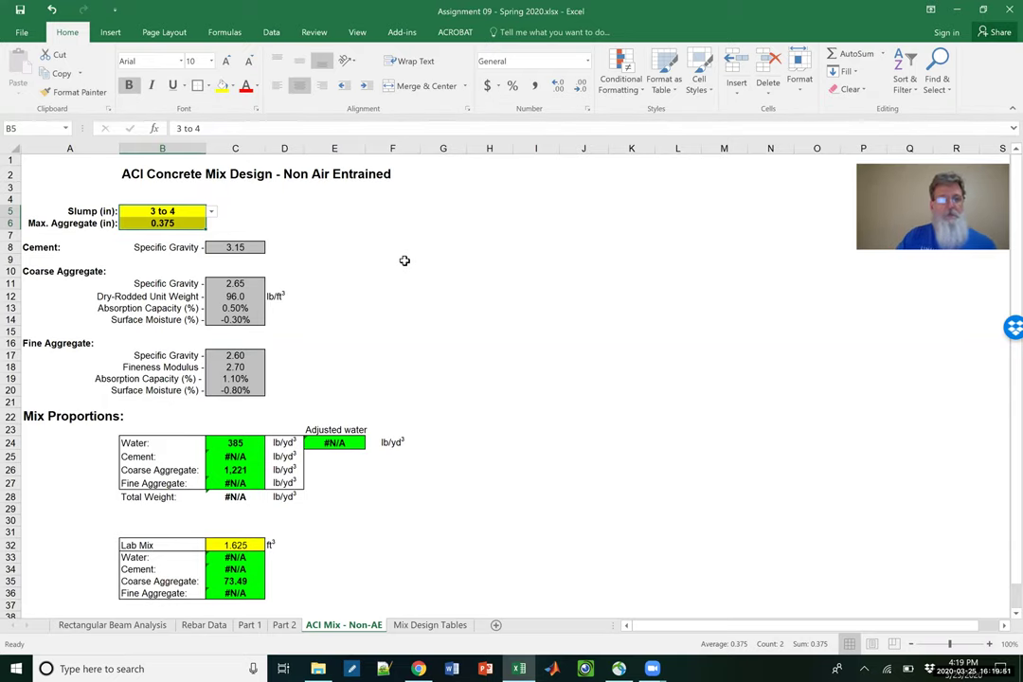
Replace the B4 lookup value in the cement formula in C25 with a reference to C14 on the "Rectangular Beam Analysis" sheet.
{"action": "scroll", "coordinate": [404, 260], "scroll_direction": "down", "scroll_amount": 3}
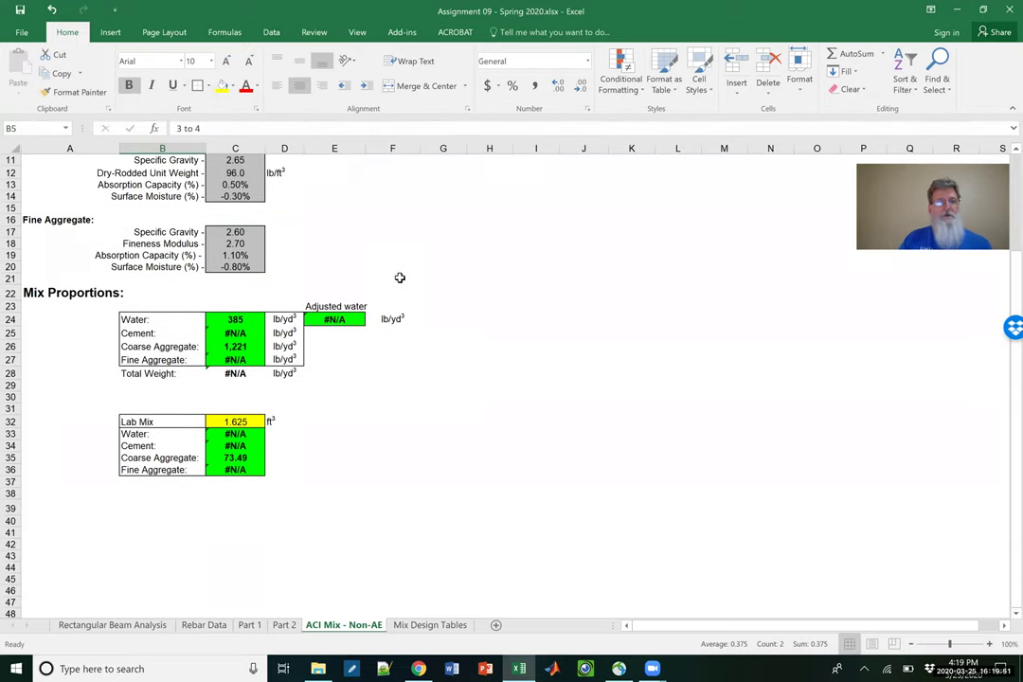
{"action": "left_click", "coordinate": [246, 333]}
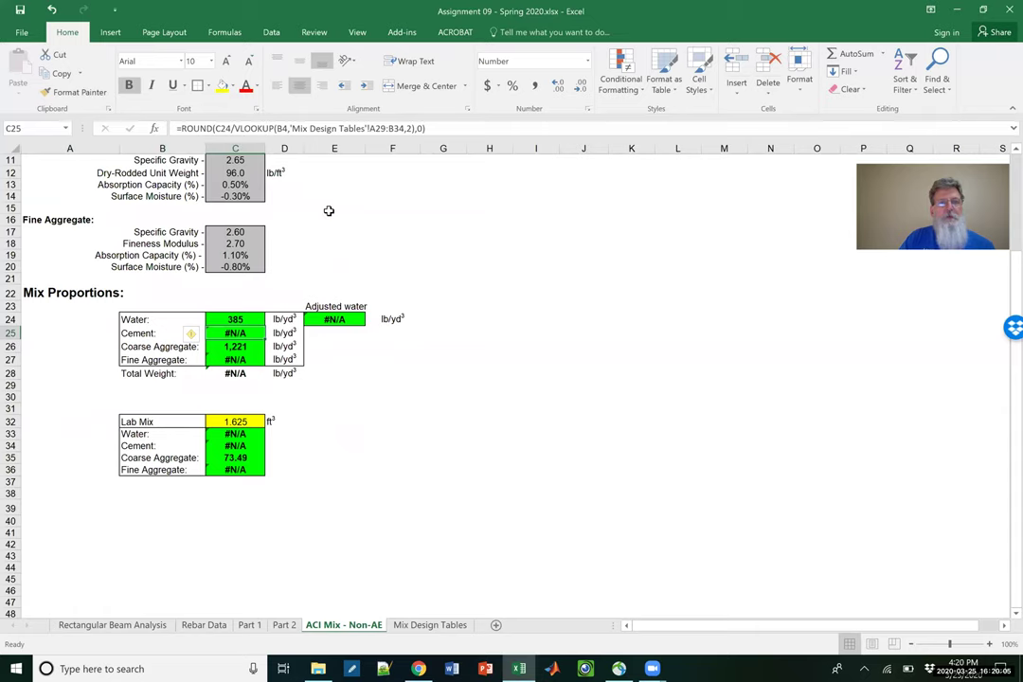
{"action": "scroll", "coordinate": [329, 211], "scroll_direction": "up", "scroll_amount": 4}
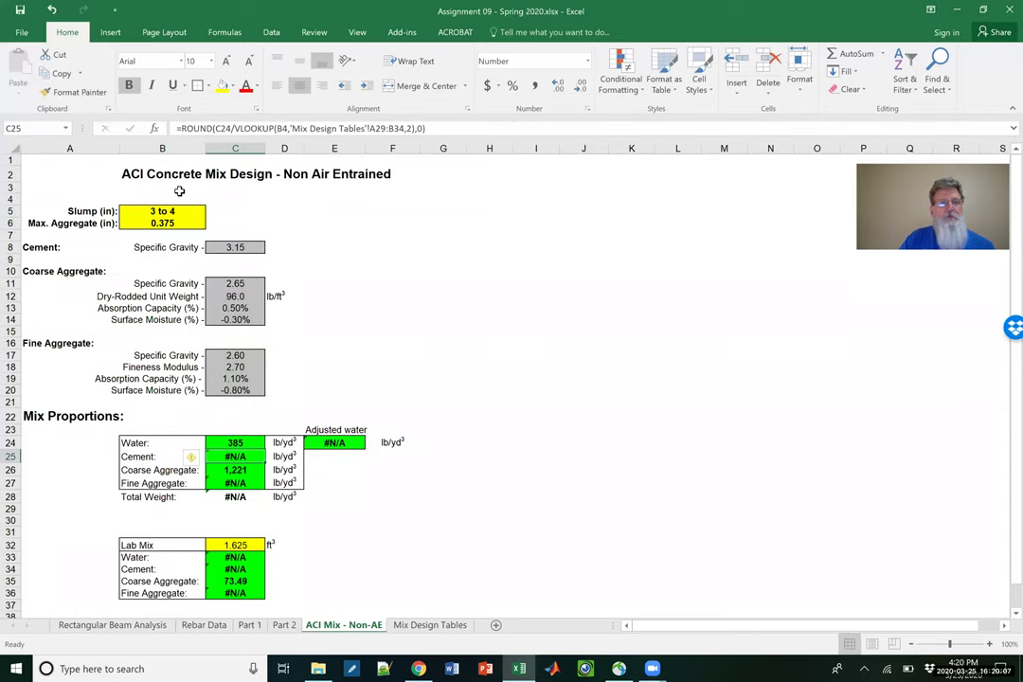
{"action": "left_click", "coordinate": [289, 129]}
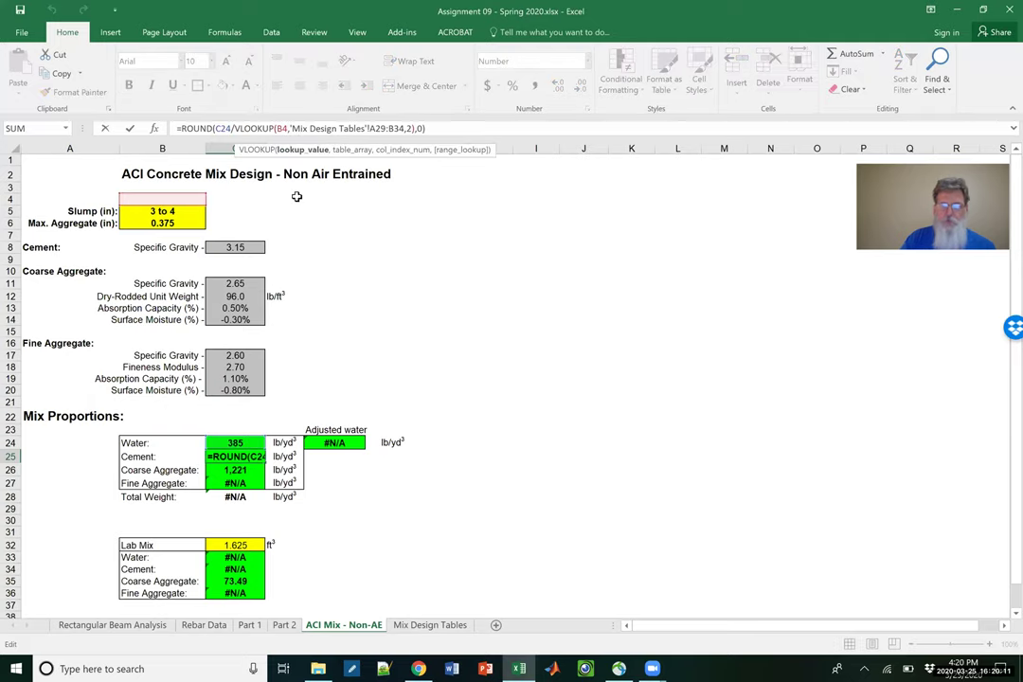
{"action": "key", "text": "BackSpace"}
{"action": "key", "text": "BackSpace"}
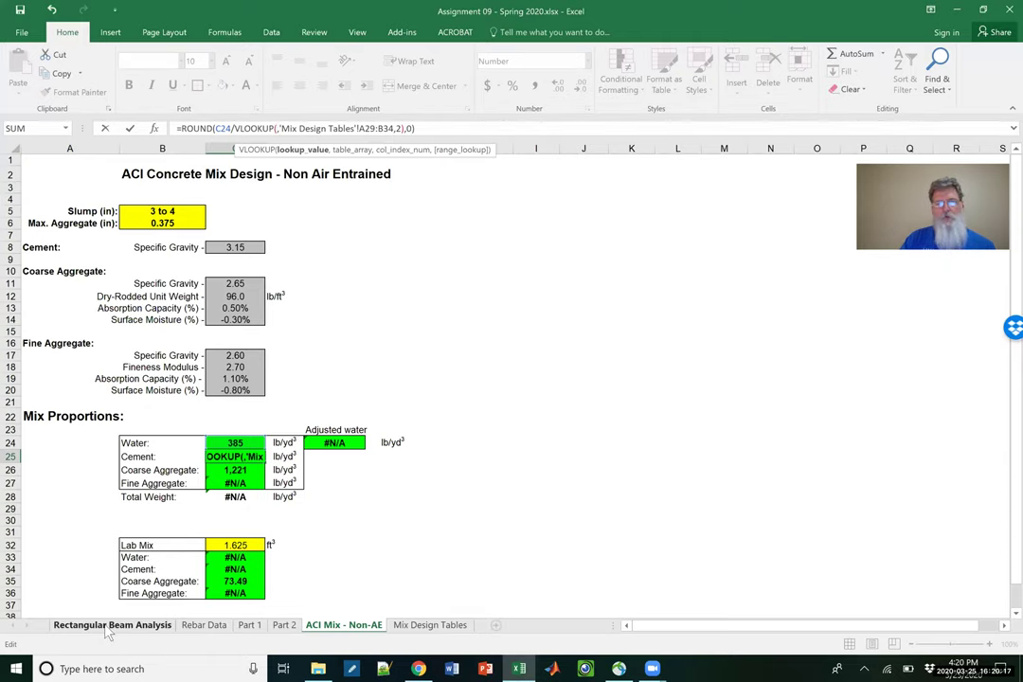
{"action": "left_click", "coordinate": [109, 630]}
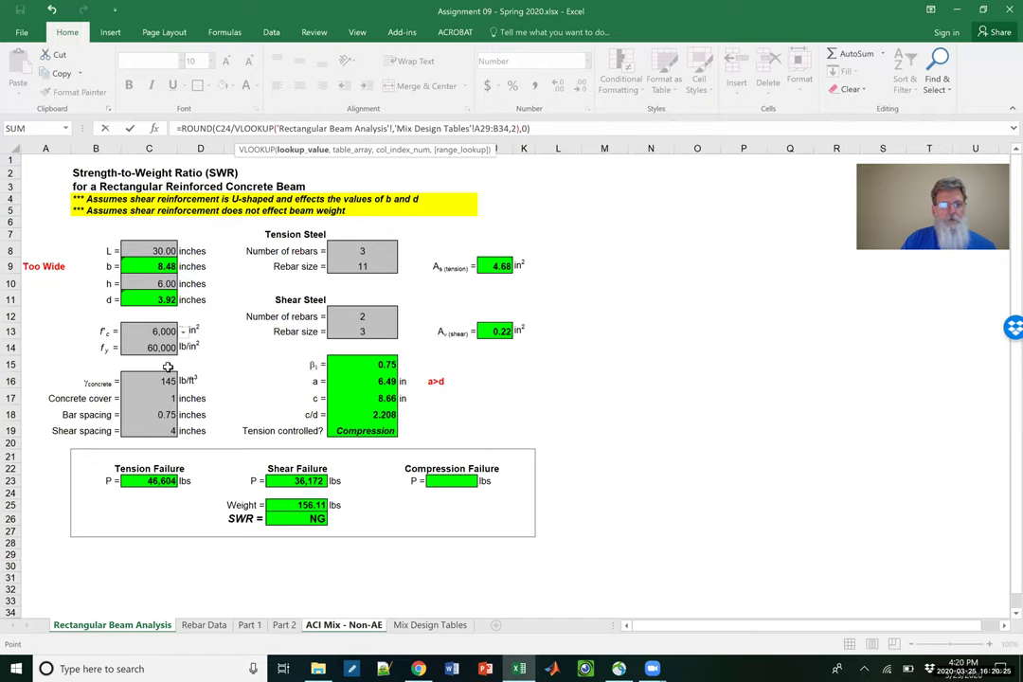
{"action": "left_click", "coordinate": [344, 625]}
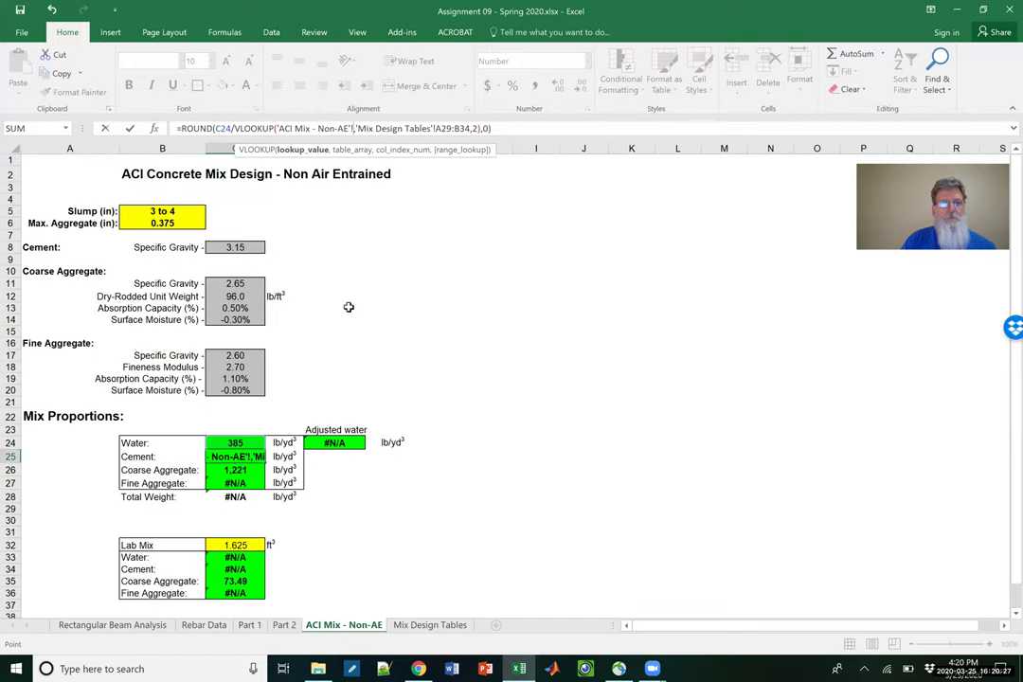
{"action": "type", "text": ","}
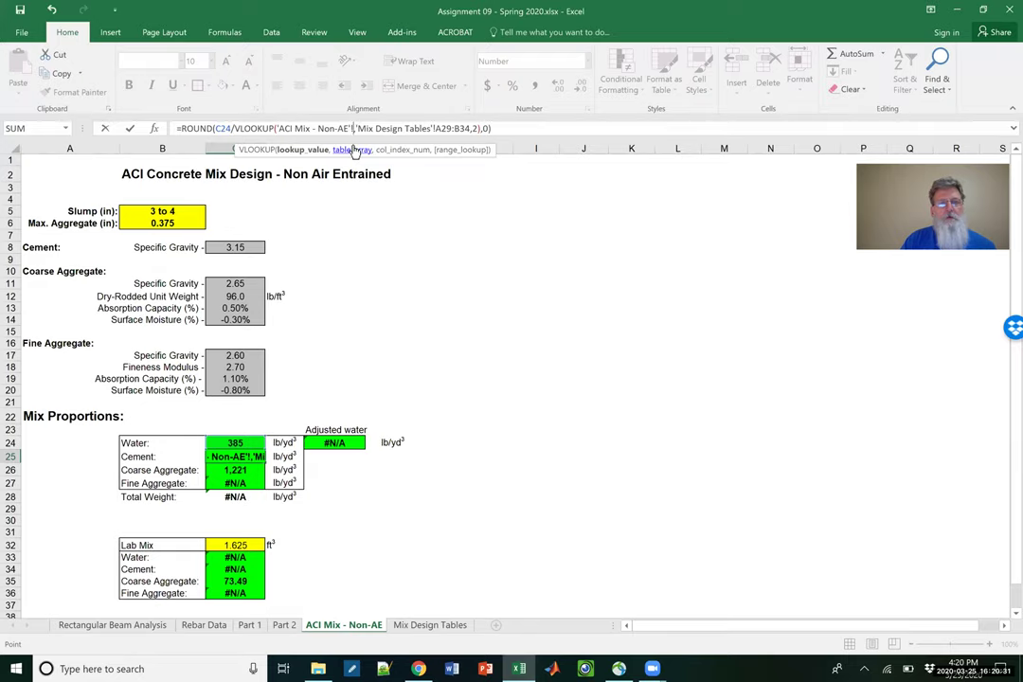
{"action": "left_click", "coordinate": [147, 627]}
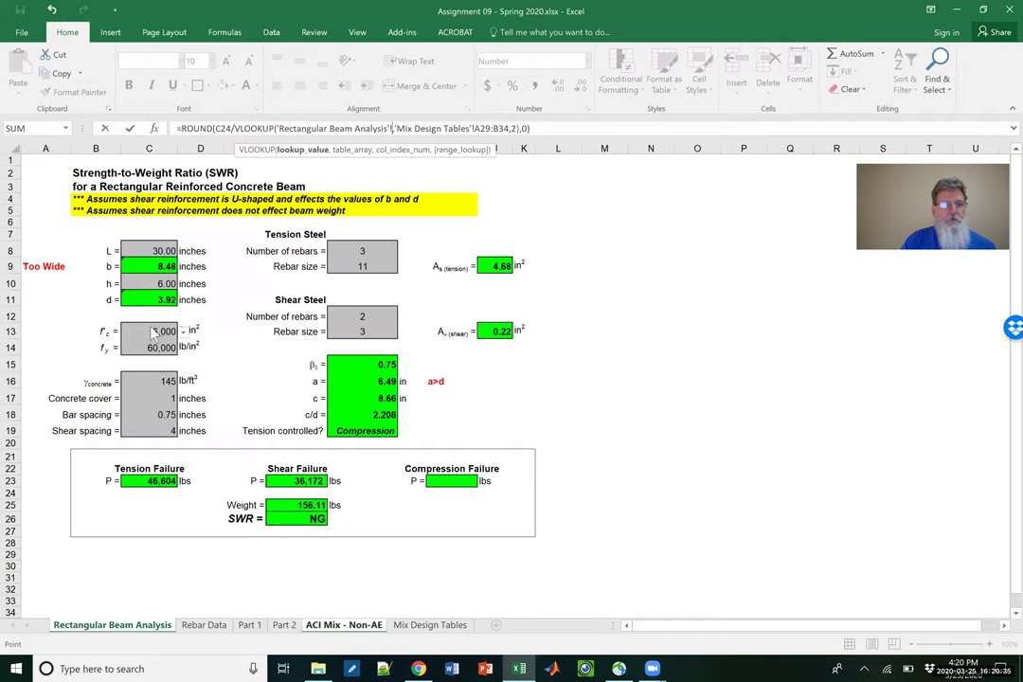
{"action": "left_click", "coordinate": [151, 381]}
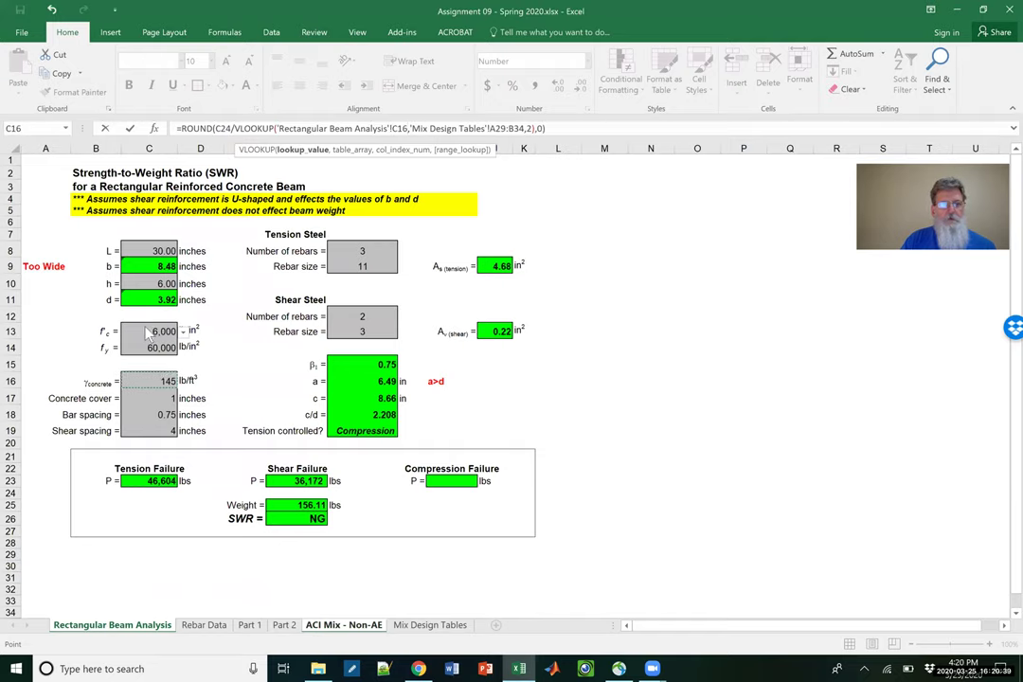
{"action": "left_click", "coordinate": [157, 407]}
{"action": "left_click", "coordinate": [152, 381]}
{"action": "left_click", "coordinate": [153, 349]}
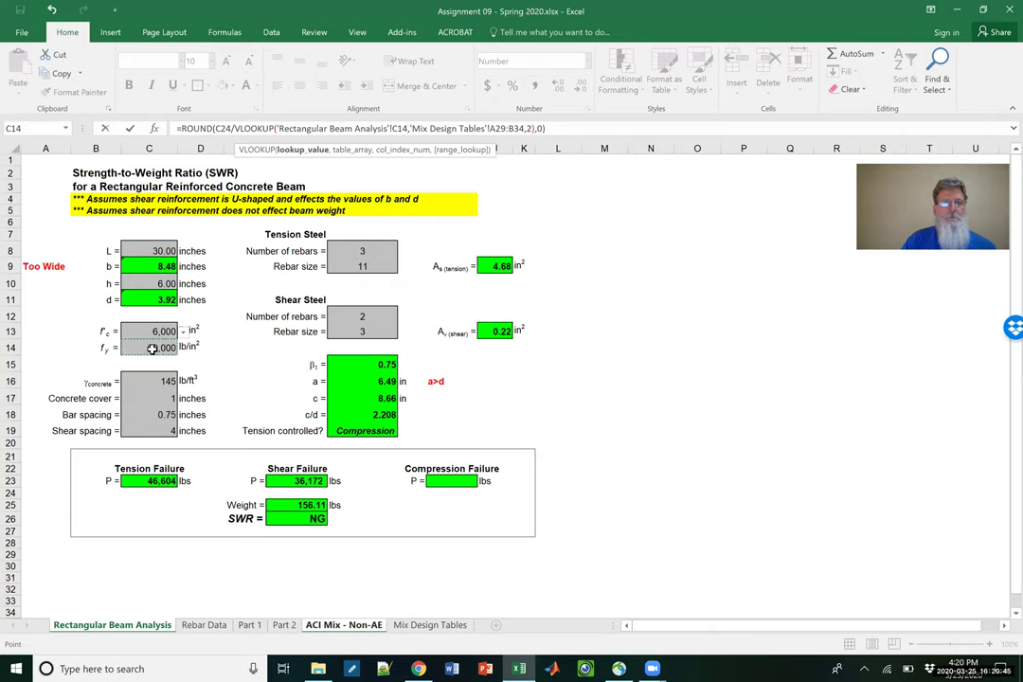
{"action": "key", "text": "Return"}
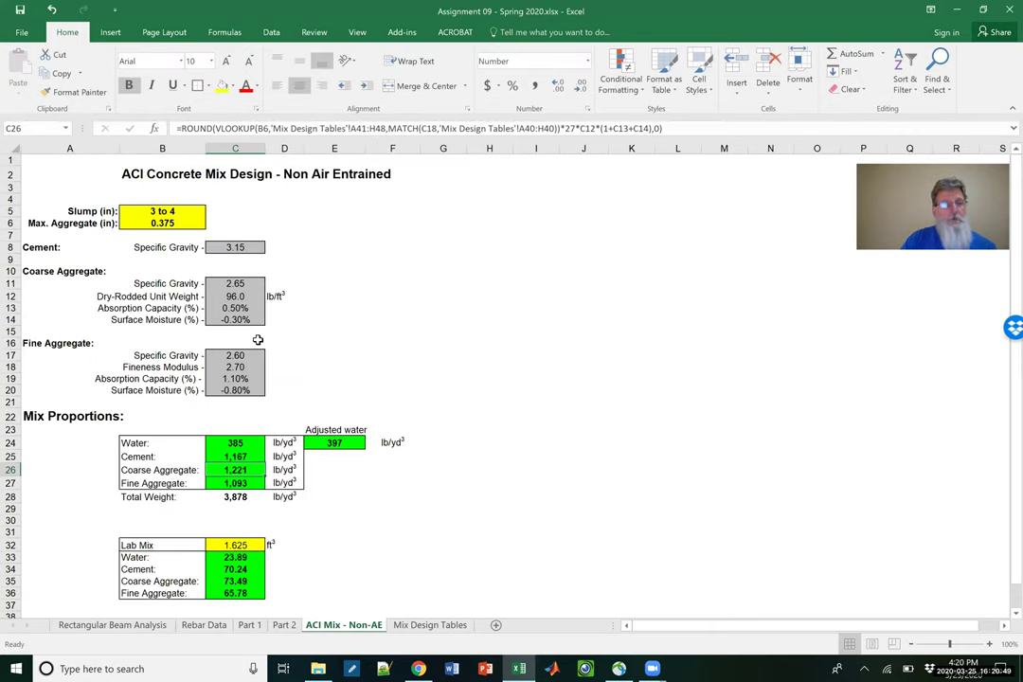
Point the VLOOKUP lookup value in the cement formula in C25 to the concrete strength f'c in C13 on the "Rectangular Beam Analysis" sheet.
{"action": "left_click", "coordinate": [234, 457]}
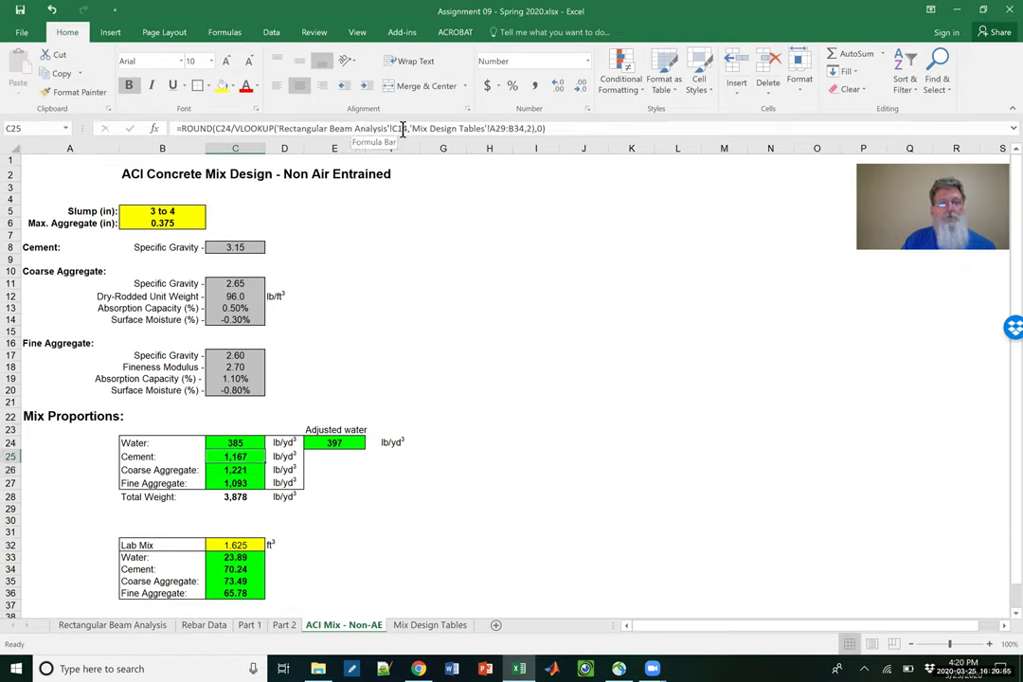
{"action": "left_click", "coordinate": [111, 625]}
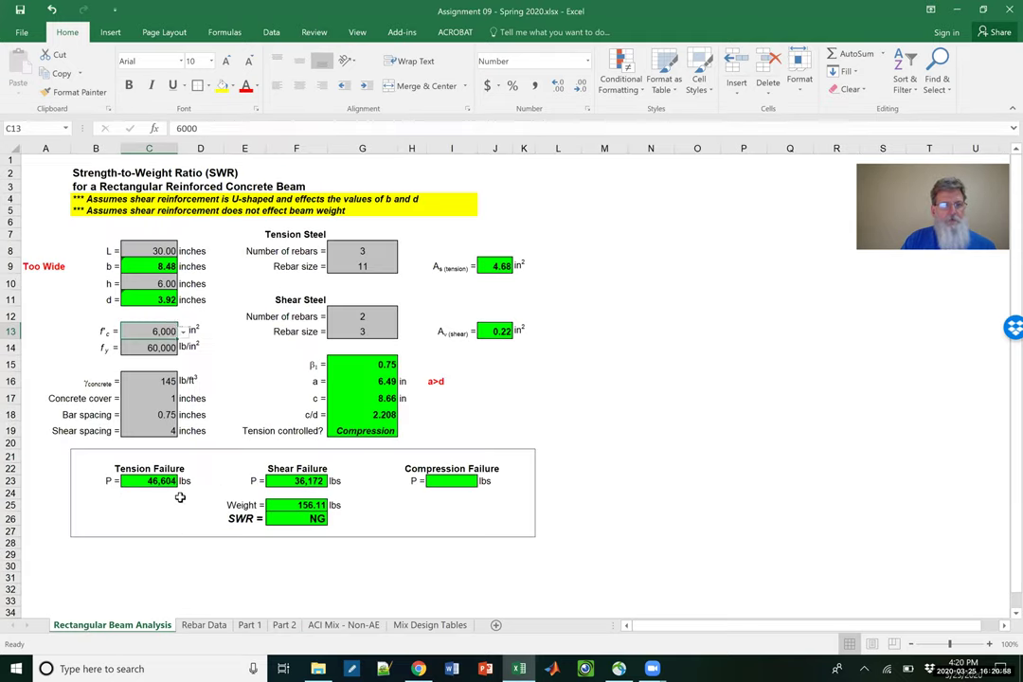
{"action": "double_click", "coordinate": [136, 332]}
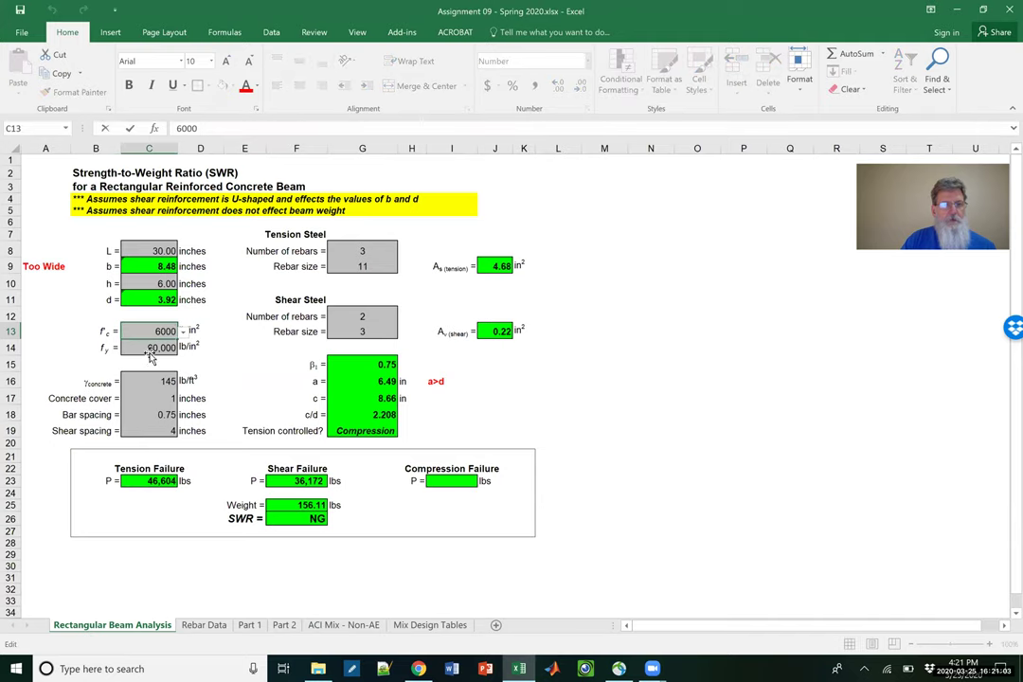
{"action": "left_click", "coordinate": [153, 349]}
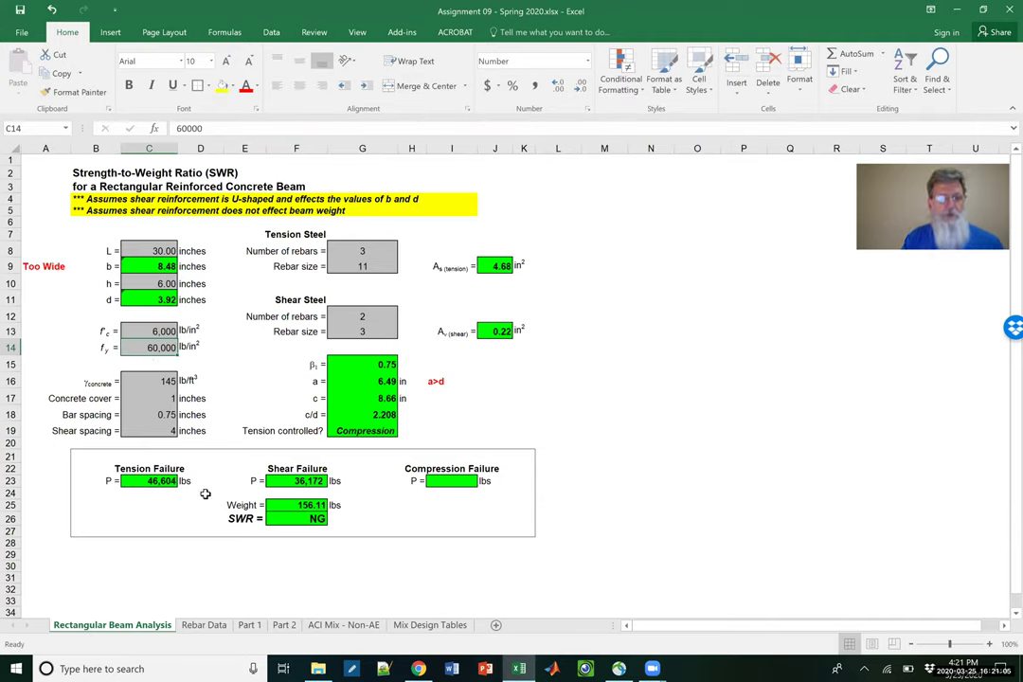
{"action": "left_click", "coordinate": [330, 625]}
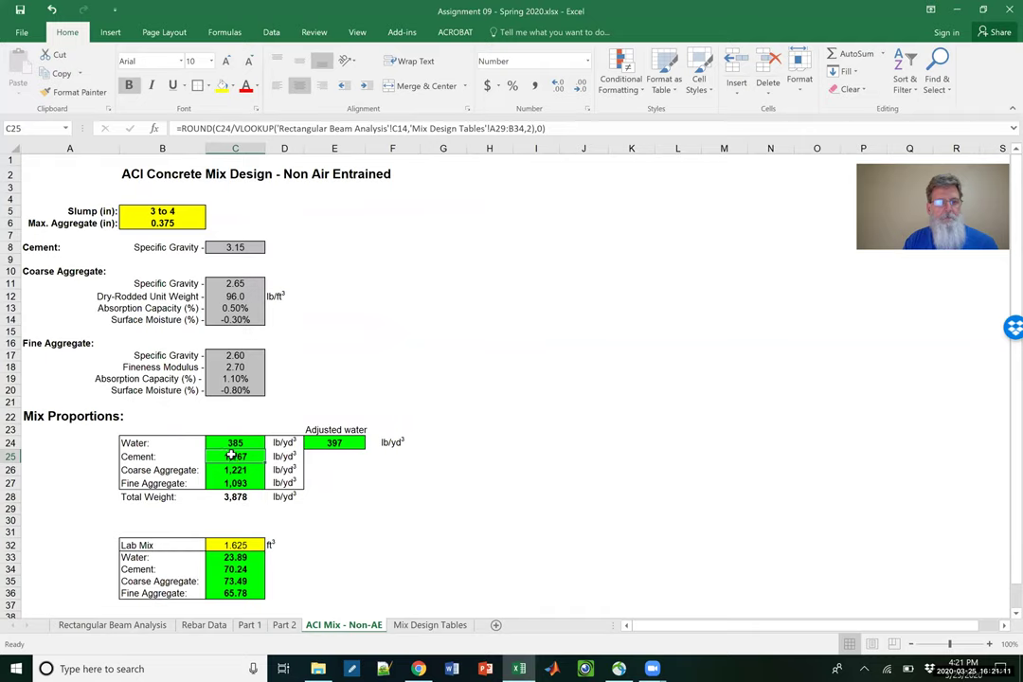
{"action": "left_click", "coordinate": [405, 127]}
{"action": "key", "text": "BackSpace"}
{"action": "key", "text": "BackSpace"}
{"action": "key", "text": "BackSpace"}
{"action": "key", "text": "BackSpace"}
{"action": "key", "text": "BackSpace"}
{"action": "key", "text": "BackSpace"}
{"action": "key", "text": "BackSpace"}
{"action": "key", "text": "BackSpace"}
{"action": "key", "text": "BackSpace"}
{"action": "key", "text": "BackSpace"}
{"action": "key", "text": "BackSpace"}
{"action": "key", "text": "BackSpace"}
{"action": "key", "text": "BackSpace"}
{"action": "key", "text": "BackSpace"}
{"action": "key", "text": "BackSpace"}
{"action": "key", "text": "BackSpace"}
{"action": "key", "text": "BackSpace"}
{"action": "key", "text": "BackSpace"}
{"action": "key", "text": "BackSpace"}
{"action": "key", "text": "BackSpace"}
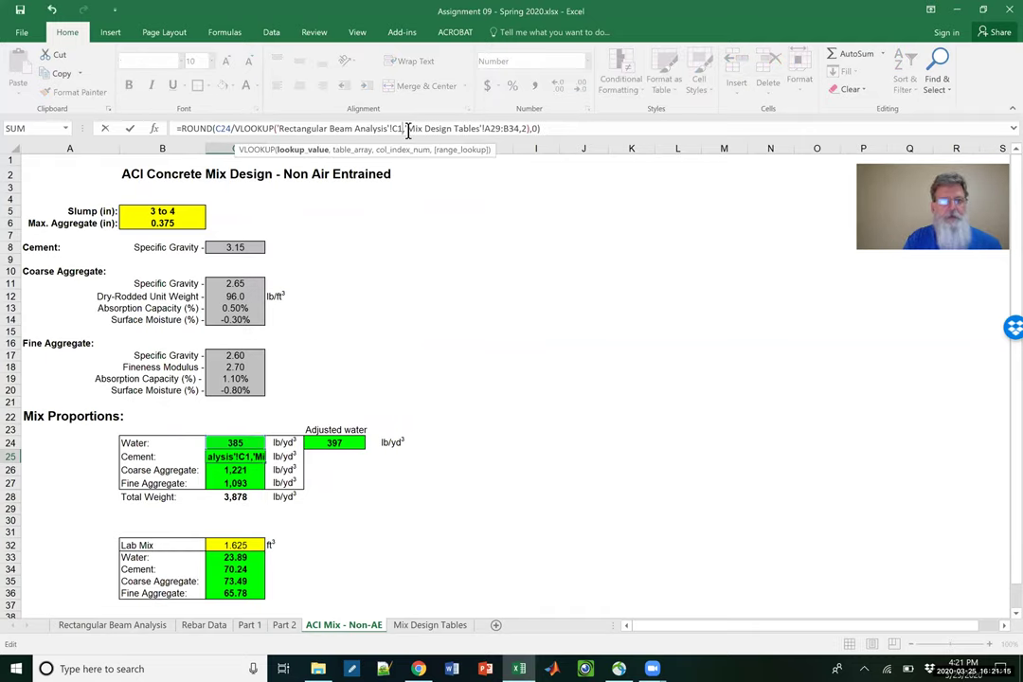
{"action": "key", "text": "BackSpace"}
{"action": "key", "text": "BackSpace"}
{"action": "key", "text": "BackSpace"}
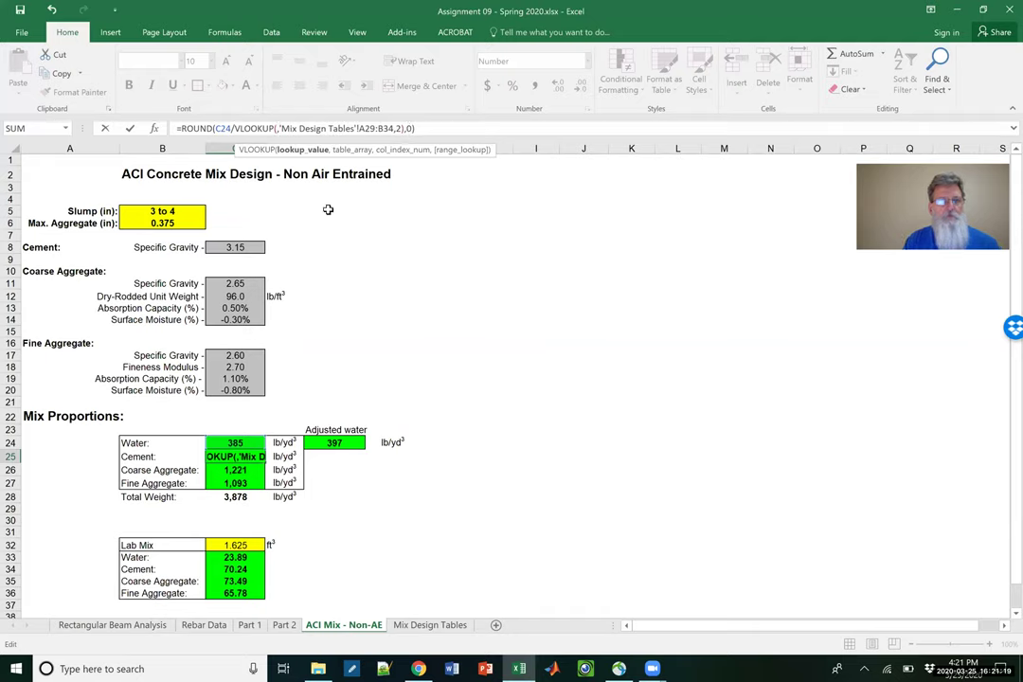
{"action": "left_click", "coordinate": [120, 627]}
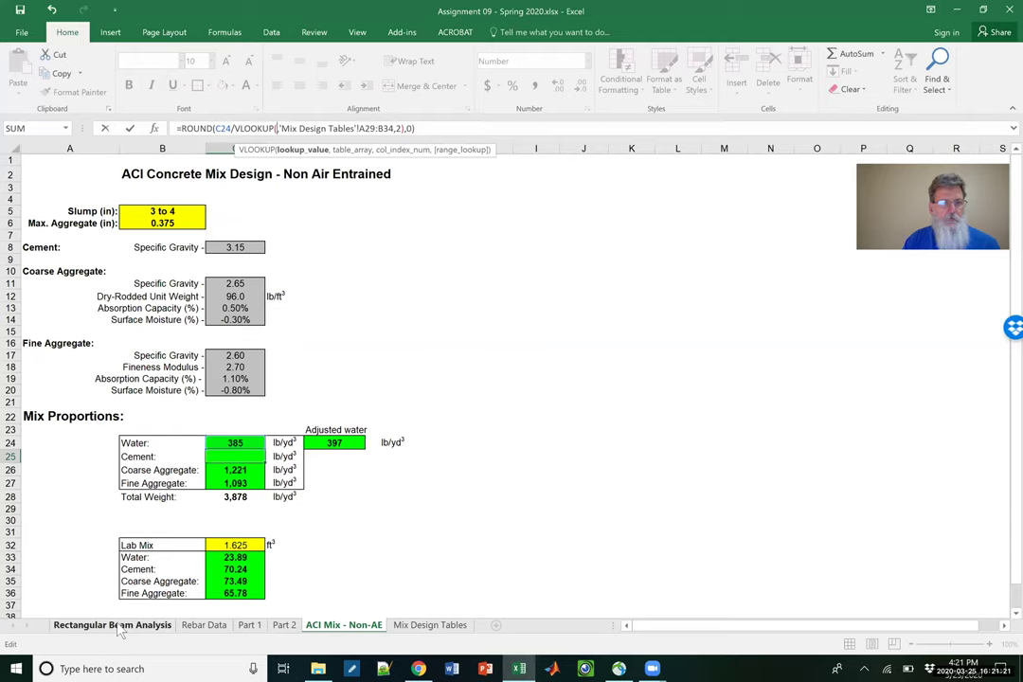
{"action": "left_click", "coordinate": [147, 329]}
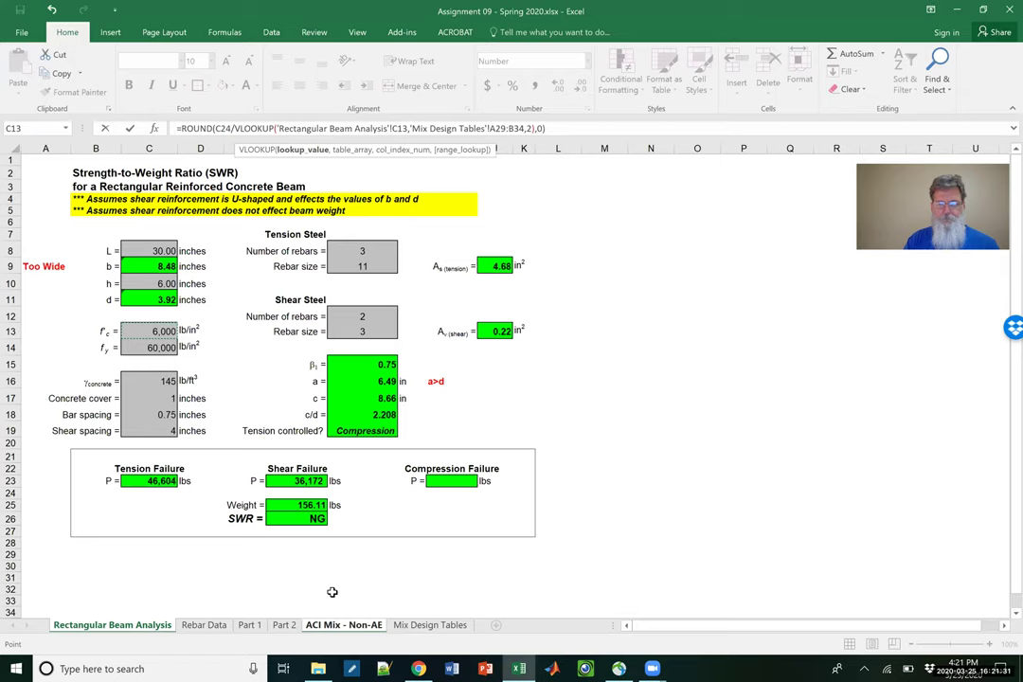
{"action": "key", "text": "Return"}
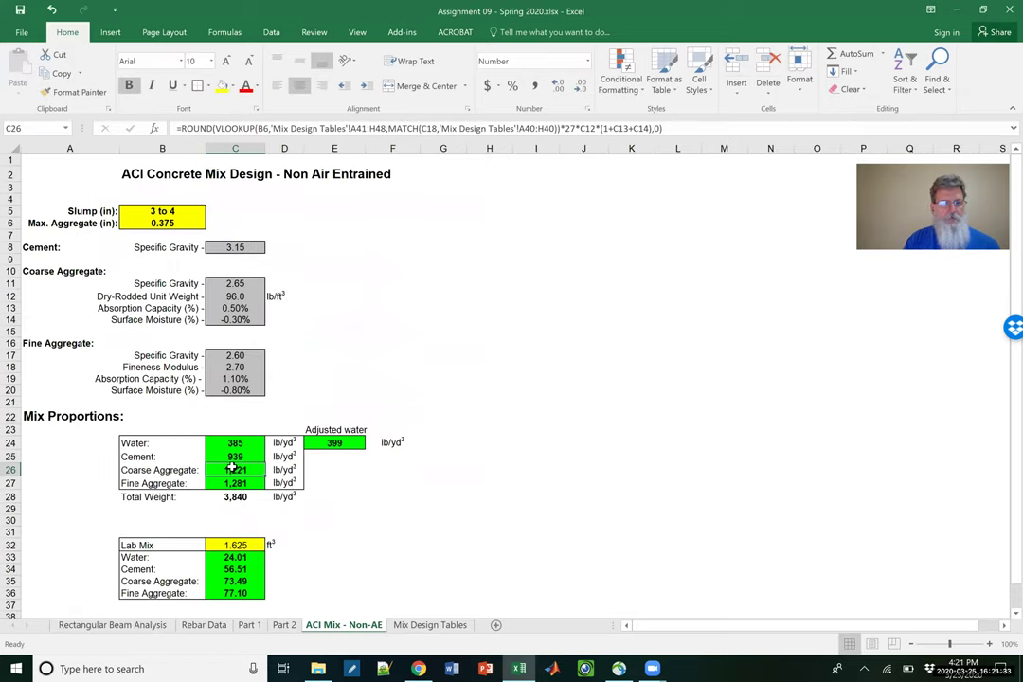
Delete the lookup value from the cement formula in C25 and pick 'Rectangular Beam Analysis'!C13 for it again.
{"action": "left_click", "coordinate": [233, 456]}
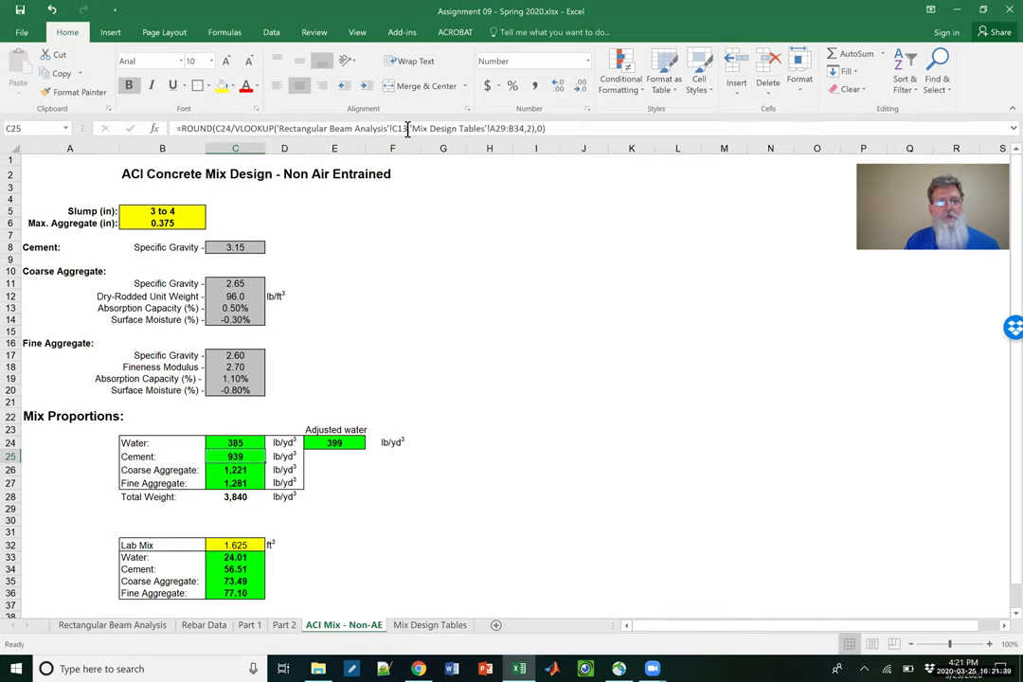
{"action": "left_click_drag", "start_coordinate": [408, 128], "coordinate": [277, 134]}
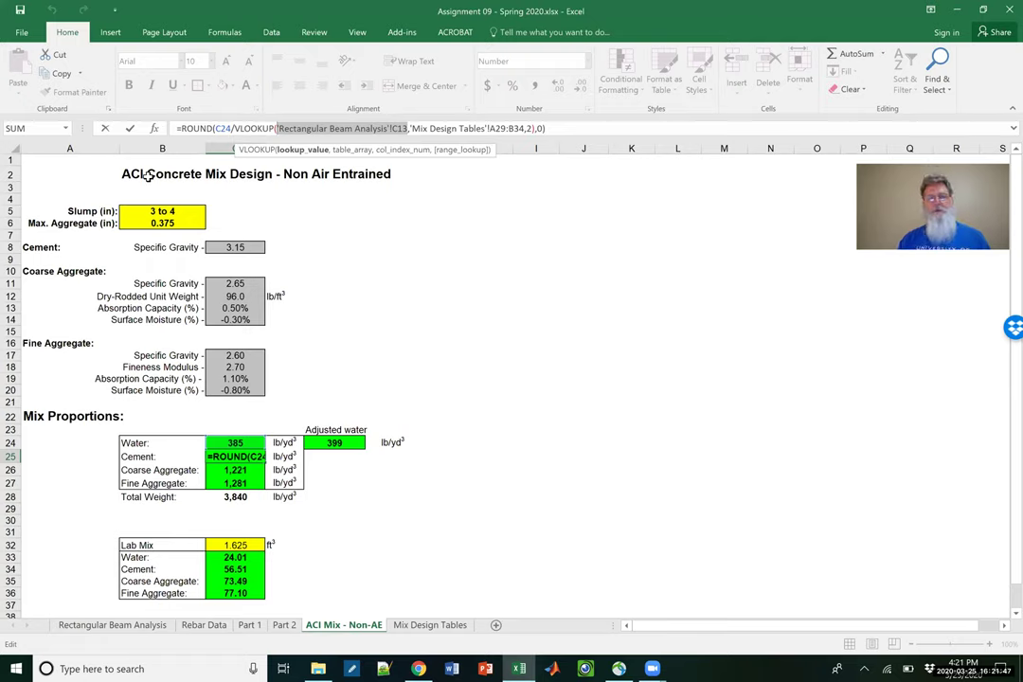
{"action": "key", "text": "BackSpace"}
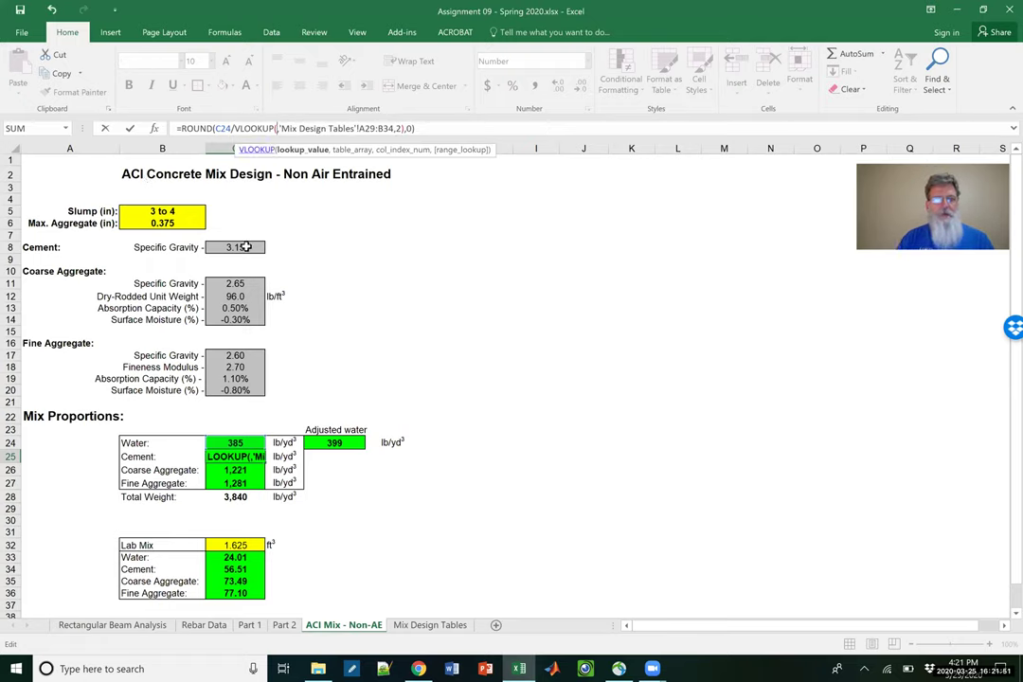
{"action": "left_click", "coordinate": [113, 626]}
{"action": "left_click", "coordinate": [144, 329]}
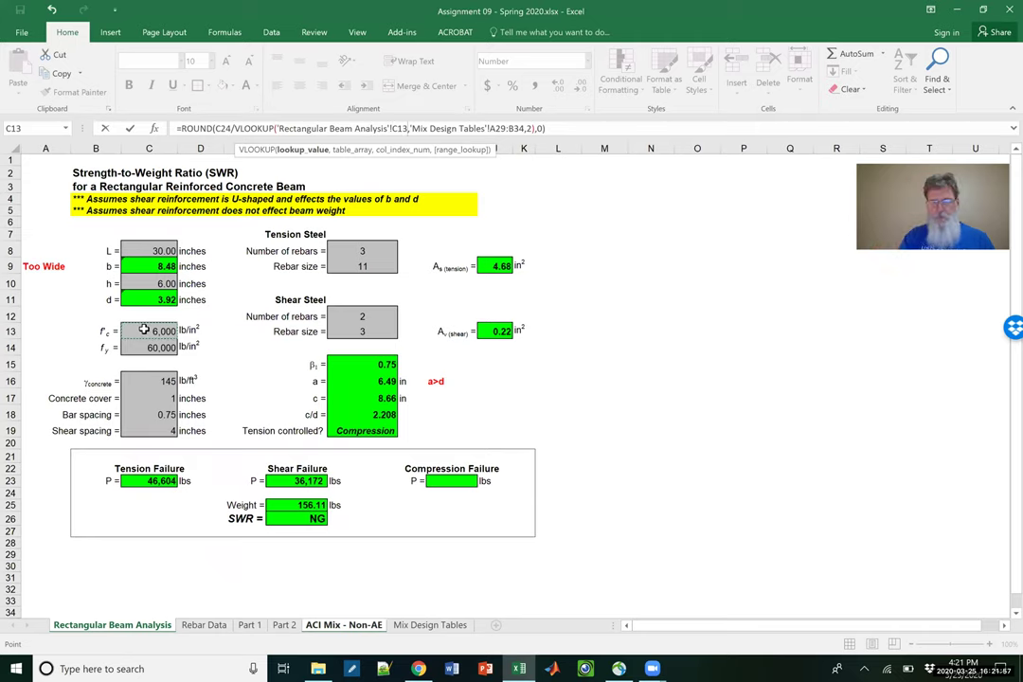
{"action": "key", "text": "Return"}
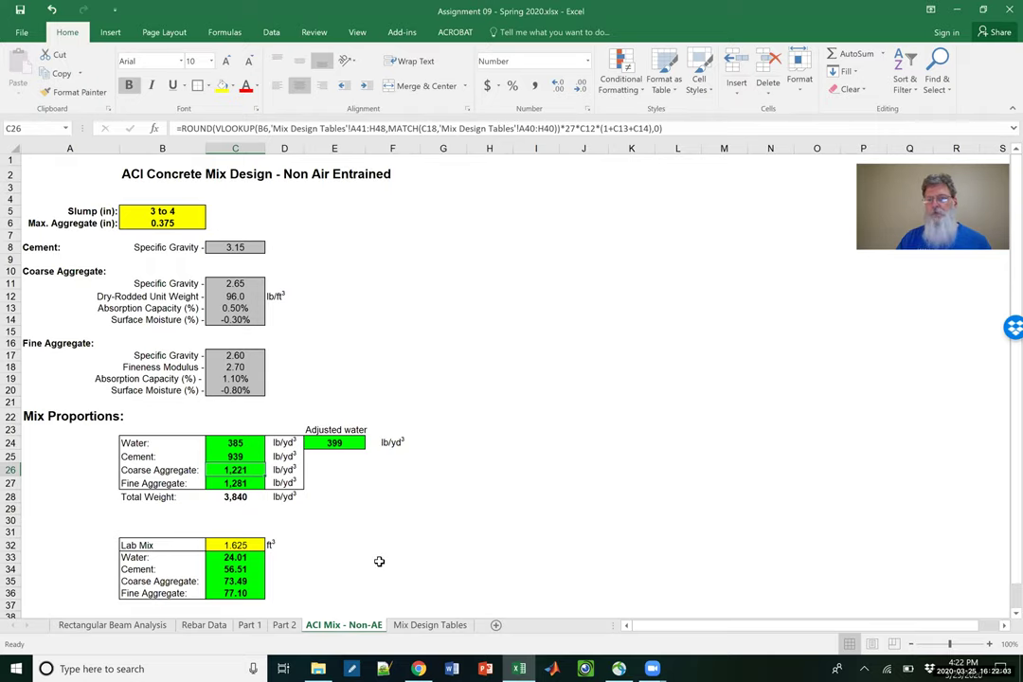
Review the beam analysis and mix design sheets, and compare them with the adjusted SWR and beam cost examples on the assignment page in Chrome.
{"action": "left_click", "coordinate": [112, 625]}
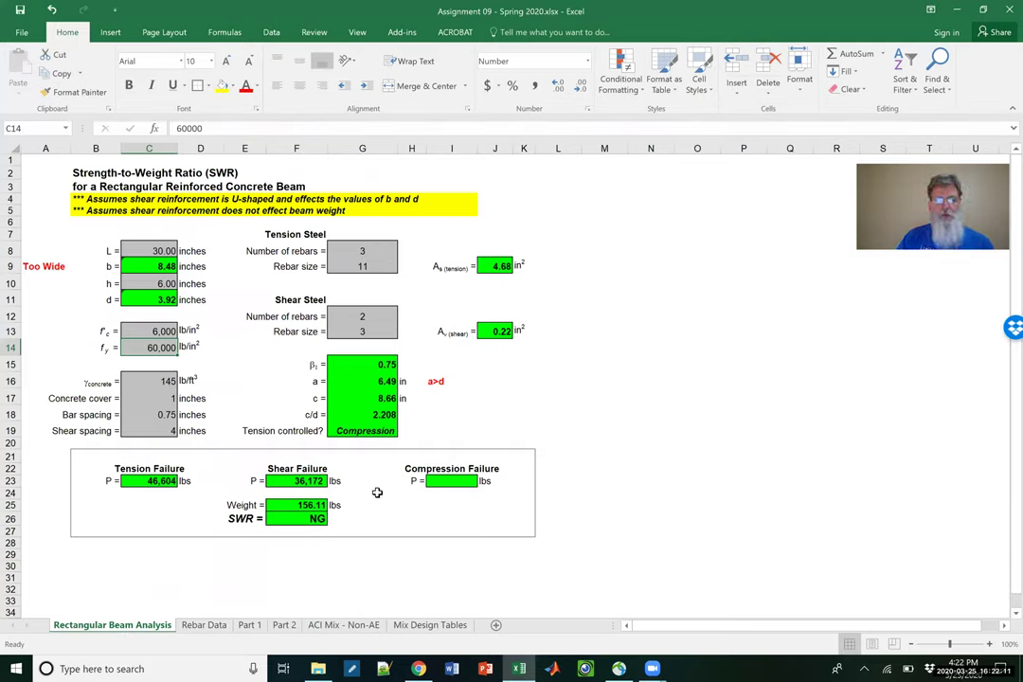
{"action": "left_click", "coordinate": [330, 627]}
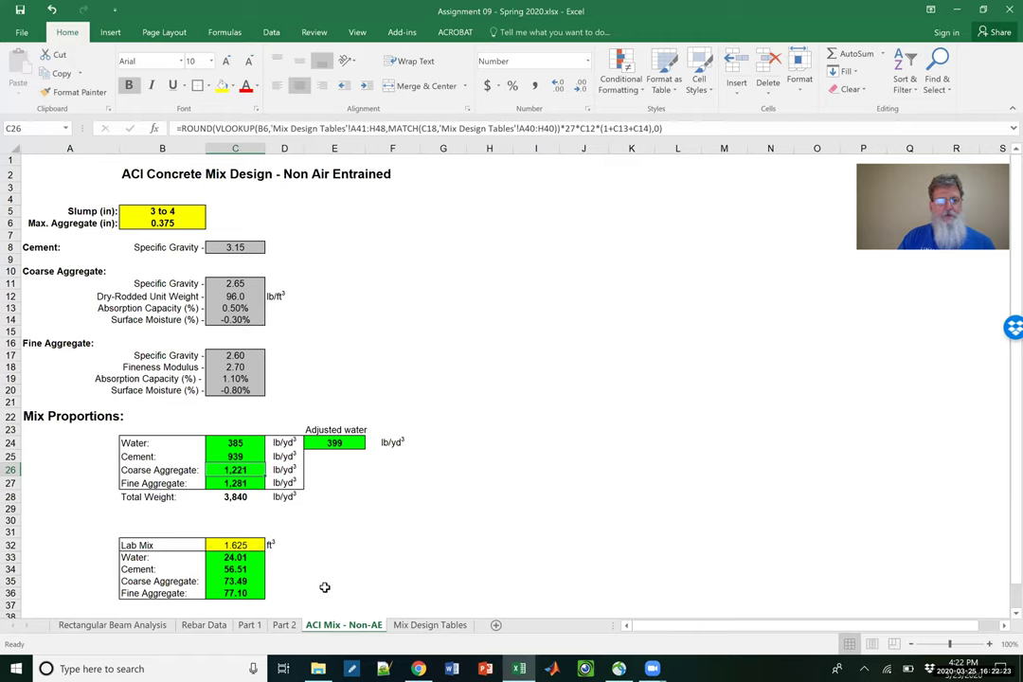
{"action": "scroll", "coordinate": [324, 587], "scroll_direction": "down", "scroll_amount": 3}
{"action": "scroll", "coordinate": [324, 587], "scroll_direction": "up", "scroll_amount": 3}
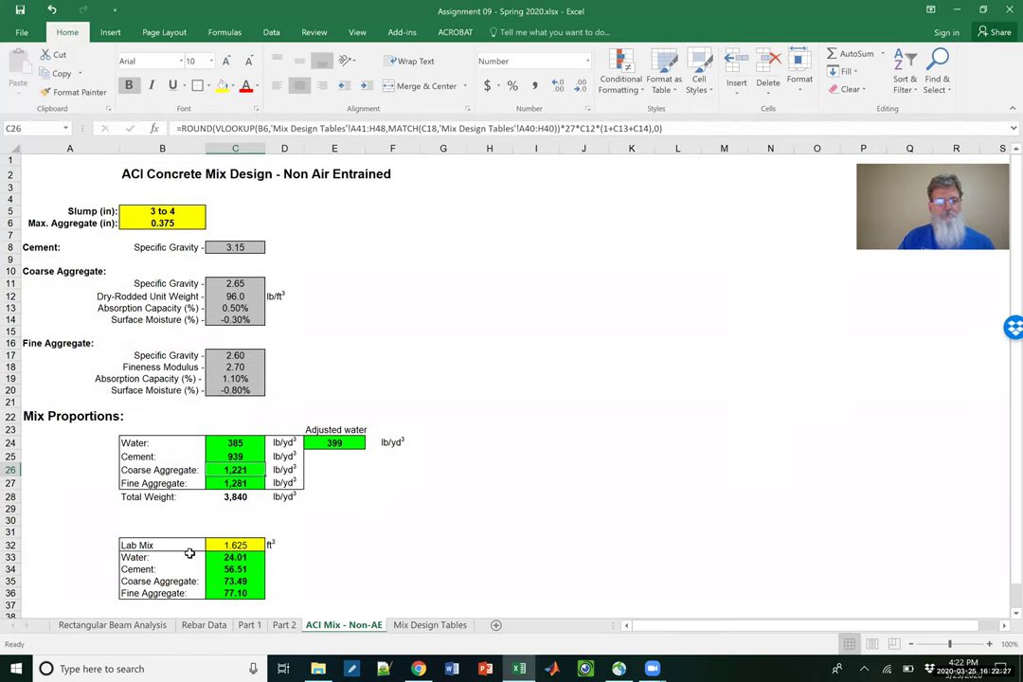
{"action": "left_click", "coordinate": [121, 627]}
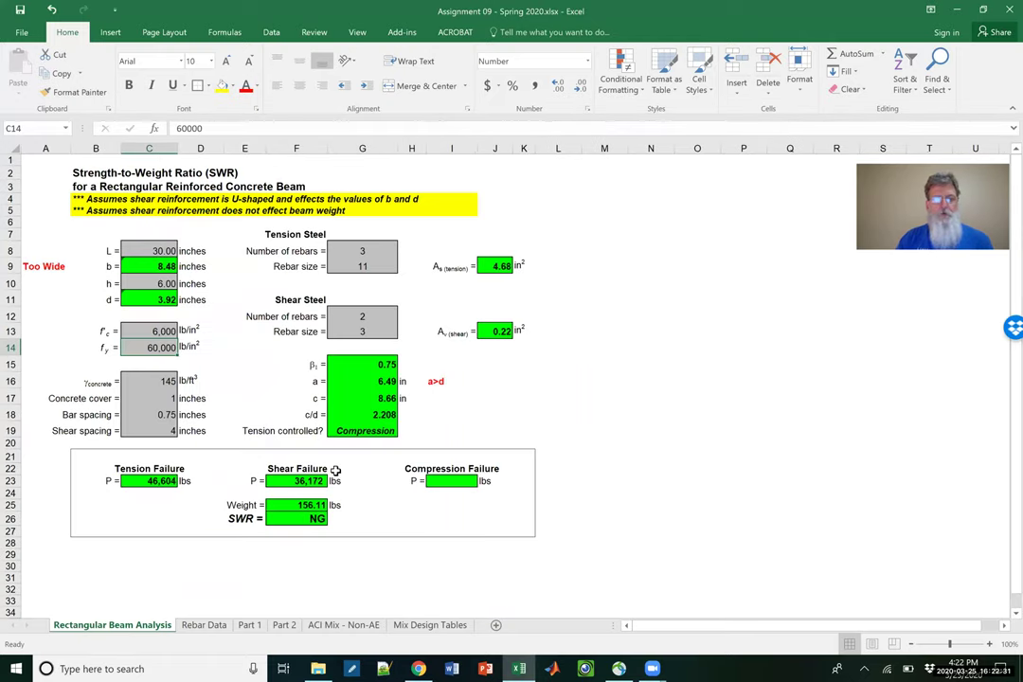
{"action": "left_click", "coordinate": [419, 669]}
{"action": "scroll", "coordinate": [558, 440], "scroll_direction": "down", "scroll_amount": 3}
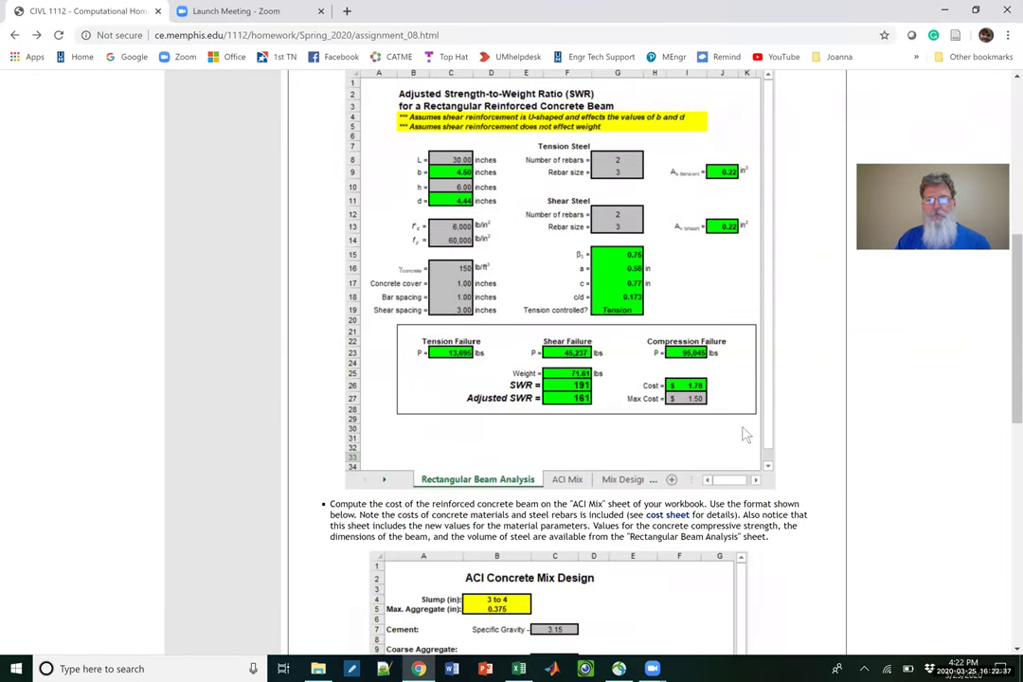
{"action": "scroll", "coordinate": [655, 467], "scroll_direction": "down", "scroll_amount": 5}
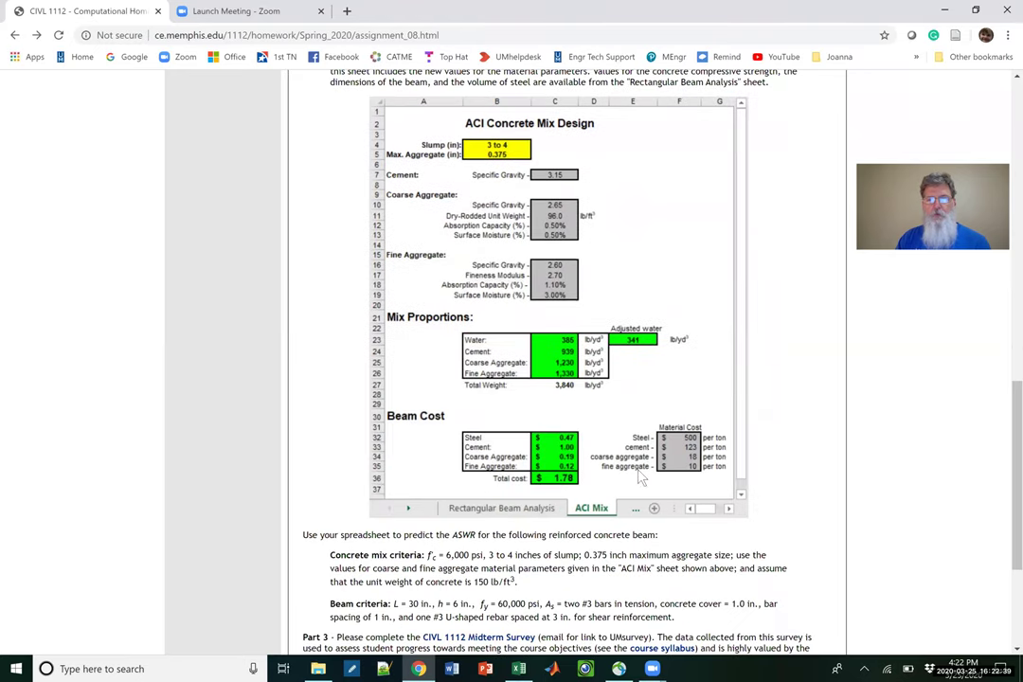